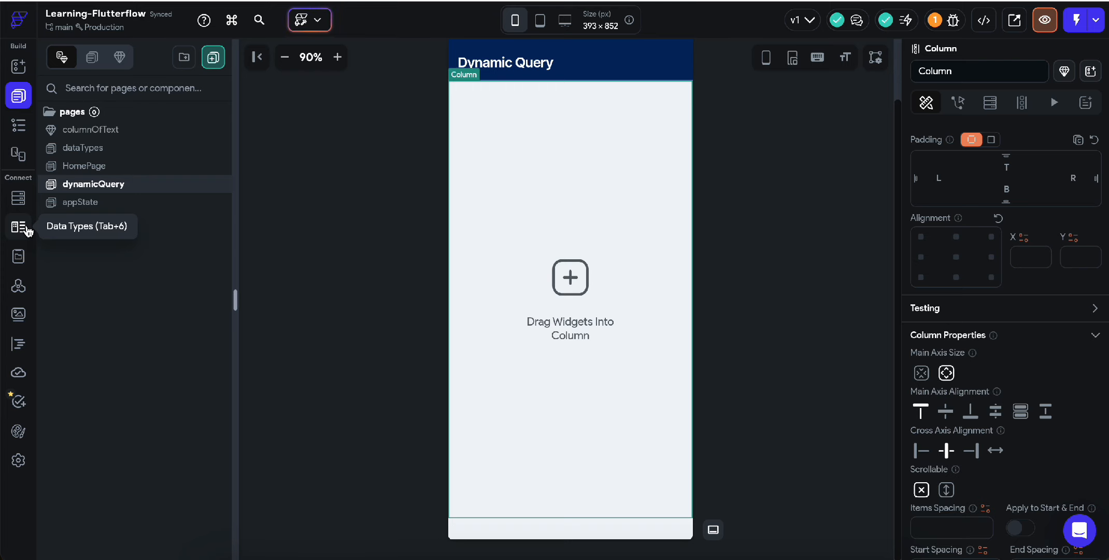
Step: Open the Data Types page to see the product data type and its fields
click(27, 230)
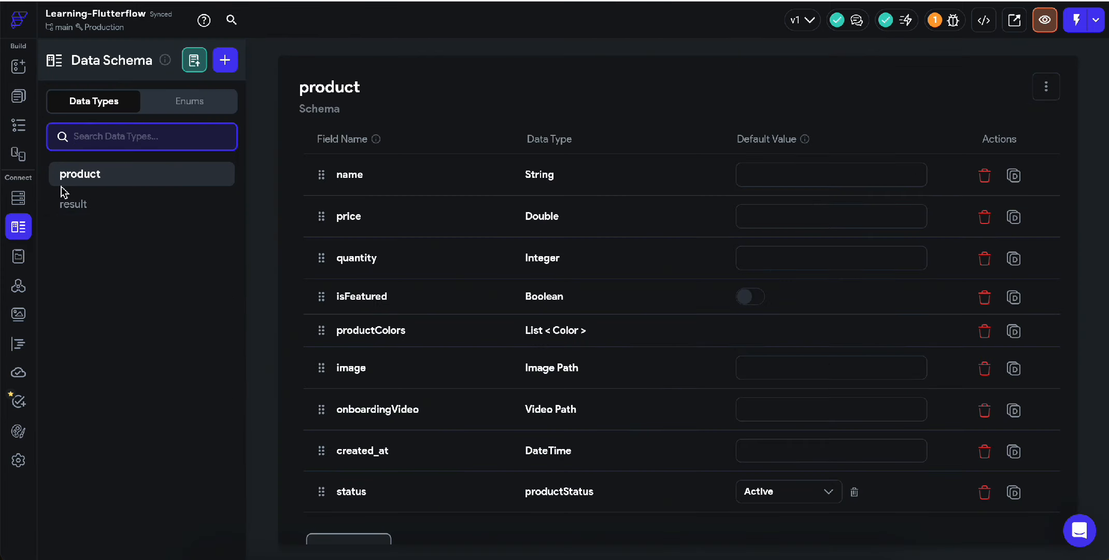
Step: Scroll through the product fields down to productColors, onboardingVideo, created_at and status
scroll(482, 403, down, 1)
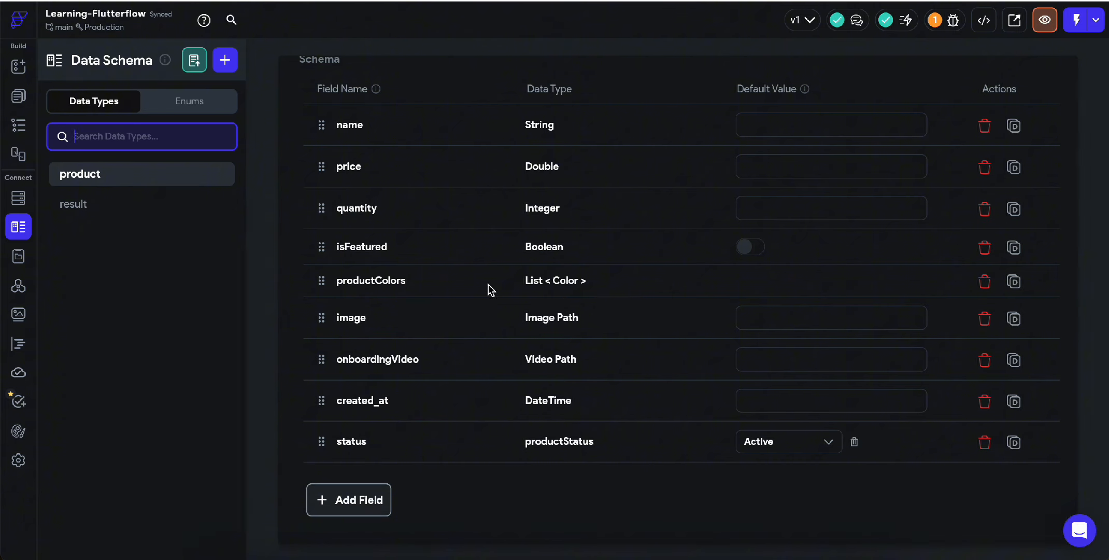
Step: Return to the dynamicQuery page, select its empty Column and view its Backend Query settings
click(20, 96)
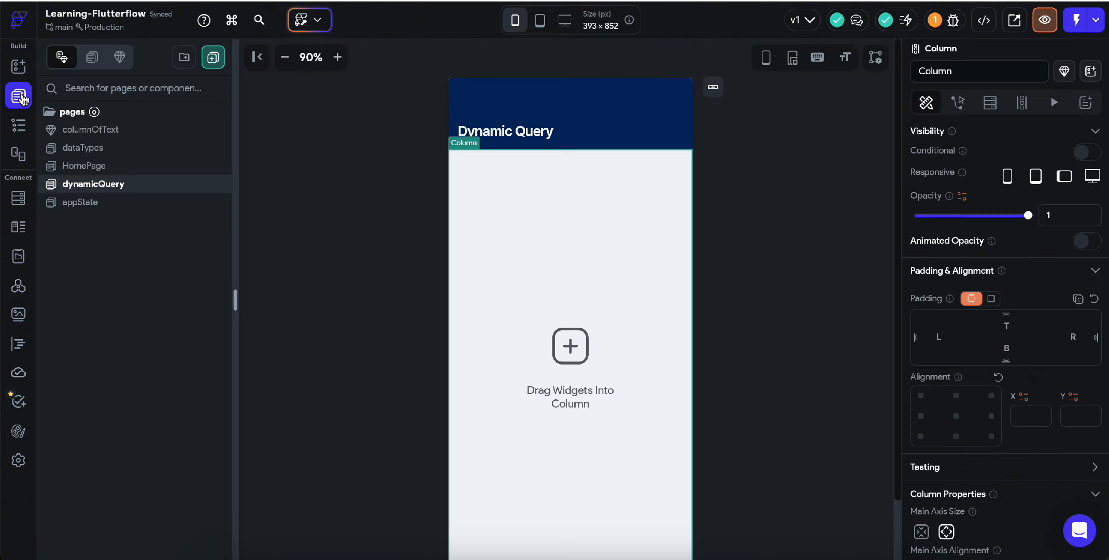
click(799, 253)
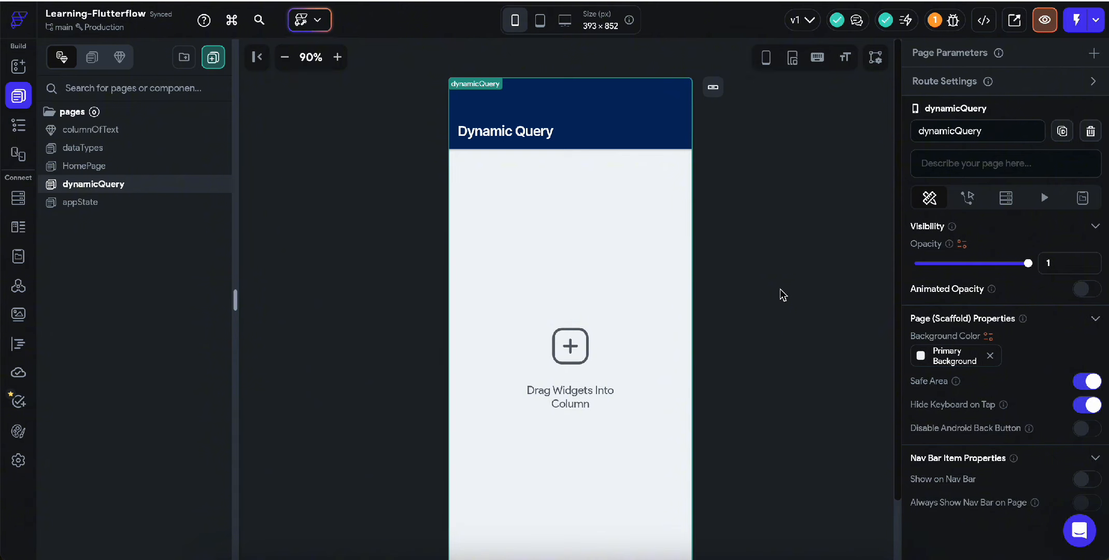
click(505, 173)
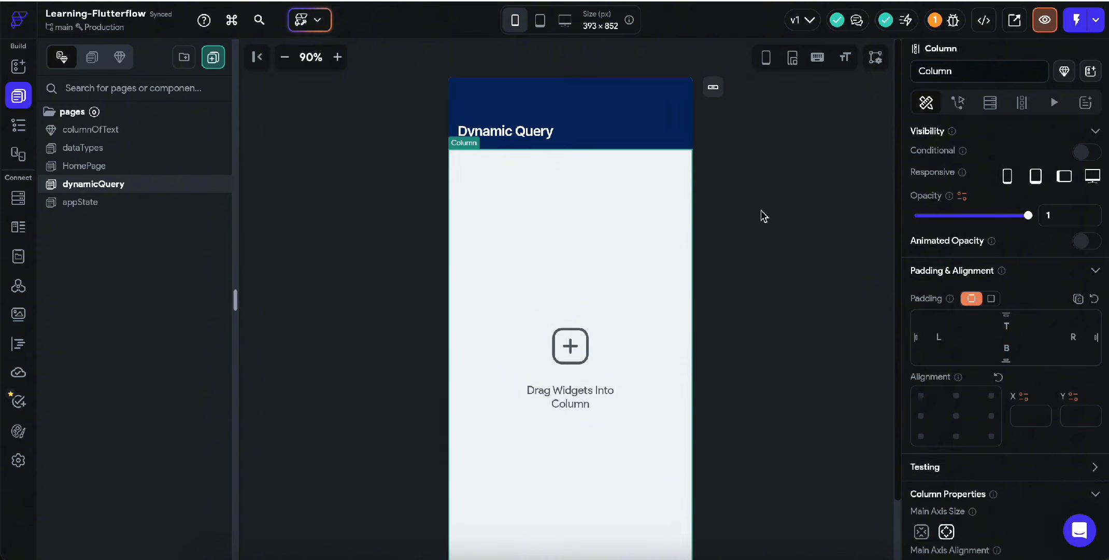
click(990, 110)
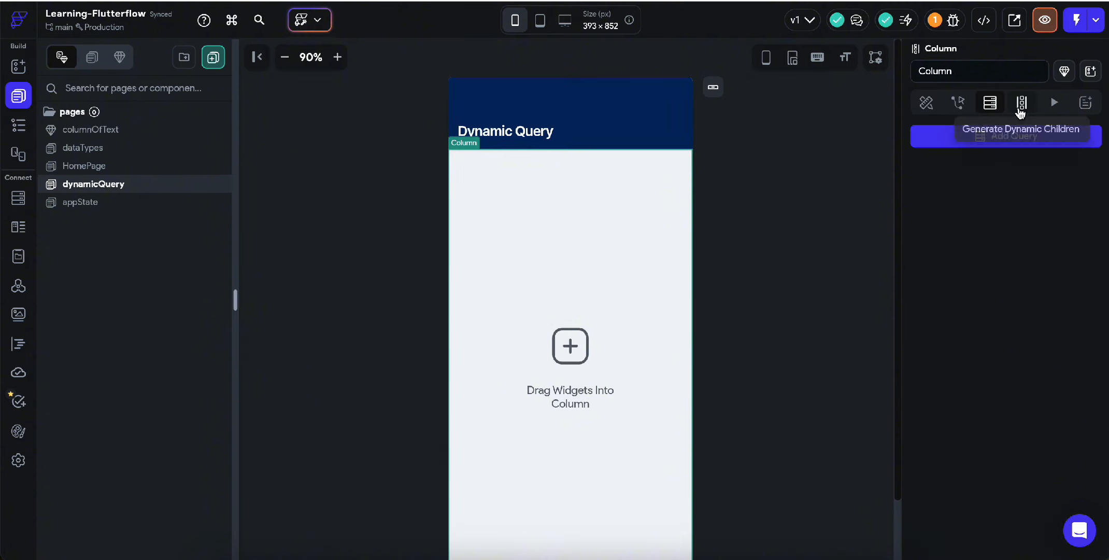
Step: Select the Column in the Widget Tree and view its still-unset Generate Dynamic Children settings
click(18, 125)
click(140, 136)
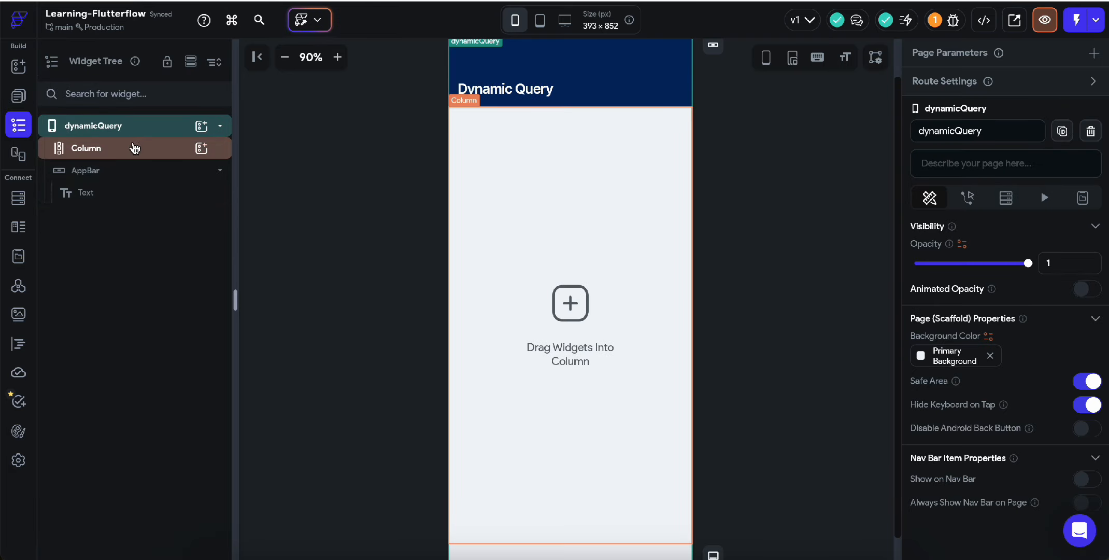
click(134, 156)
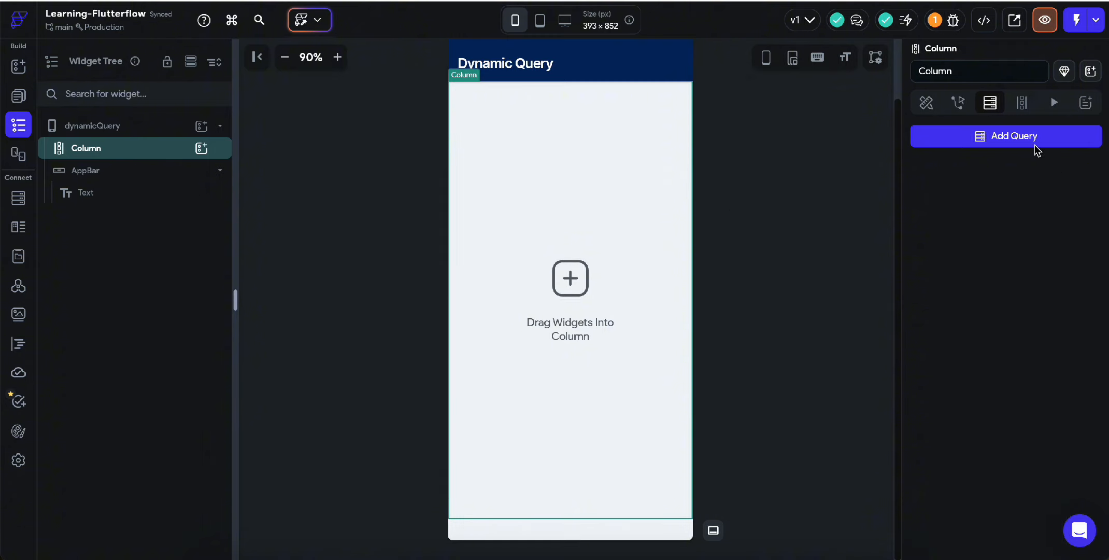
click(1018, 104)
click(792, 157)
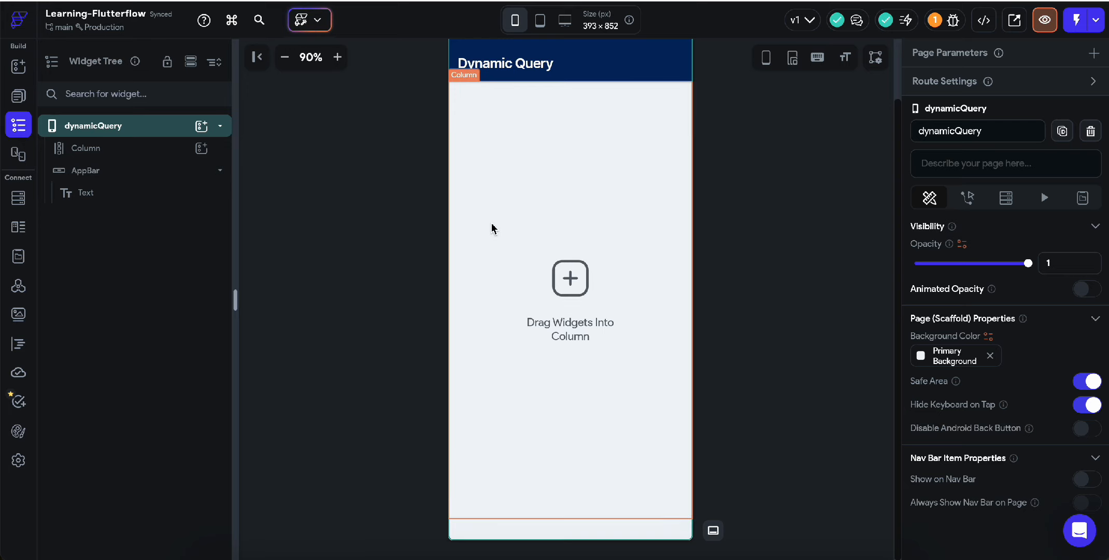
click(569, 242)
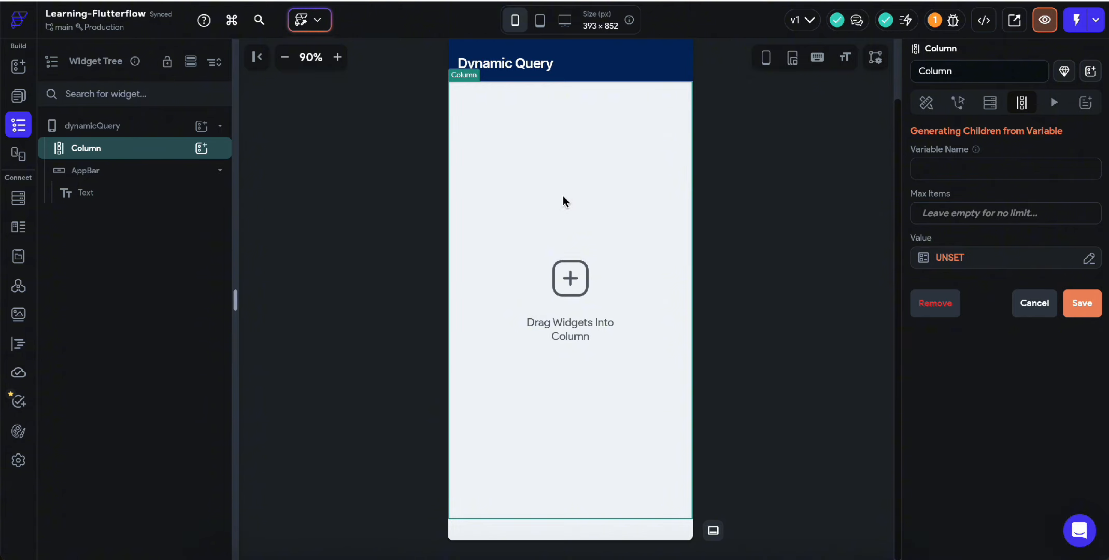
Step: Insert a Container widget inside the Column
right_click(523, 114)
click(567, 193)
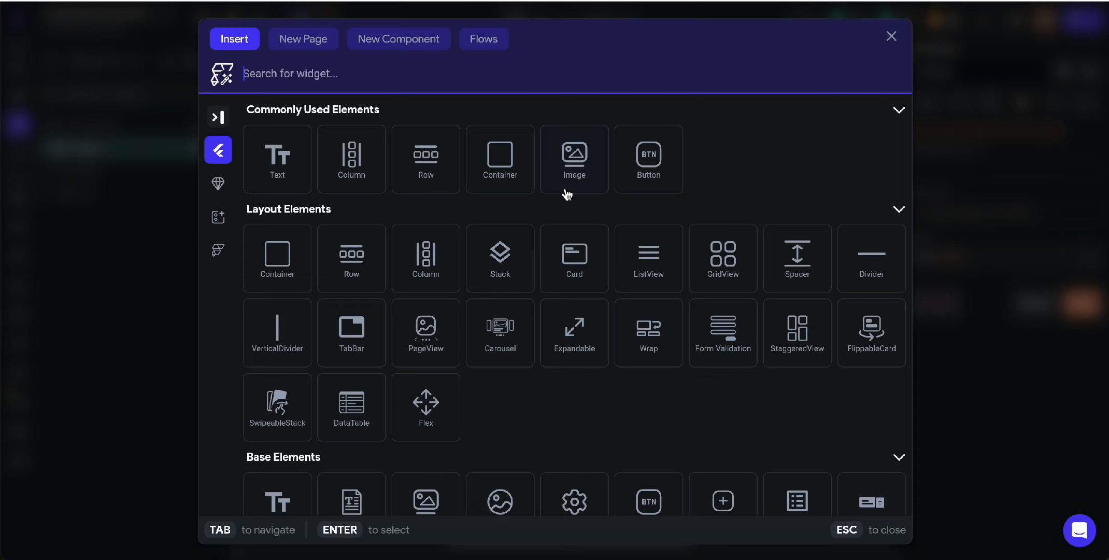
click(512, 183)
click(498, 195)
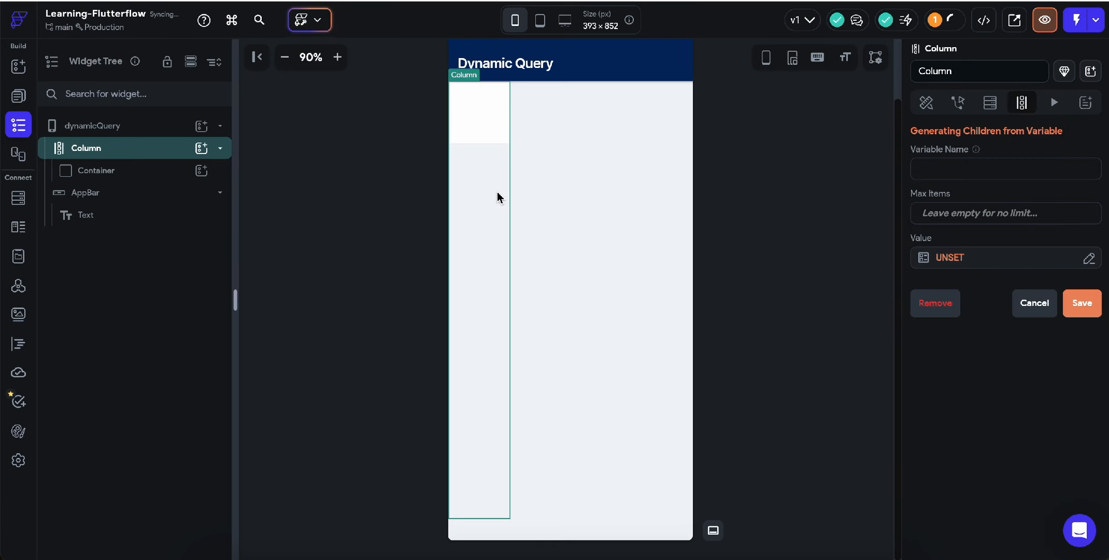
click(489, 125)
Step: Wrap the Container in a Row and set the Row's main axis alignment to center
right_click(489, 124)
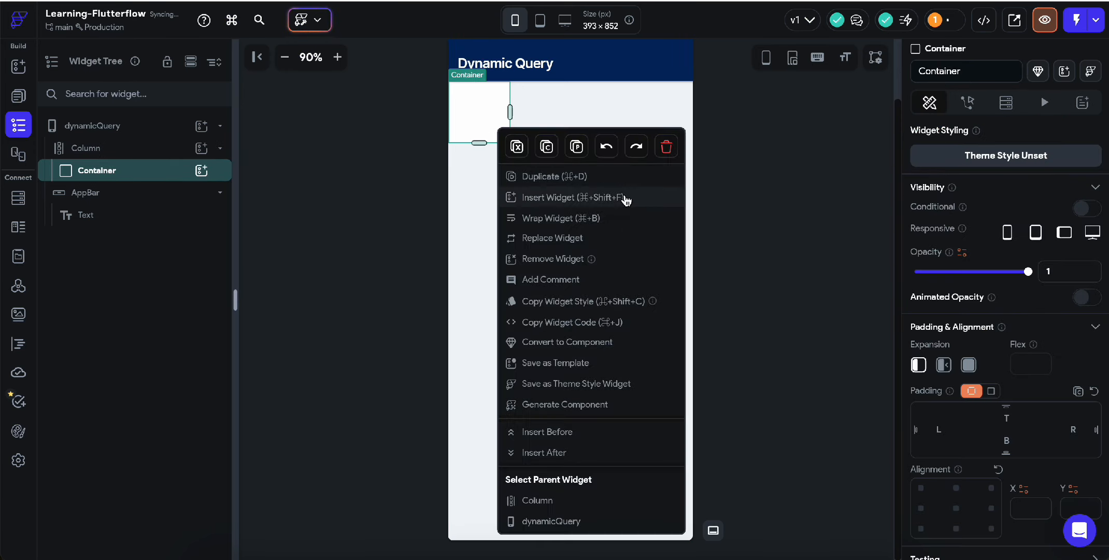
click(595, 217)
click(668, 197)
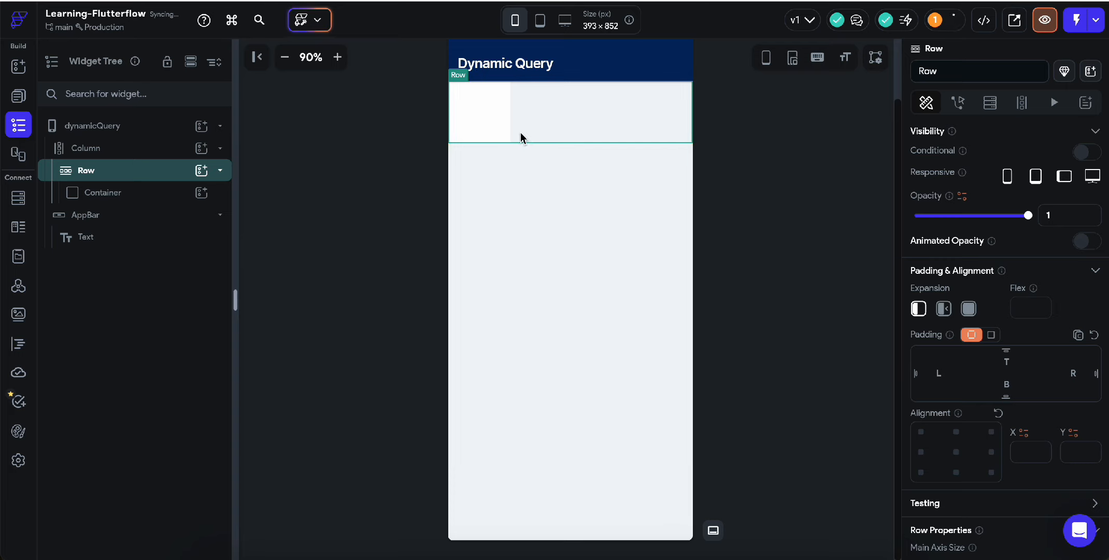
scroll(946, 412, down, 3)
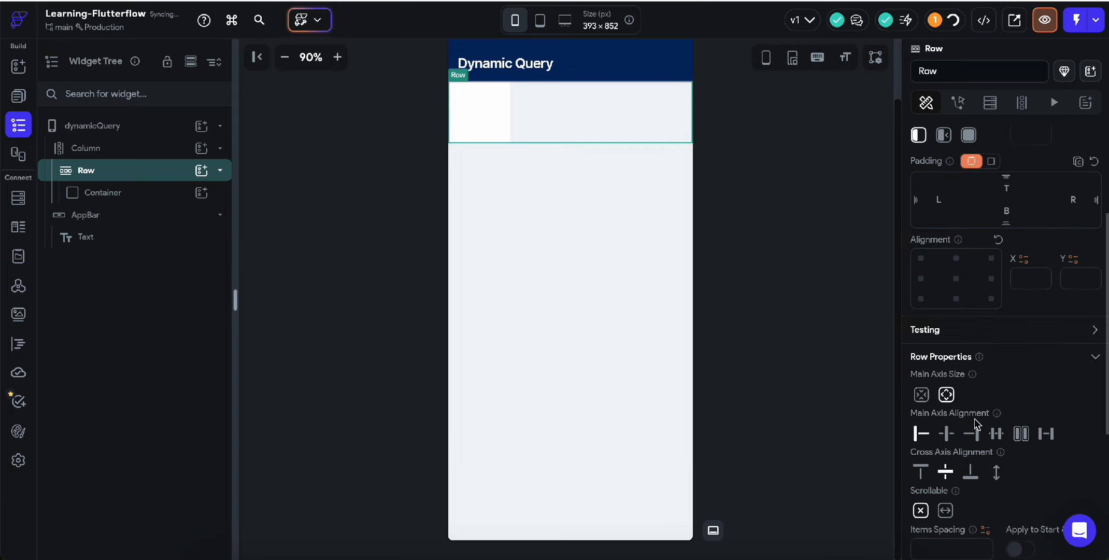
click(946, 433)
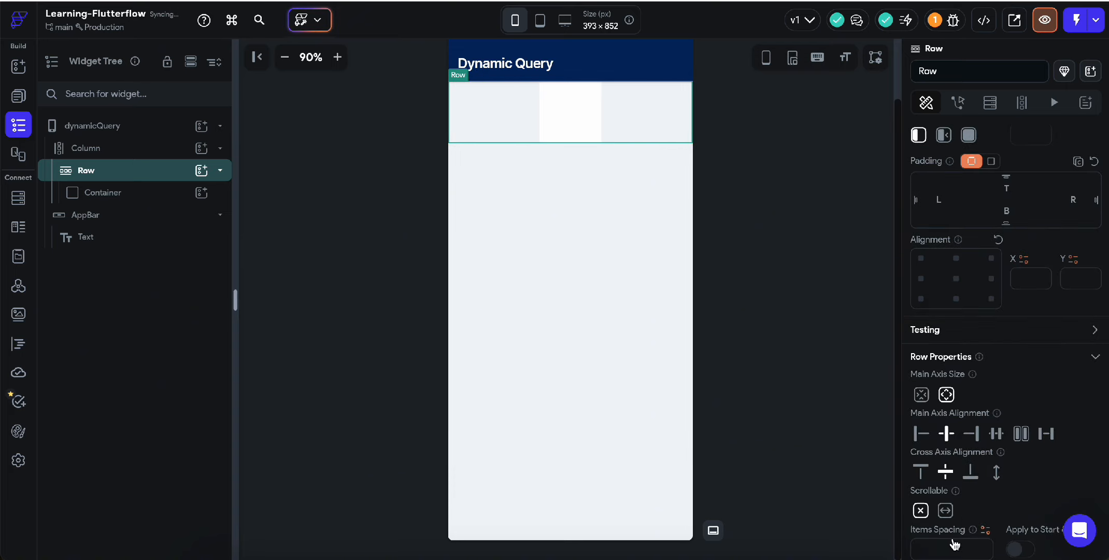
click(627, 210)
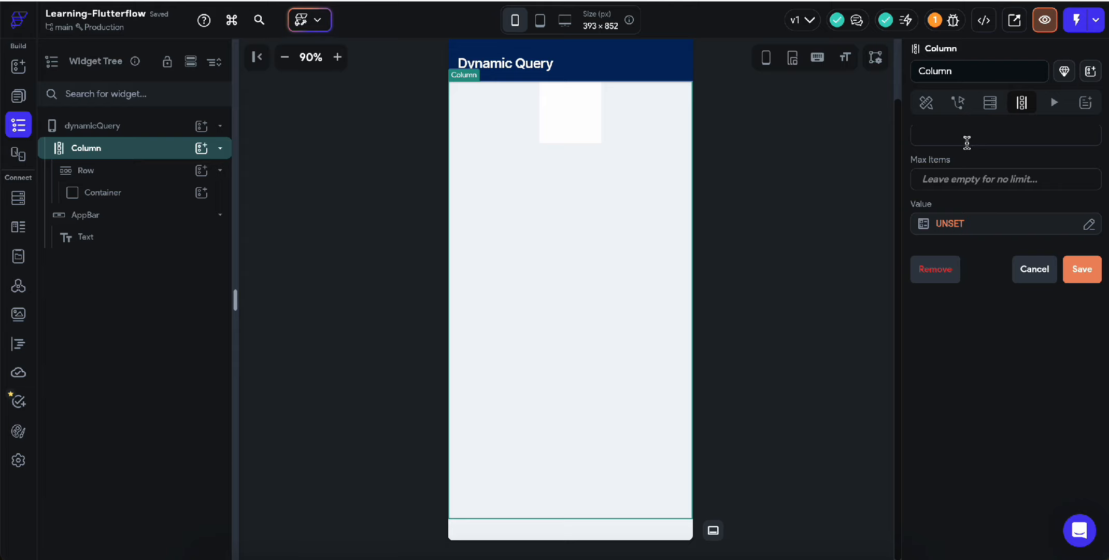
Step: Set the Column's items spacing to 10 and both start and end spacing to 20
scroll(955, 475, down, 5)
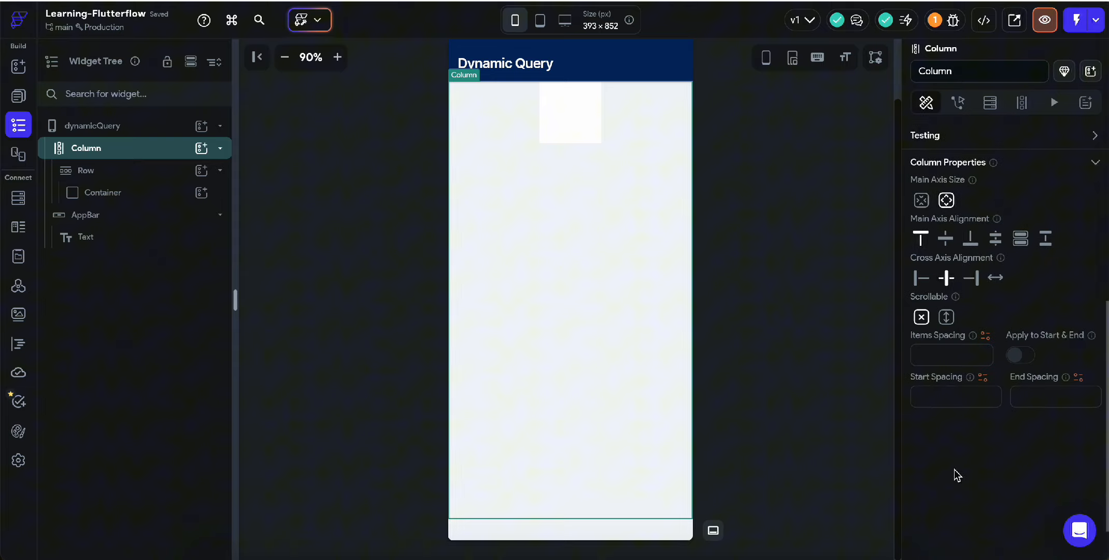
click(939, 355)
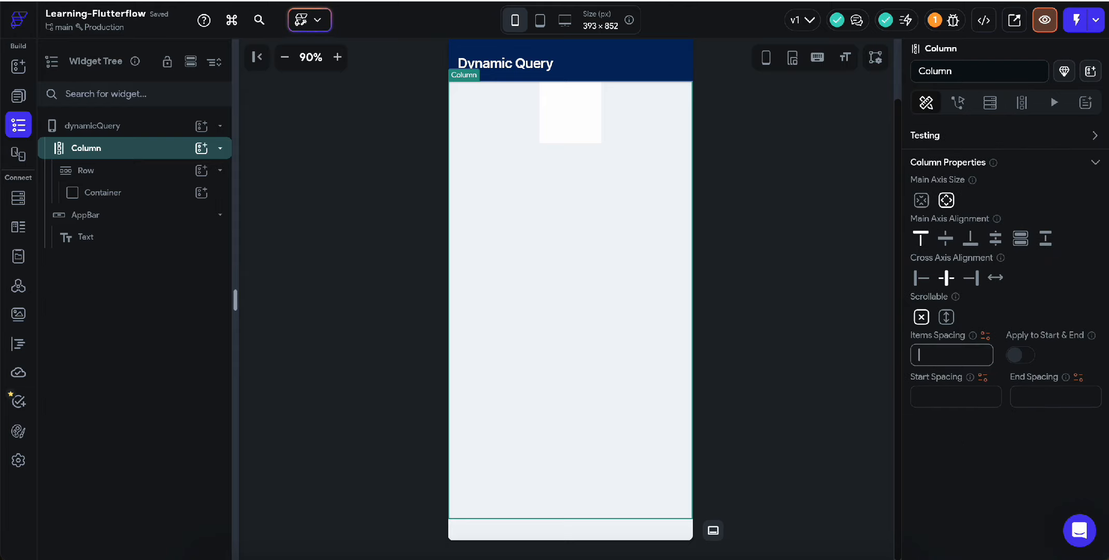
text(10)
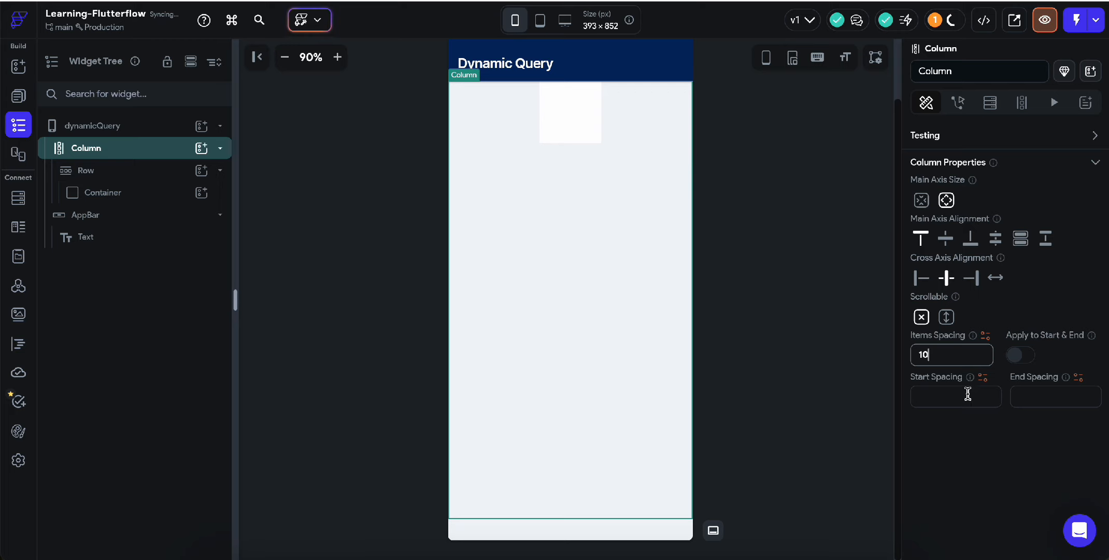
click(951, 397)
text(20)
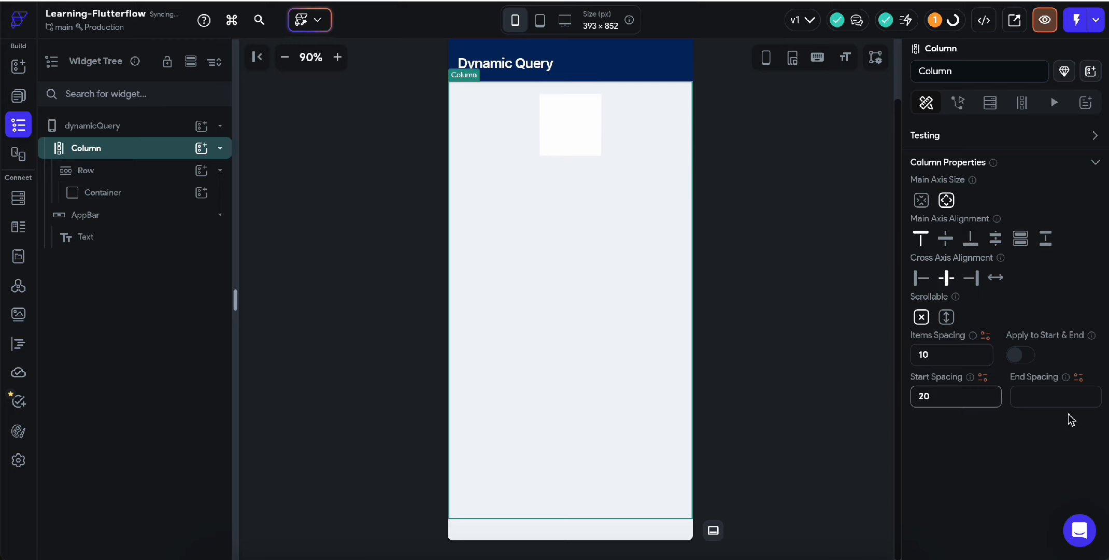
click(1057, 396)
text(20)
click(807, 322)
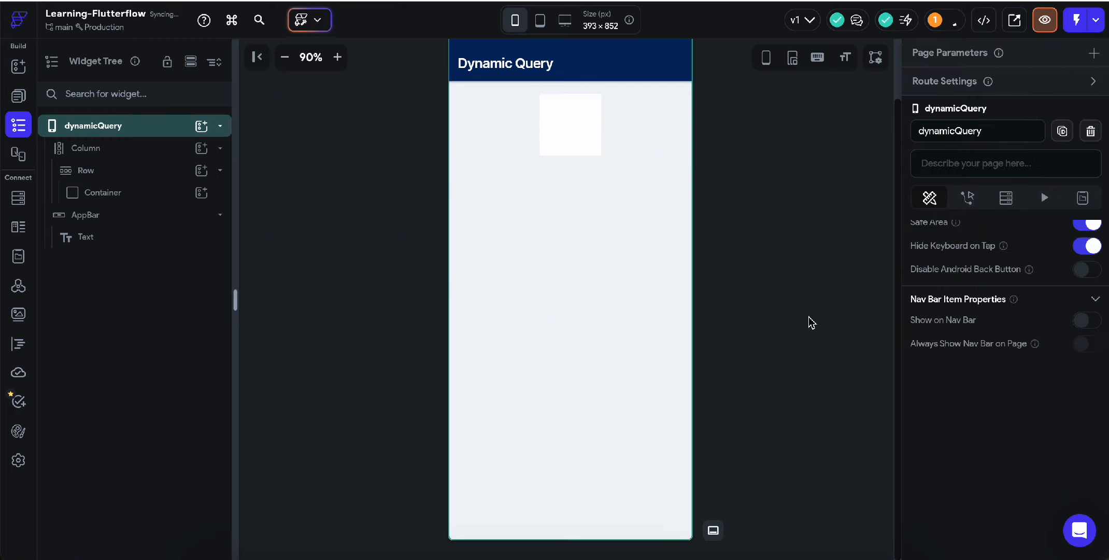
click(579, 135)
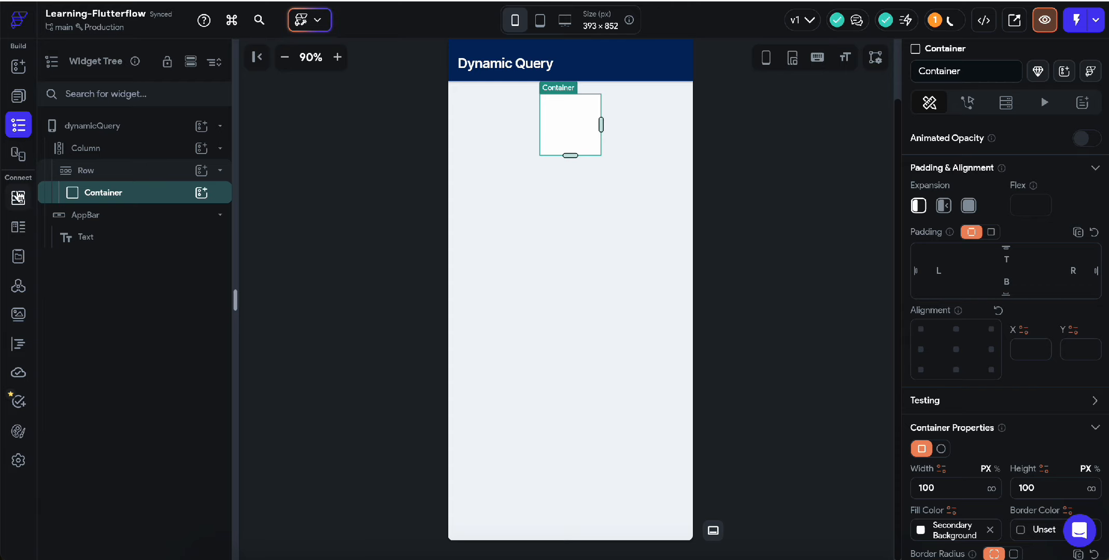
Step: Compare the product data type with the App State variables, ending on the list showing myProduct
click(19, 226)
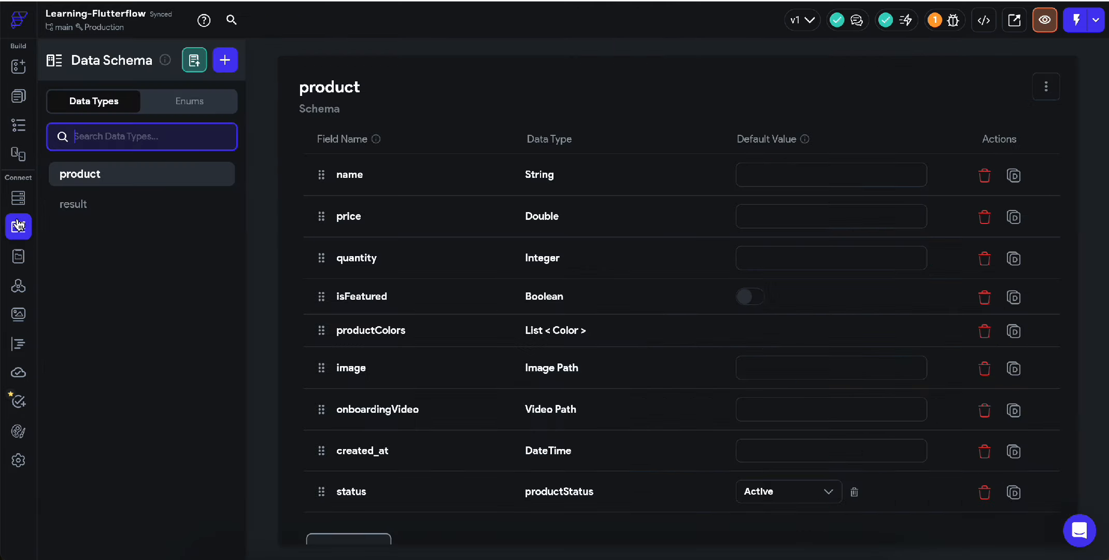
click(17, 259)
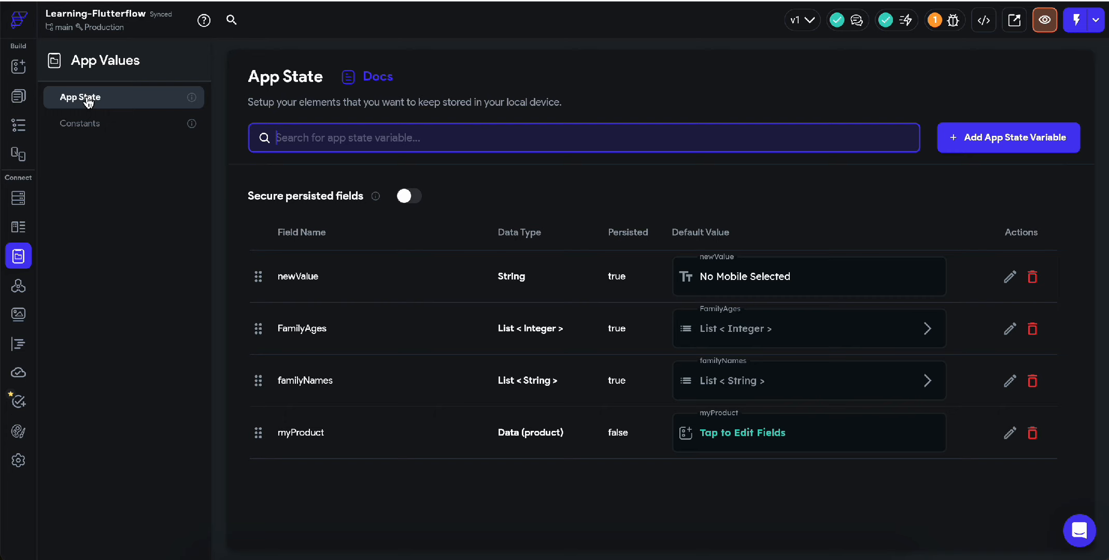
click(18, 227)
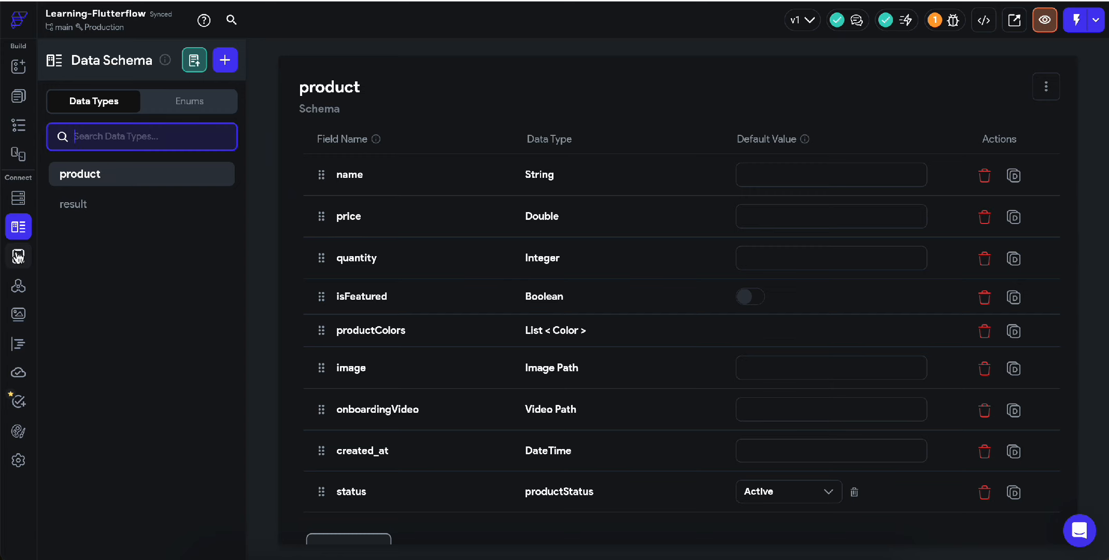
click(18, 256)
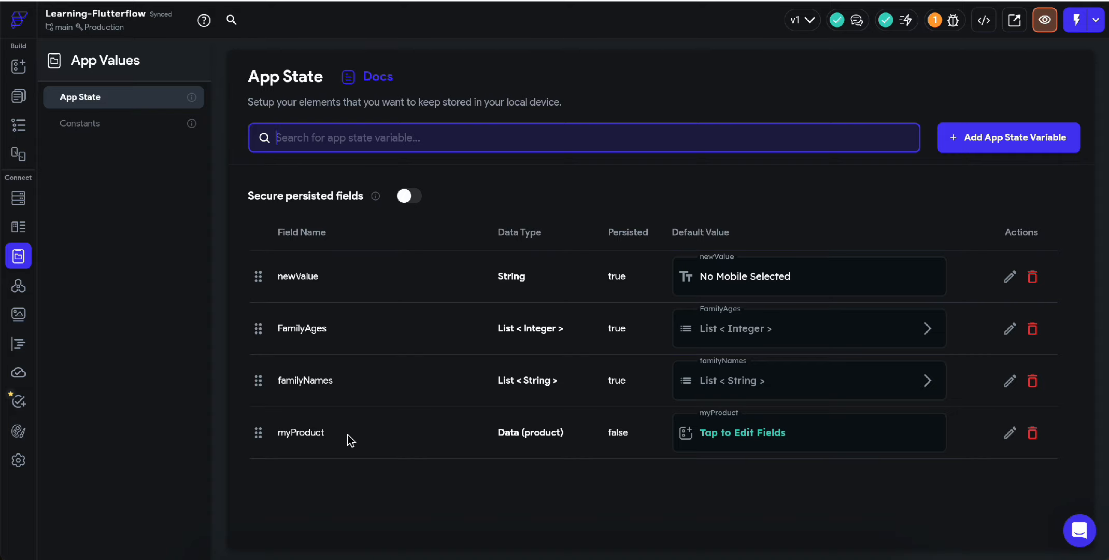
Step: Open myProduct's field values (Pen, price 10, quantity 1200) and expand its four productColors
click(755, 444)
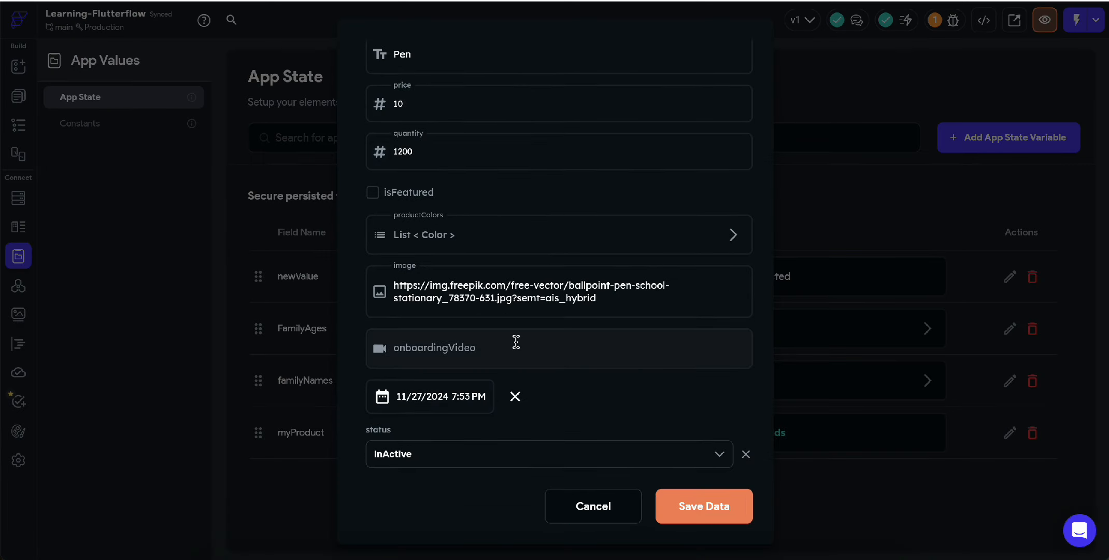
click(392, 239)
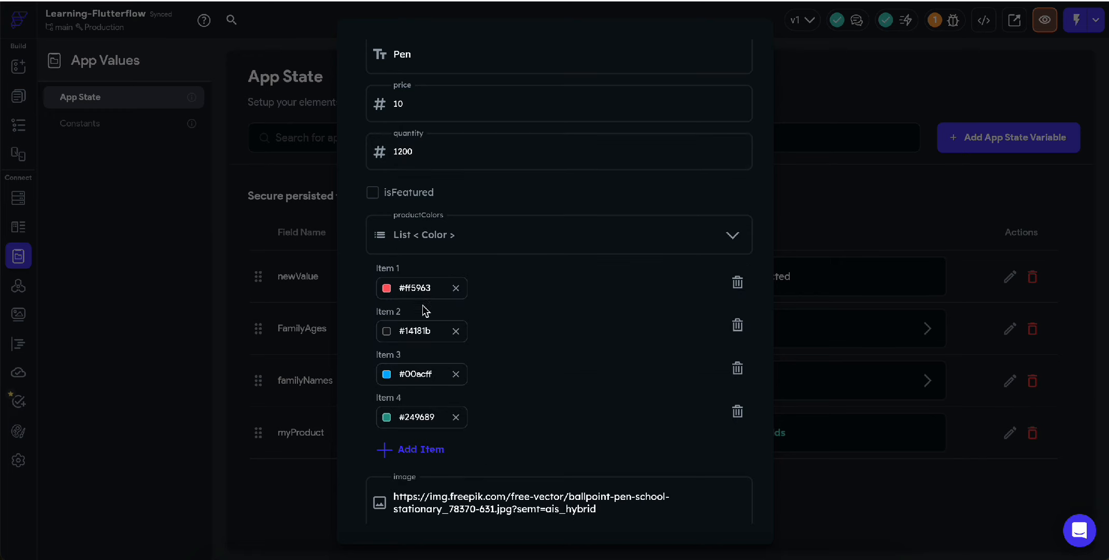
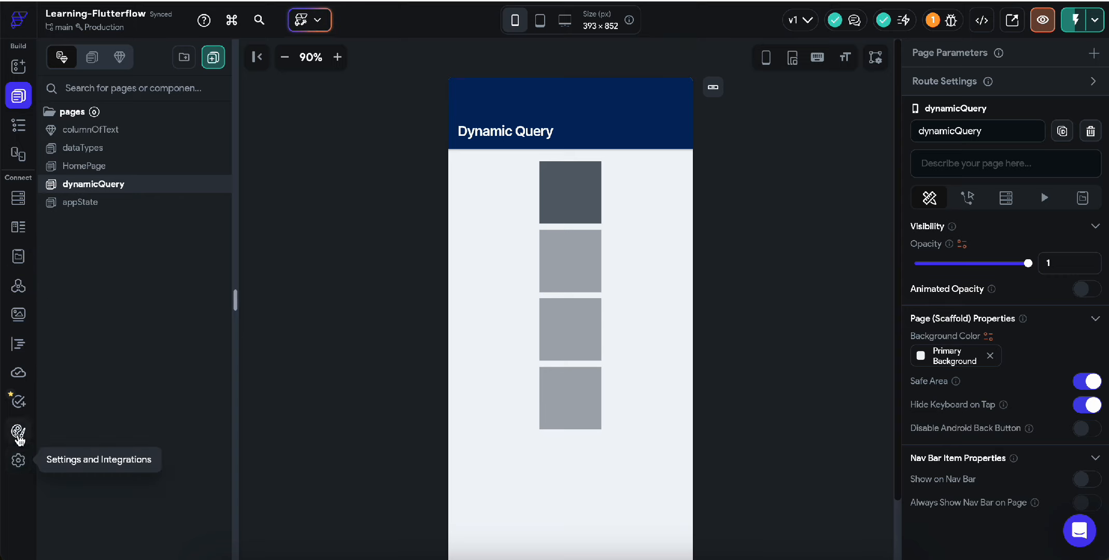
Step: Open the project's app Settings
click(19, 460)
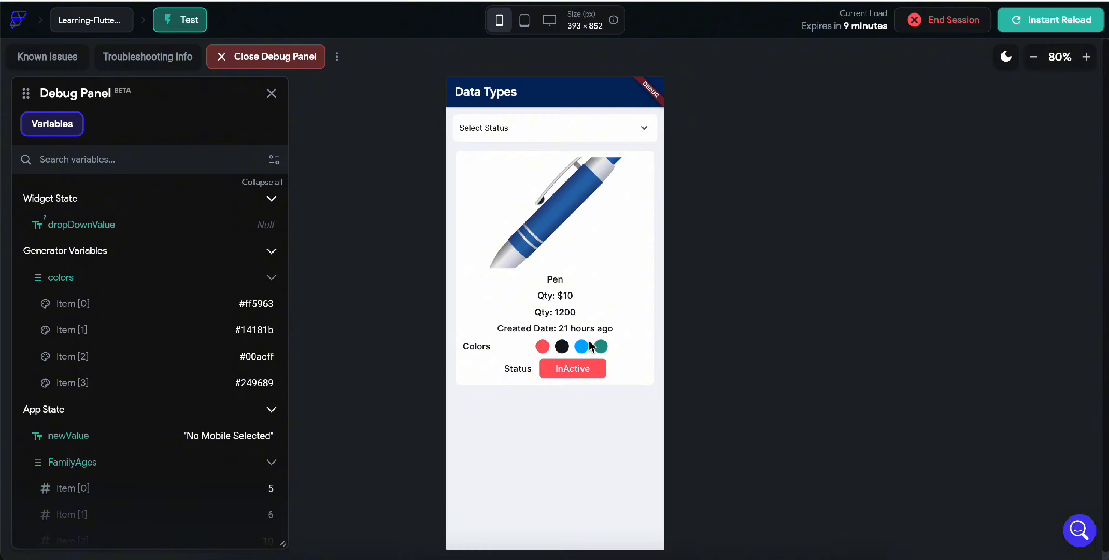
Step: Instant-reload the test app to see Dynamic Query's four coloured squares, then return to the editor
click(1049, 31)
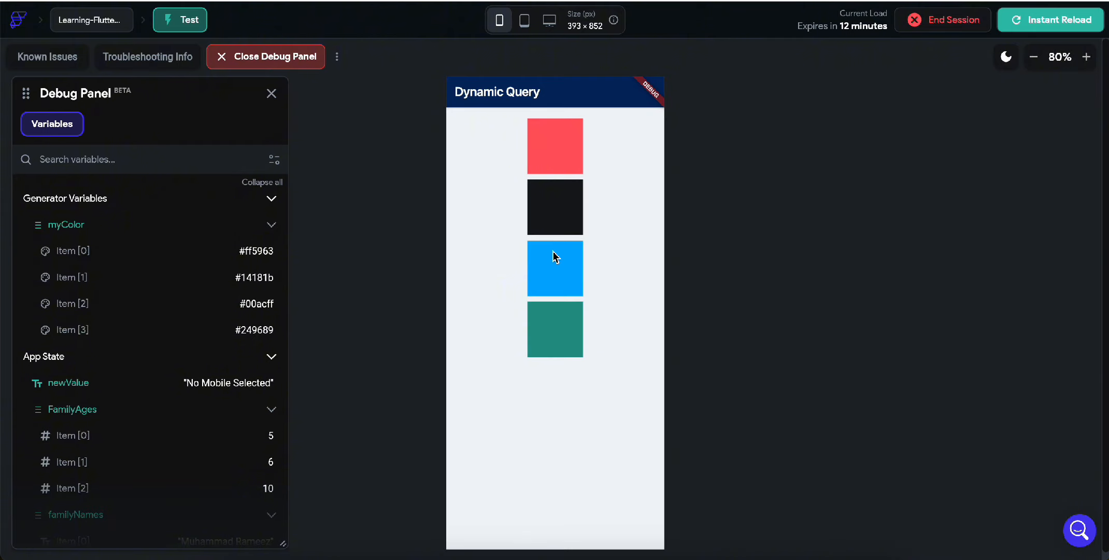
scroll(181, 380, down, 3)
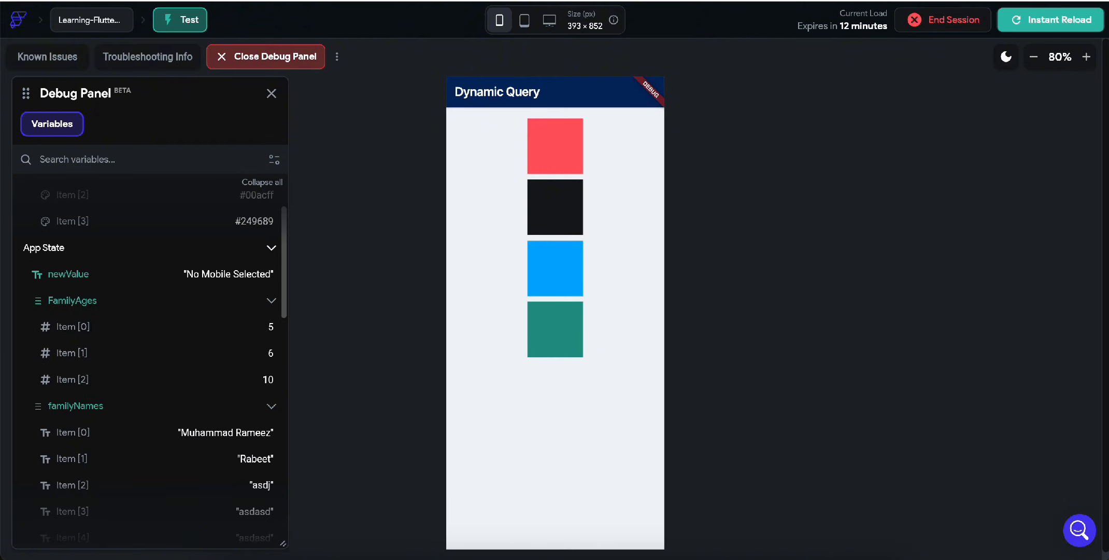
key(ctrl+shift+Tab)
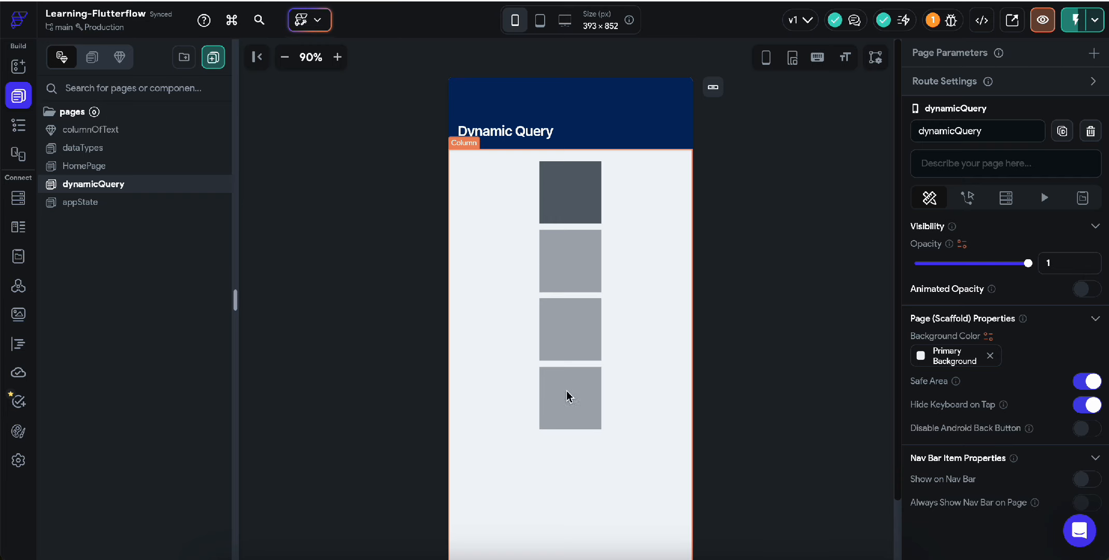
Step: Select the square Container and its Row, and inspect the Column > Row > Container structure in the Widget Tree
click(573, 206)
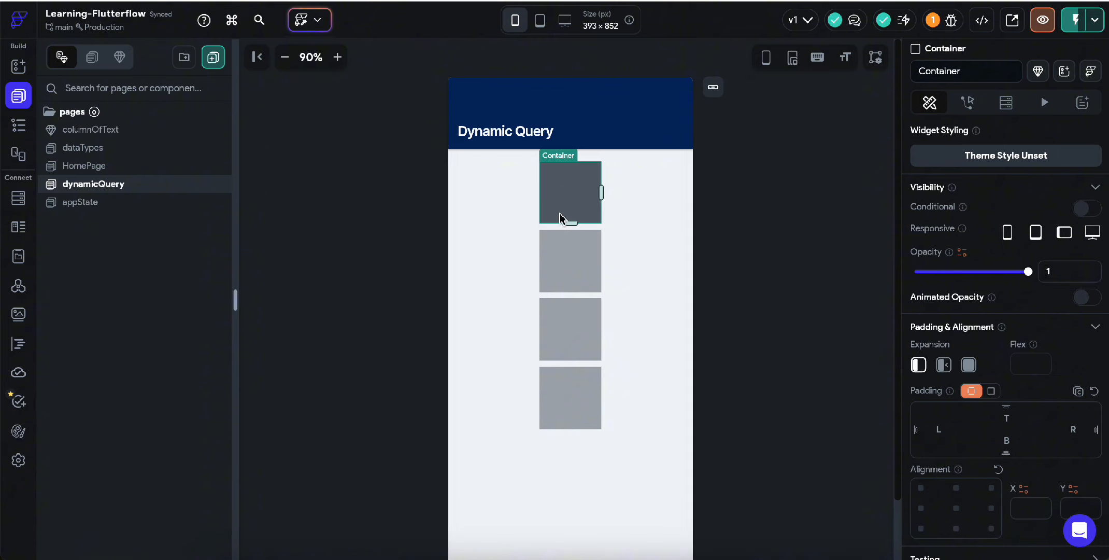
click(642, 206)
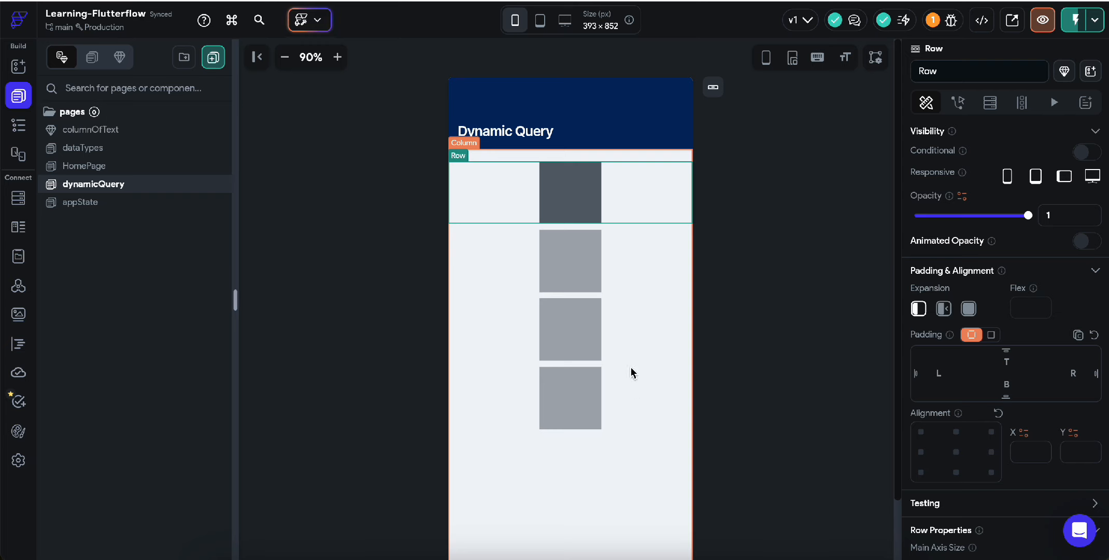
click(564, 198)
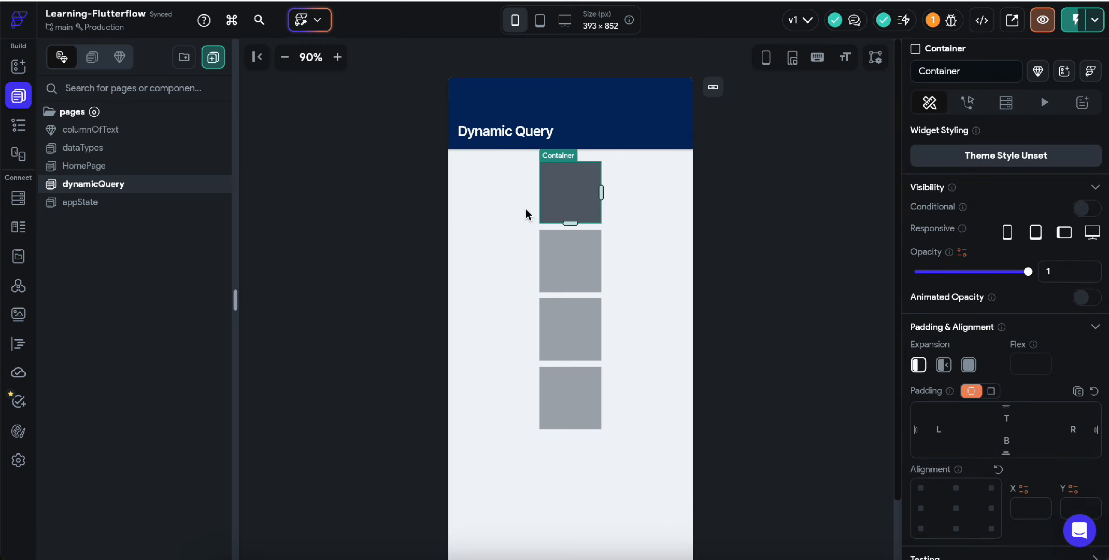
click(500, 200)
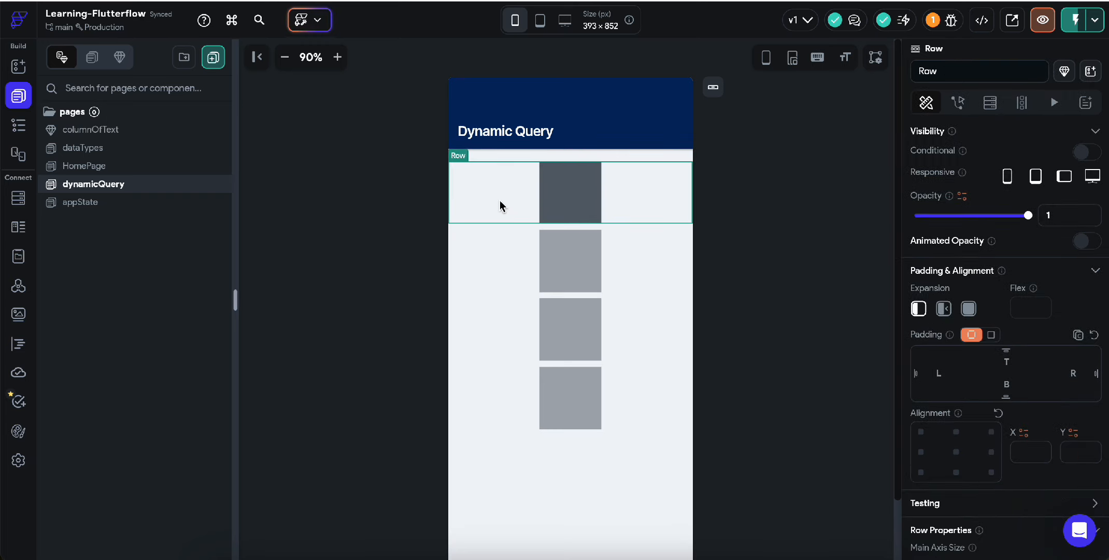
click(18, 126)
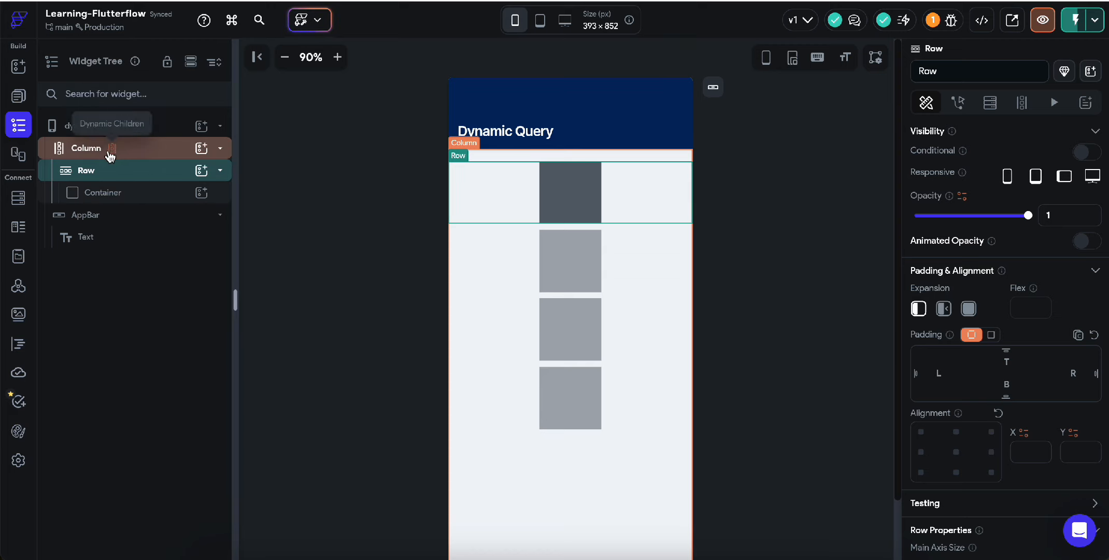
click(220, 170)
click(220, 170)
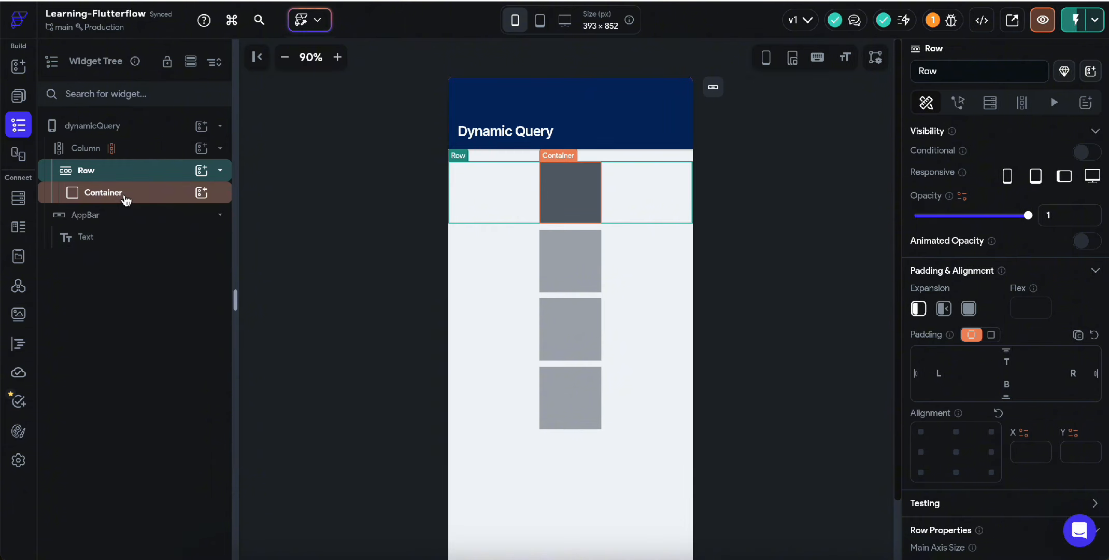
Step: Add a Button to the Row next to the square Container
click(202, 171)
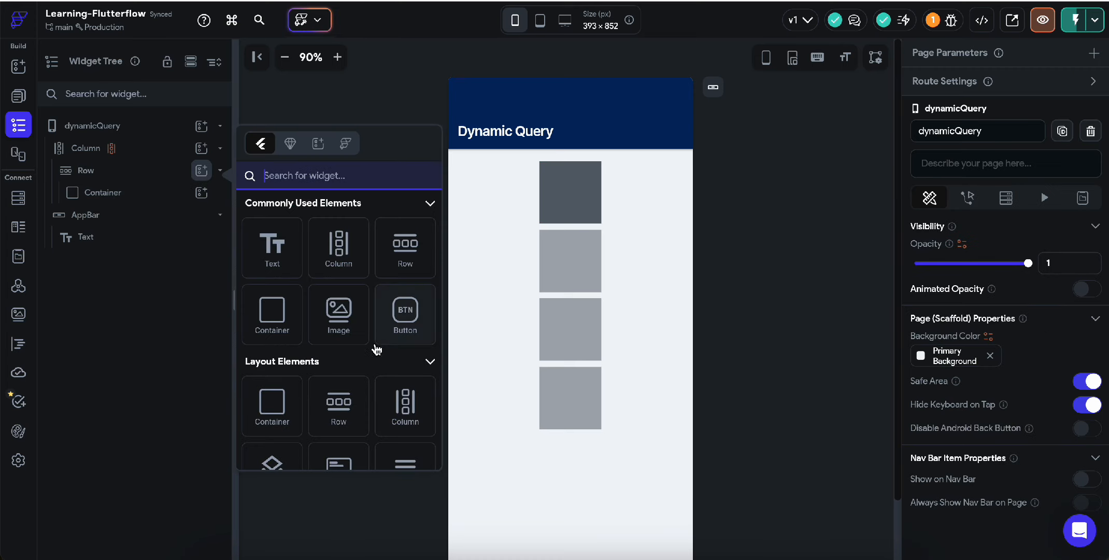
scroll(391, 352, down, 2)
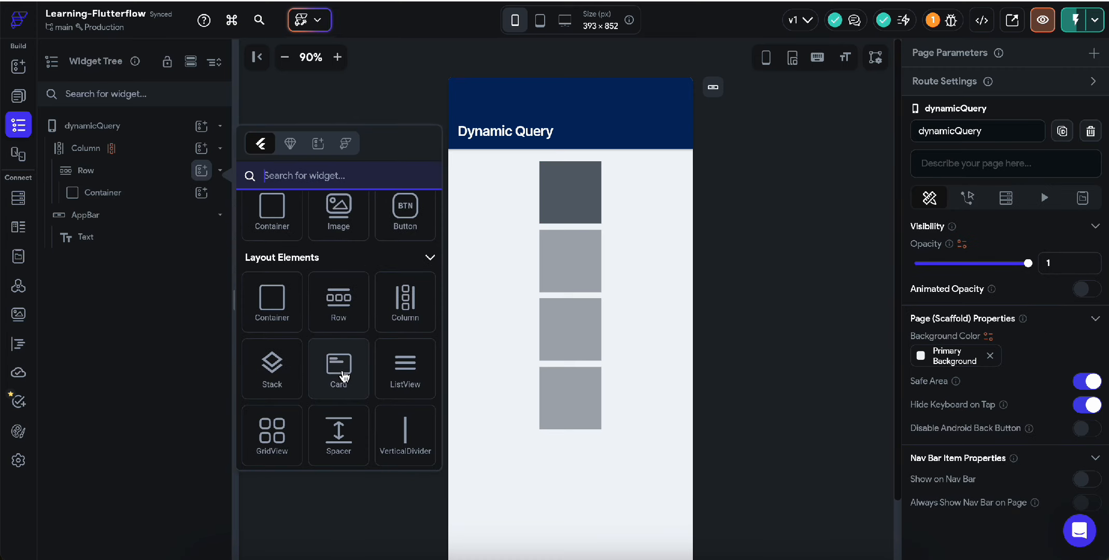
scroll(343, 374, up, 2)
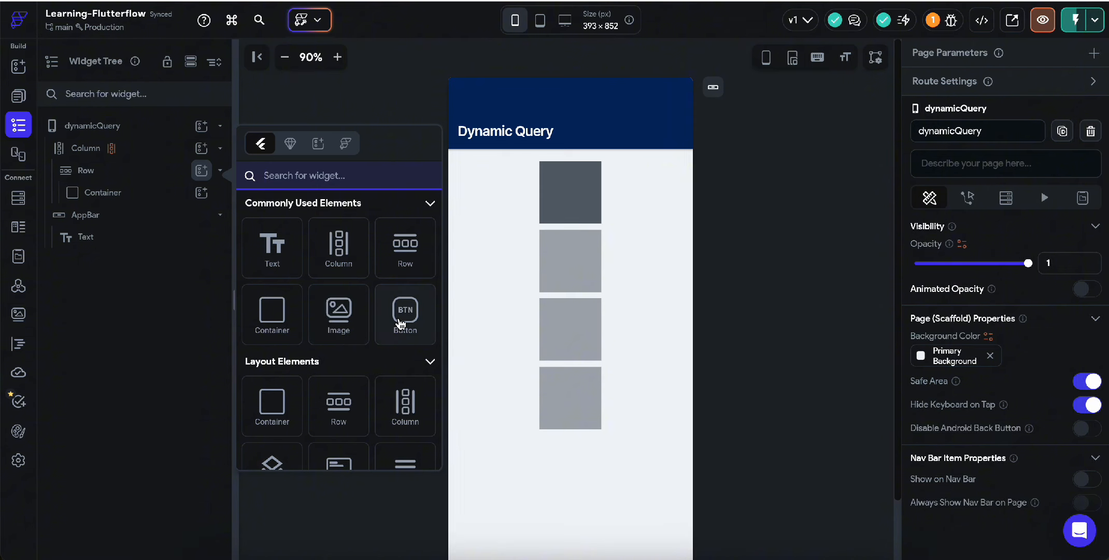
click(399, 319)
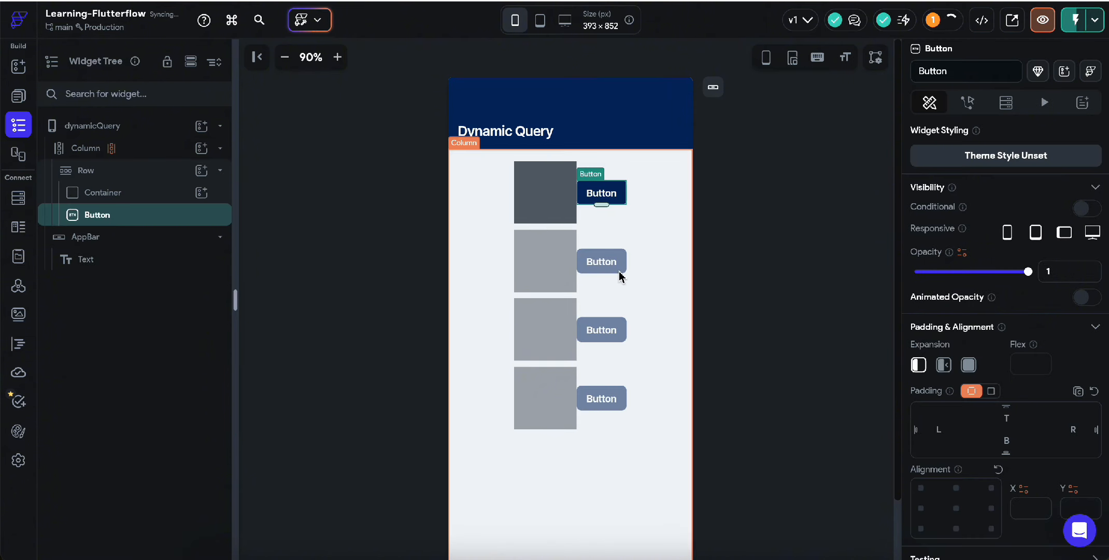
scroll(1029, 361, down, 5)
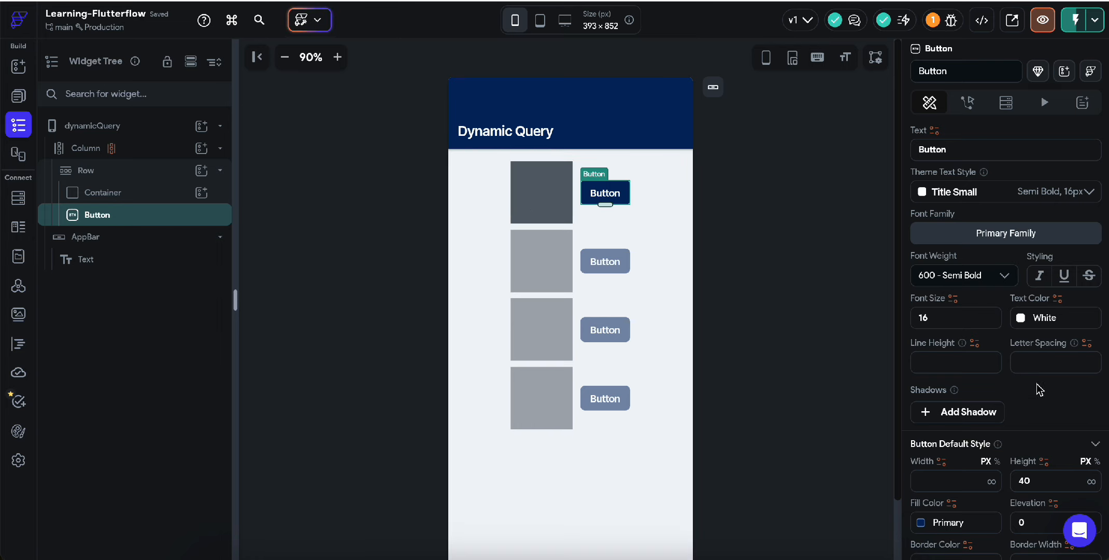
Step: Set the Button's Default Style fill colour to the myColor Item variable
scroll(1062, 409, down, 2)
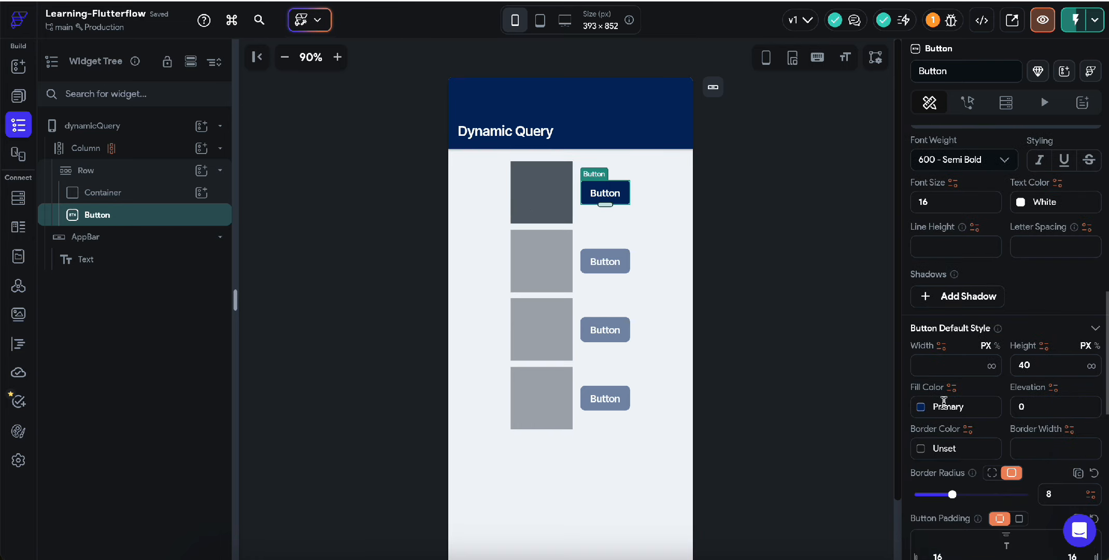
click(952, 388)
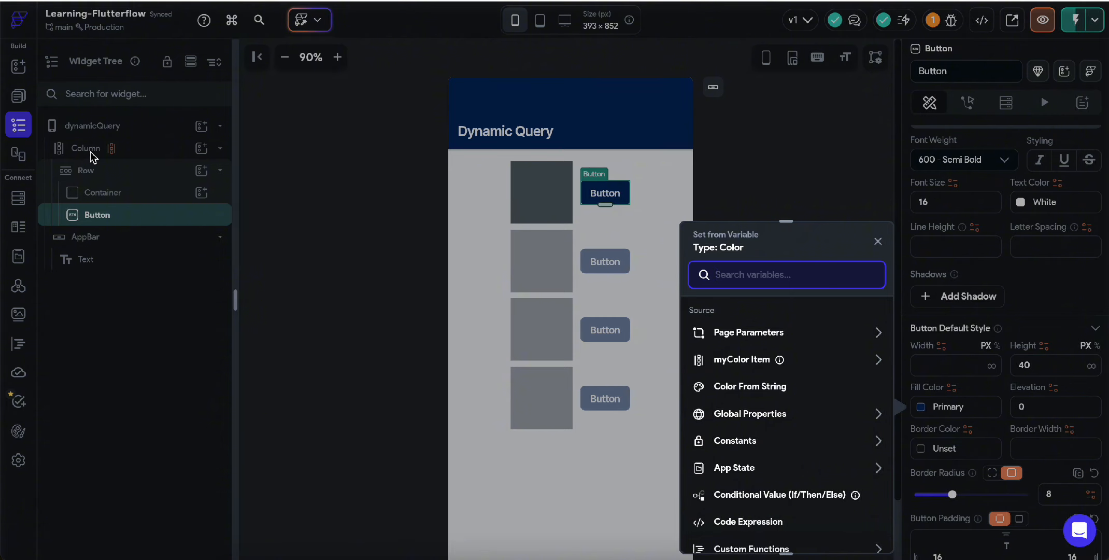
click(762, 363)
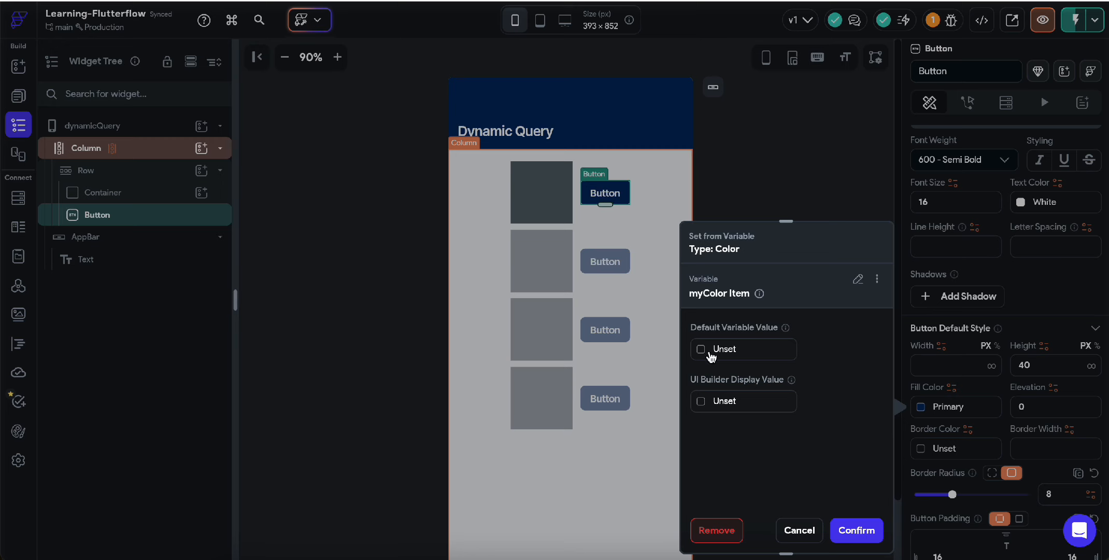
click(856, 530)
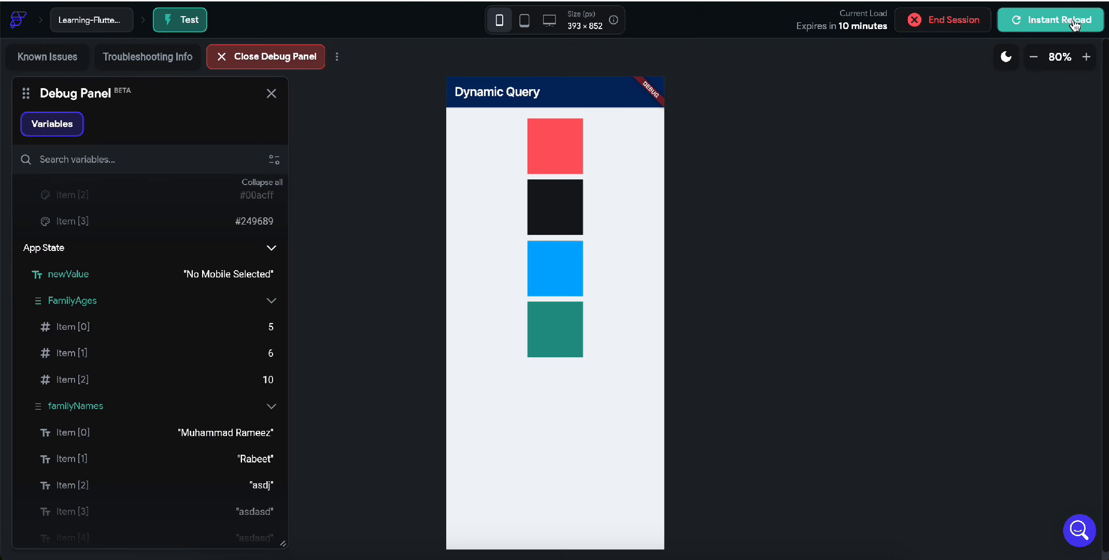
Step: Instant-reload the test app, then go to the App State variables page
click(1073, 22)
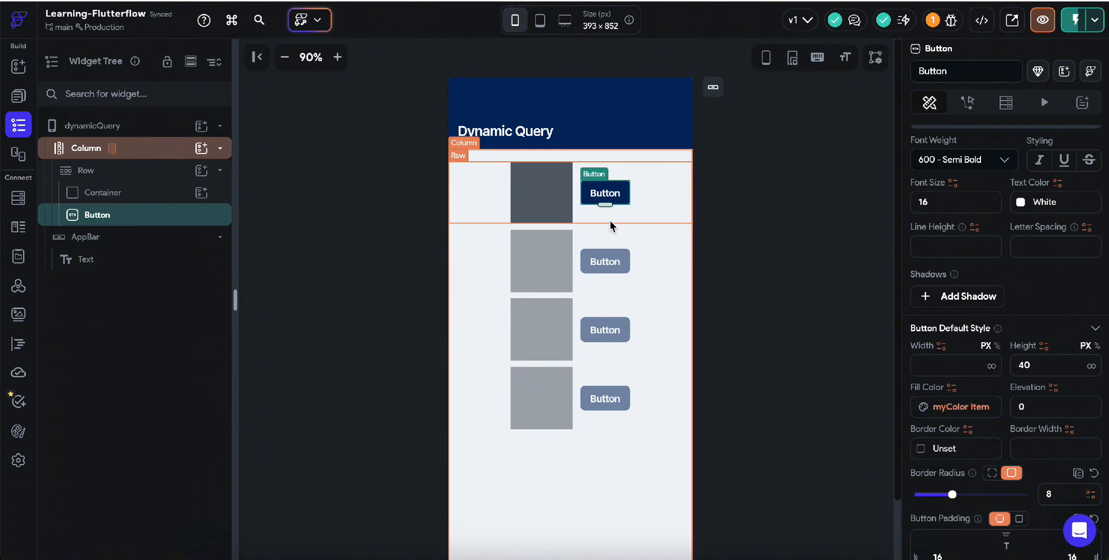
click(18, 256)
Step: Define a new app state variable 'imagesList' as a persisted list of ImagePath
click(994, 134)
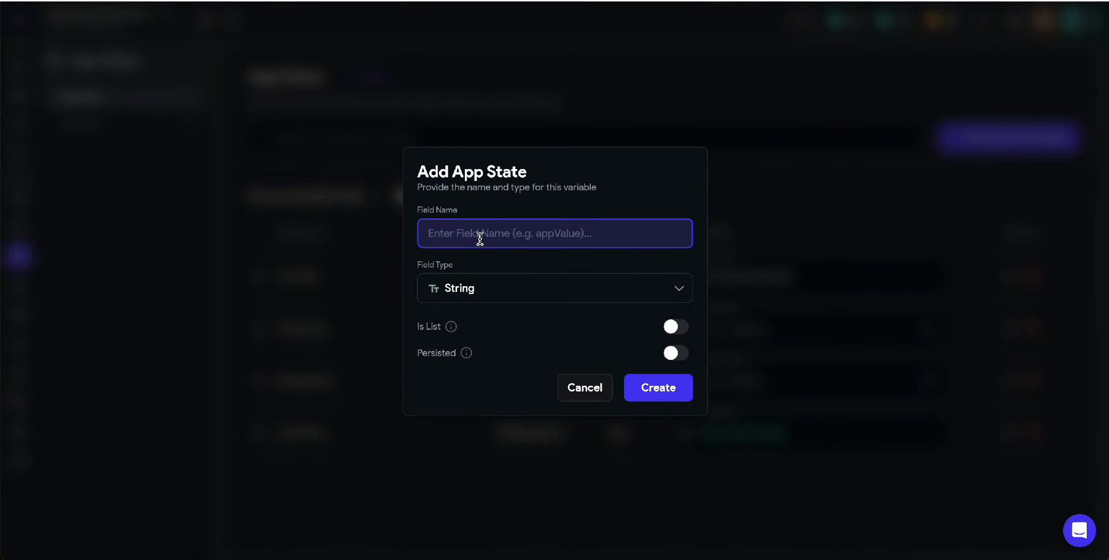
click(518, 288)
scroll(506, 348, down, 3)
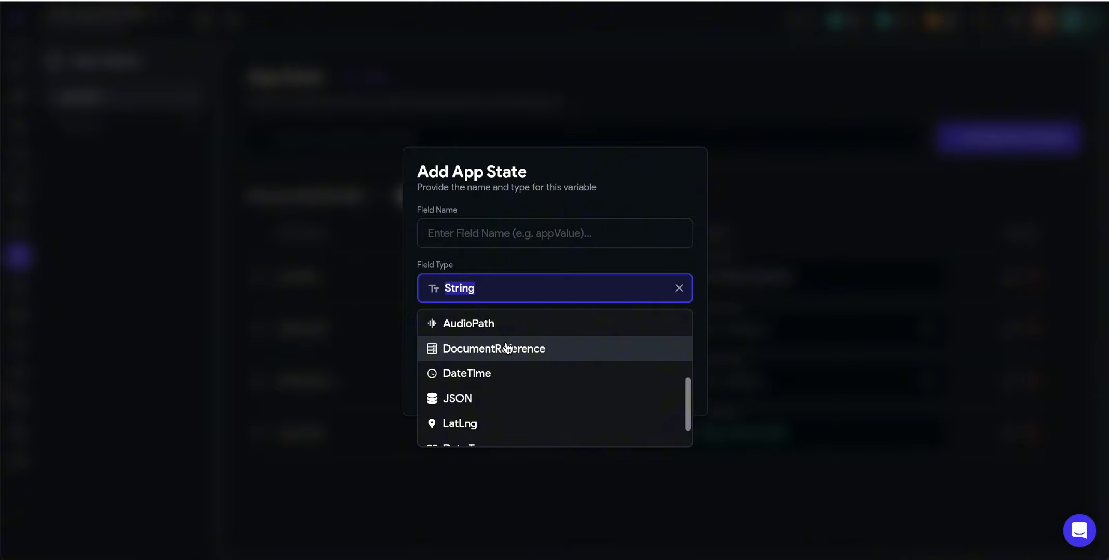
scroll(507, 348, down, 1)
scroll(507, 348, up, 4)
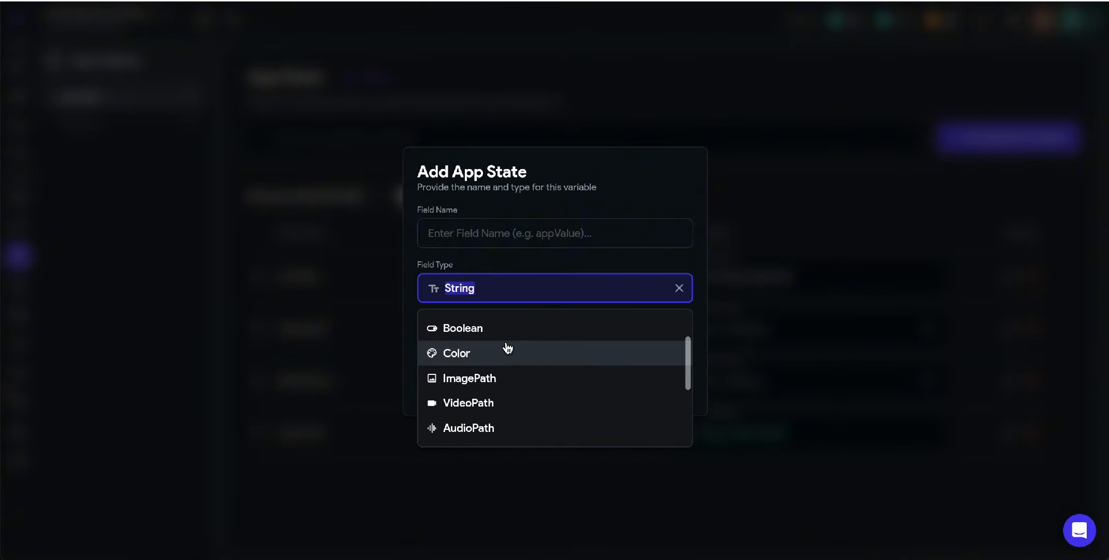
scroll(507, 348, up, 2)
scroll(518, 409, down, 3)
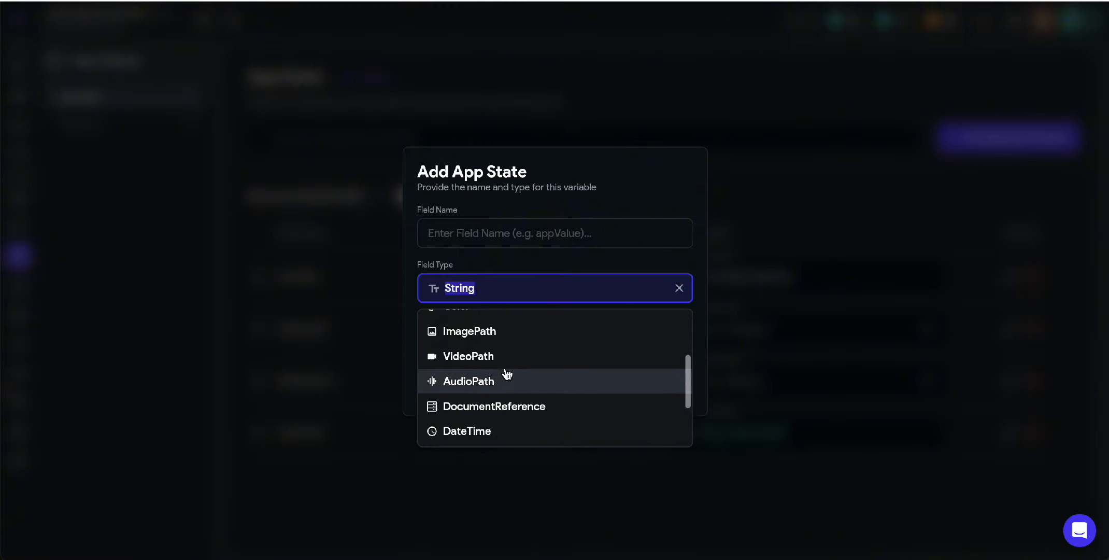
click(498, 331)
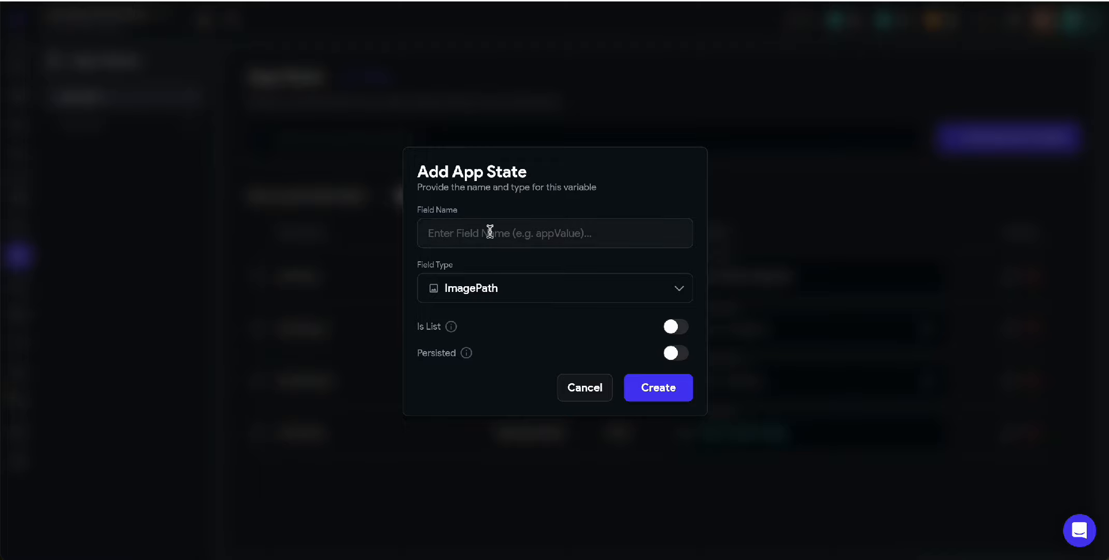
click(671, 328)
click(474, 234)
text(imagesList)
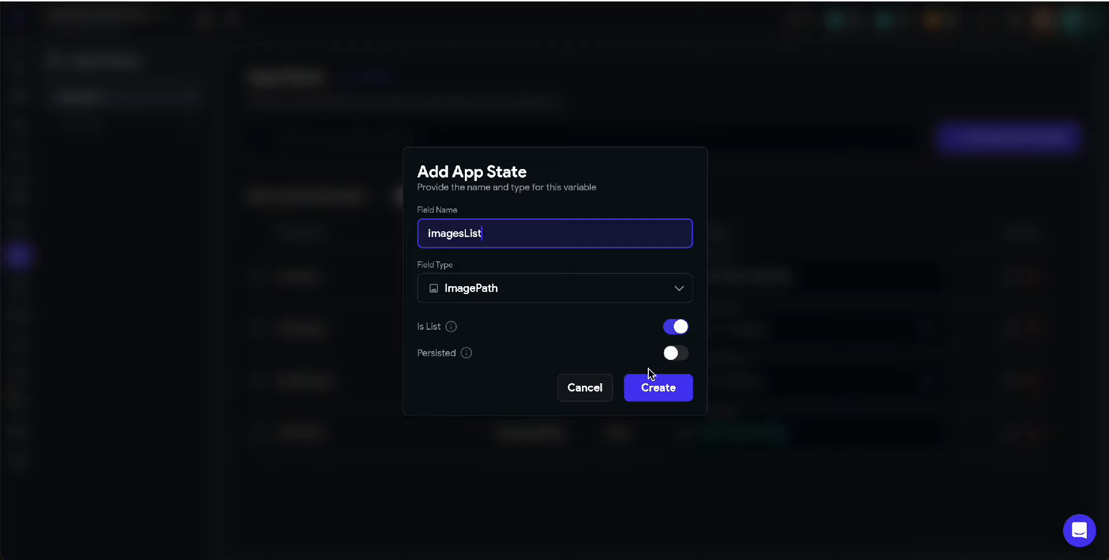
click(676, 353)
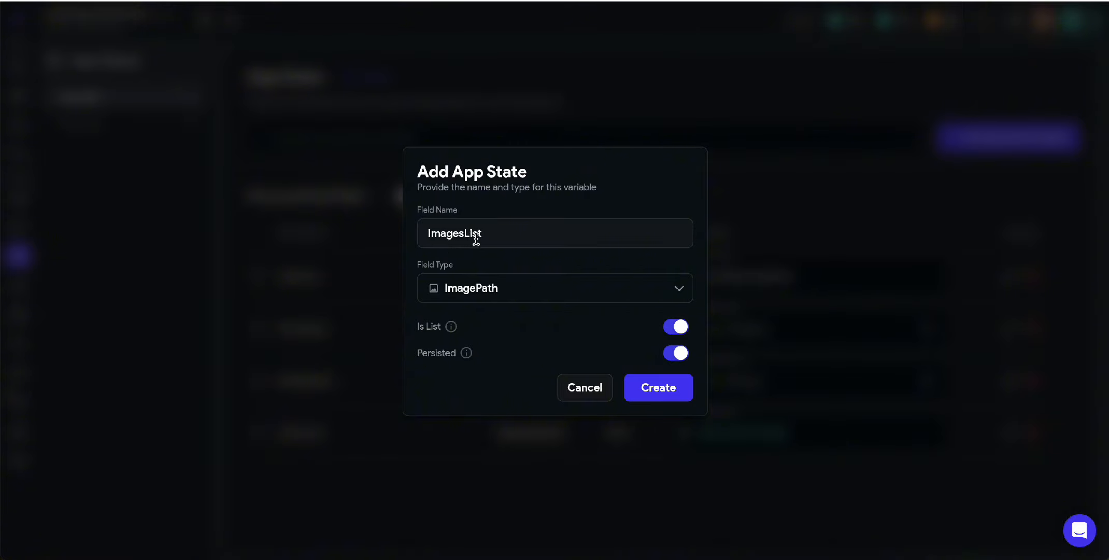
Step: Create imagesList and add five default picsum image URLs (seeds 10, 797, 957, 322, 55)
click(654, 389)
click(759, 492)
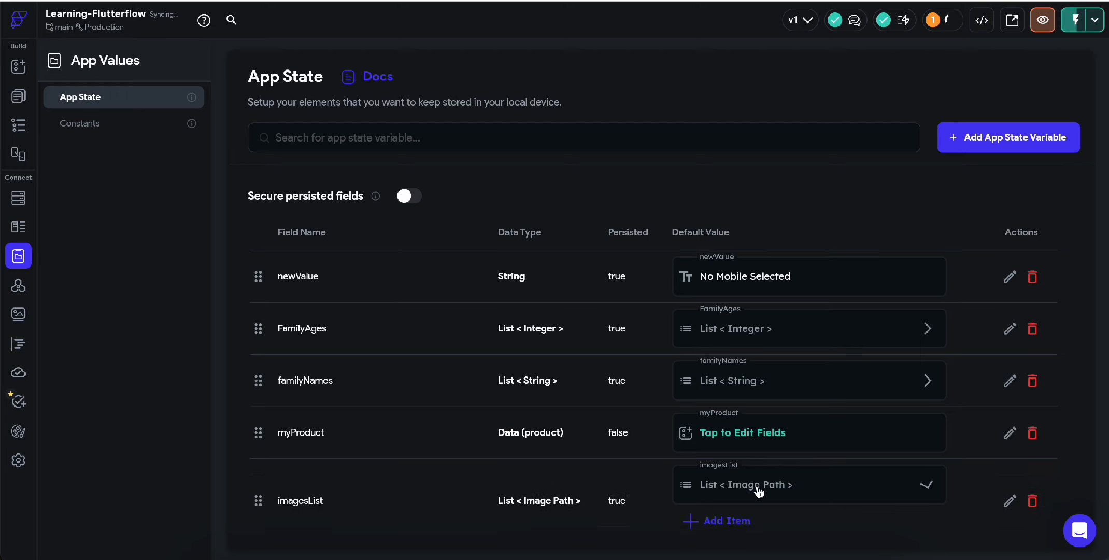
click(731, 510)
scroll(731, 497, down, 1)
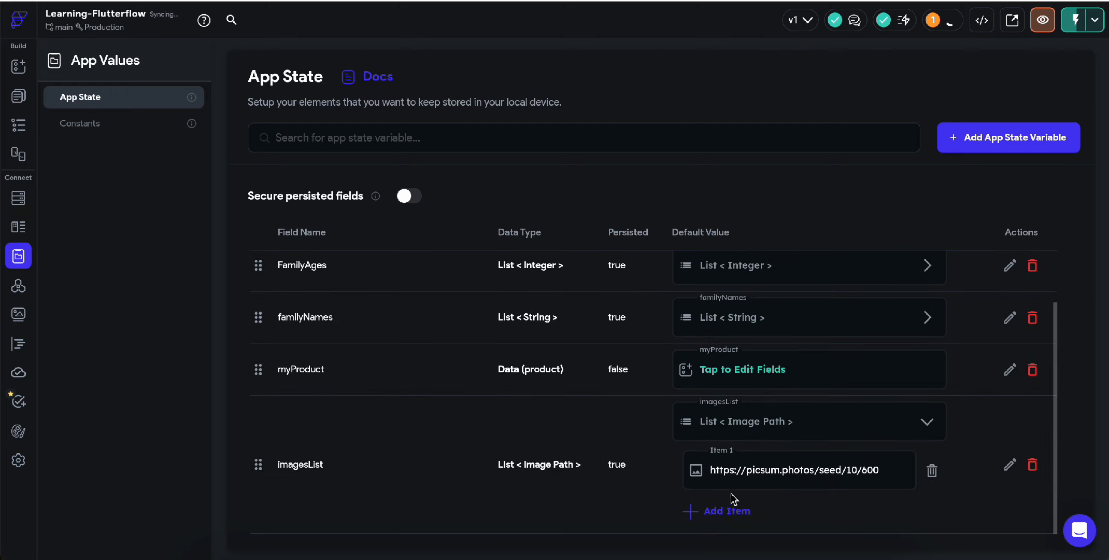
click(722, 511)
scroll(718, 507, down, 1)
click(717, 512)
scroll(717, 512, down, 1)
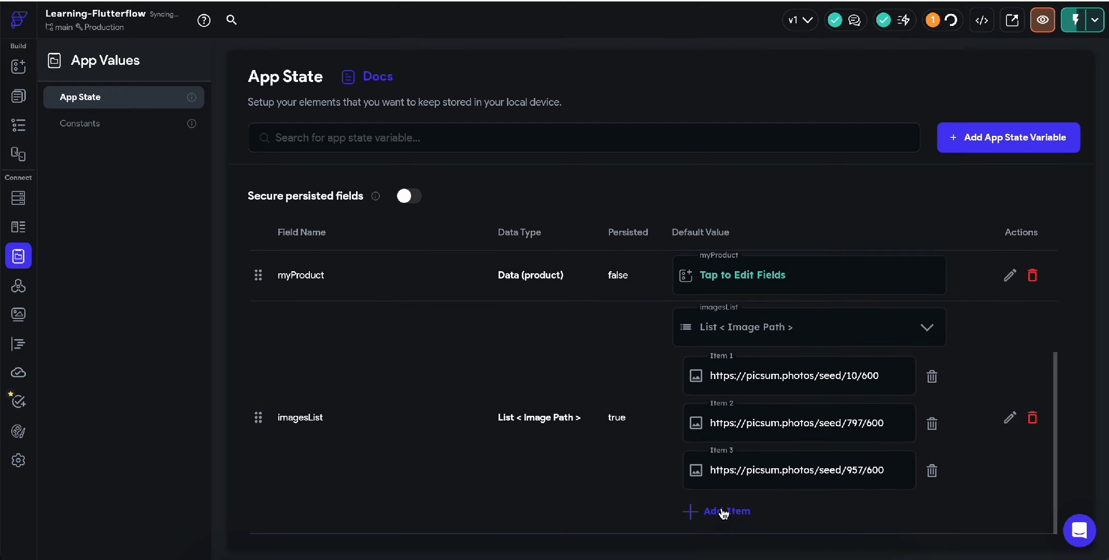
click(718, 510)
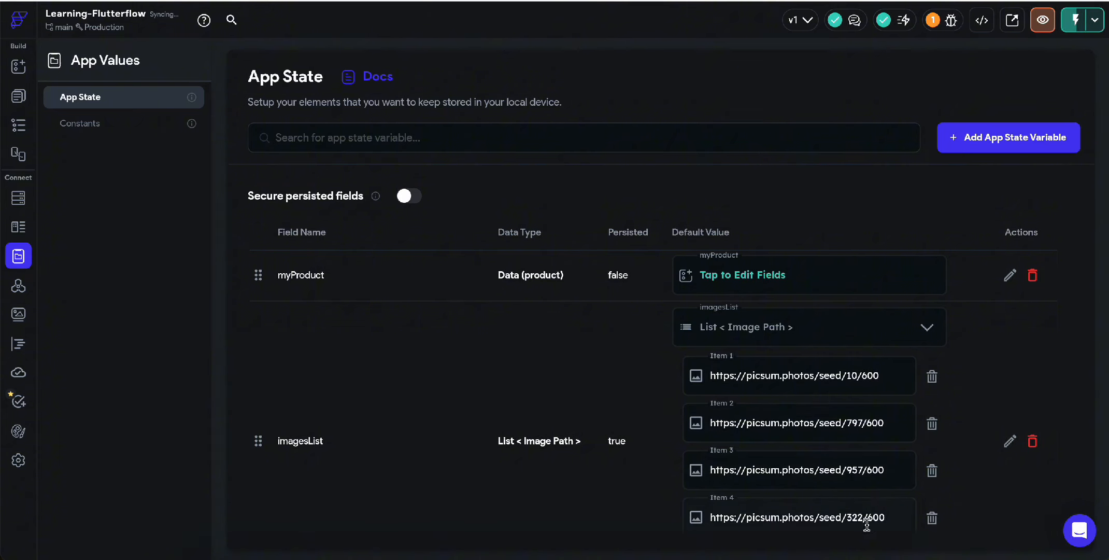
scroll(861, 521, down, 1)
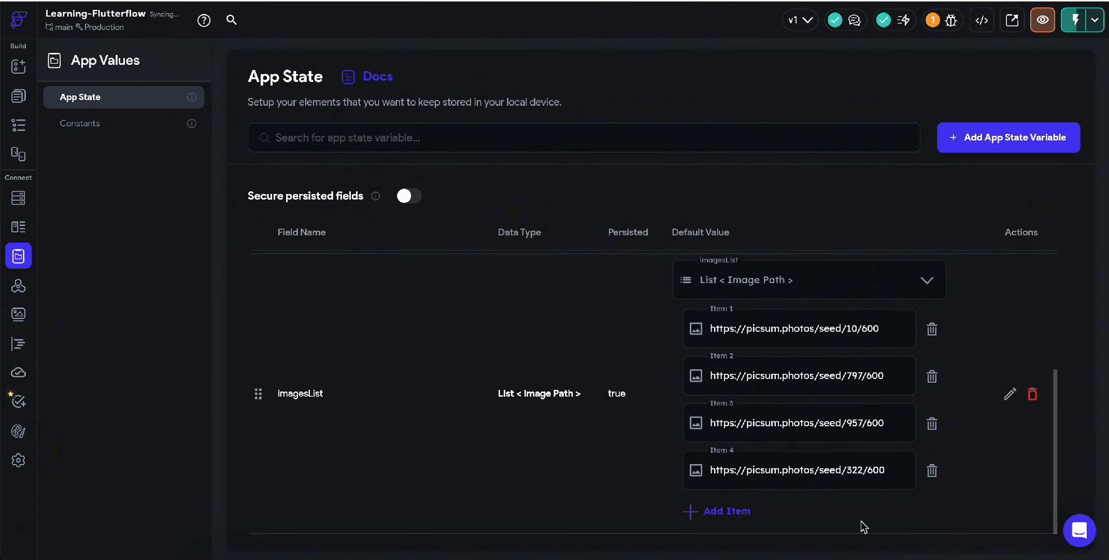
click(729, 510)
scroll(763, 332, down, 1)
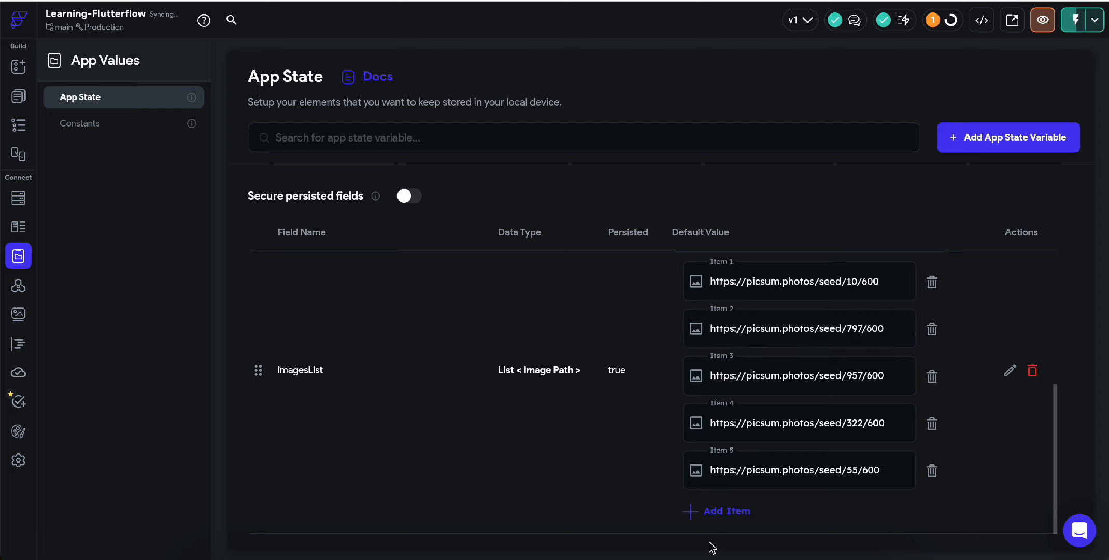
Step: Preview Item 5's picsum URL (seed/55/600) in a new browser tab
click(737, 470)
drag(822, 470, 703, 469)
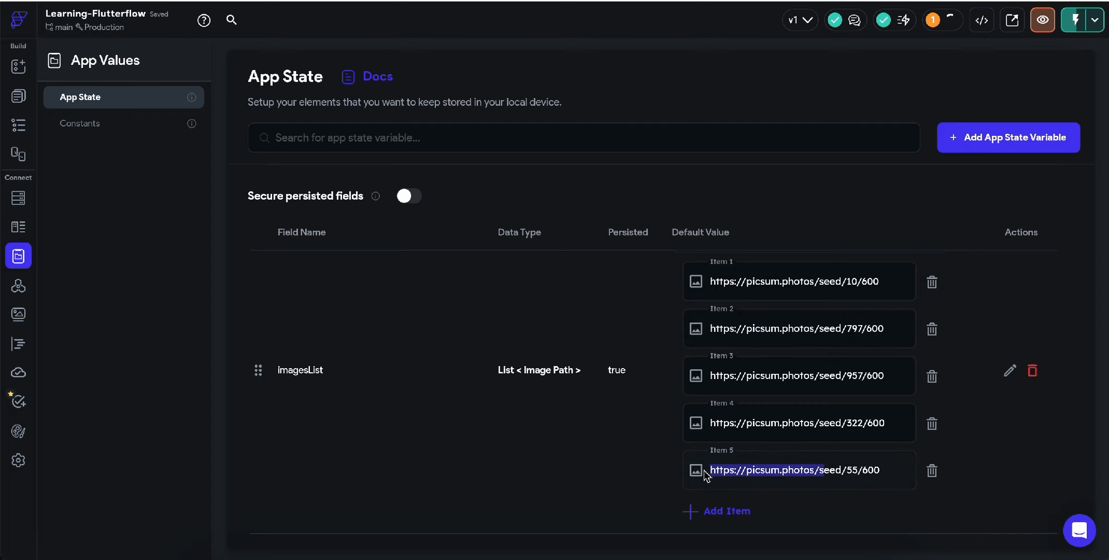
drag(879, 469, 652, 469)
key(super+c)
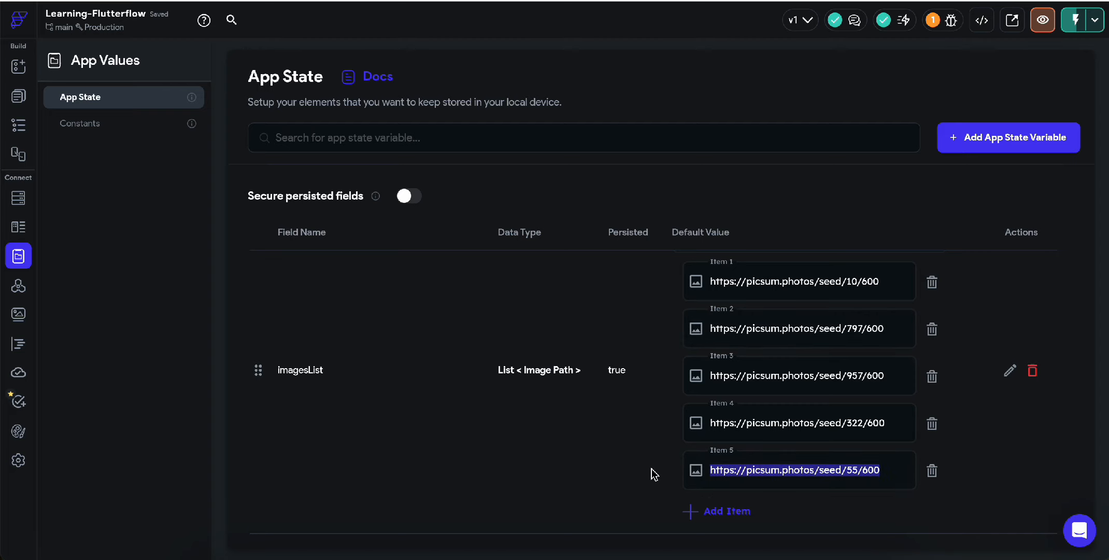
key(super+t)
key(super+v)
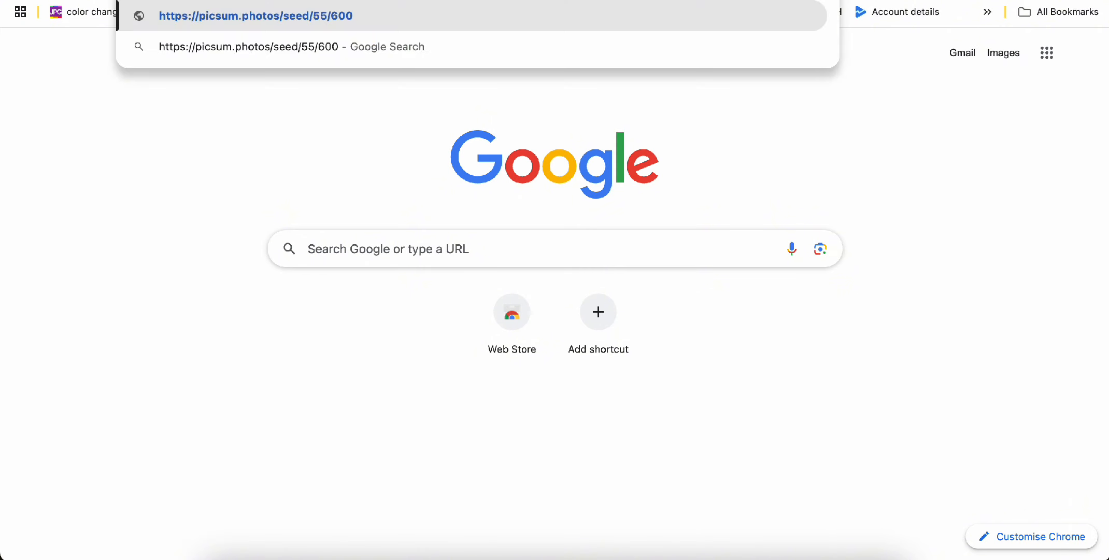
key(Return)
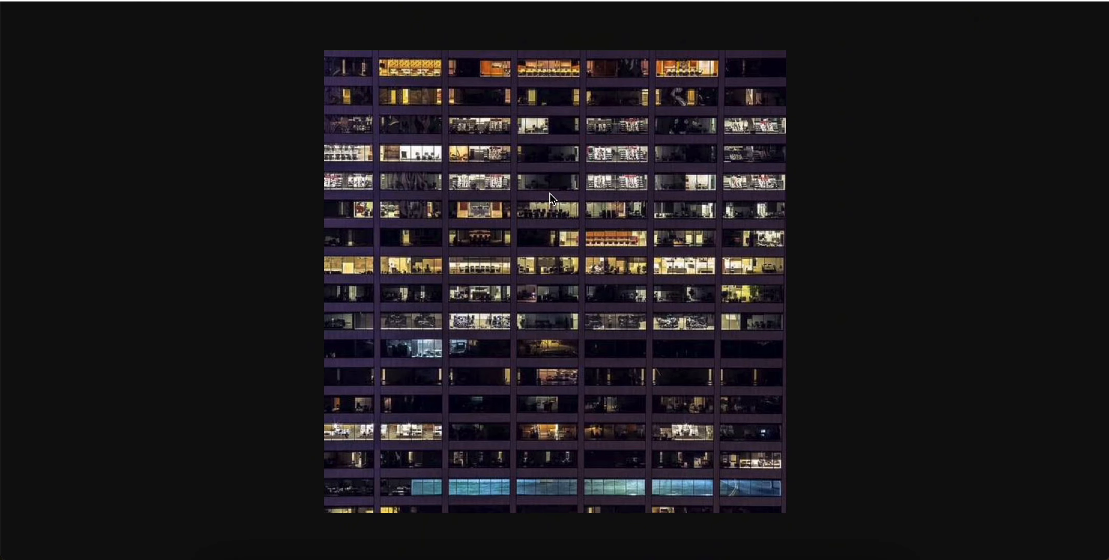
Step: Stop the dynamicQuery Column from generating its children from a variable
click(366, 0)
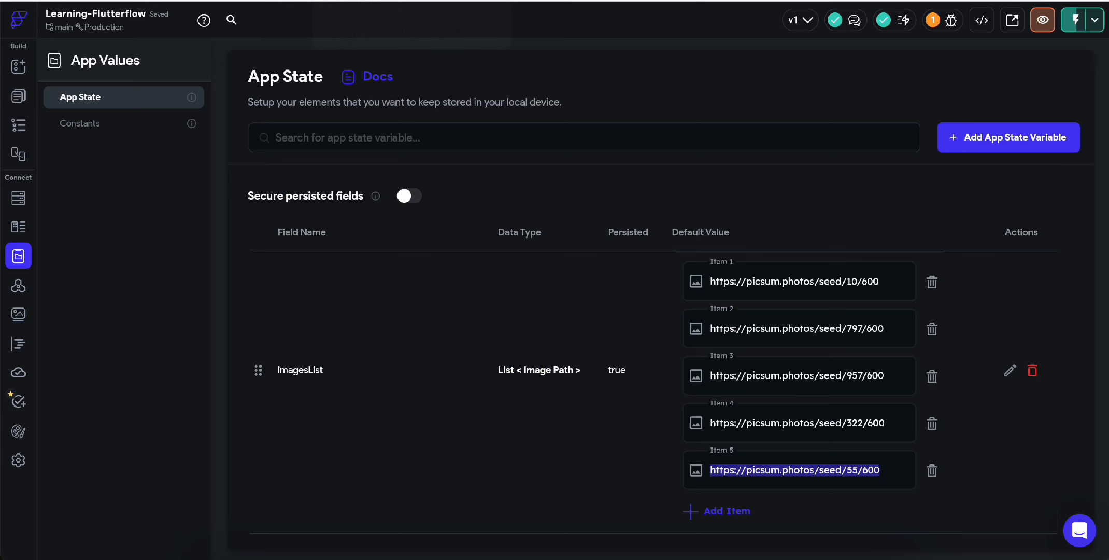
scroll(713, 397, up, 2)
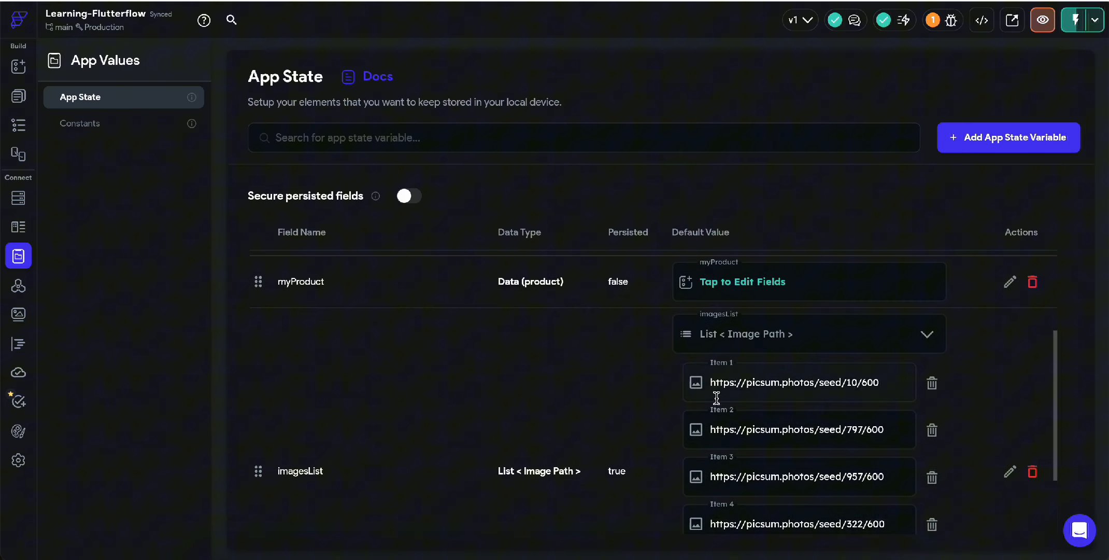
click(754, 342)
click(18, 96)
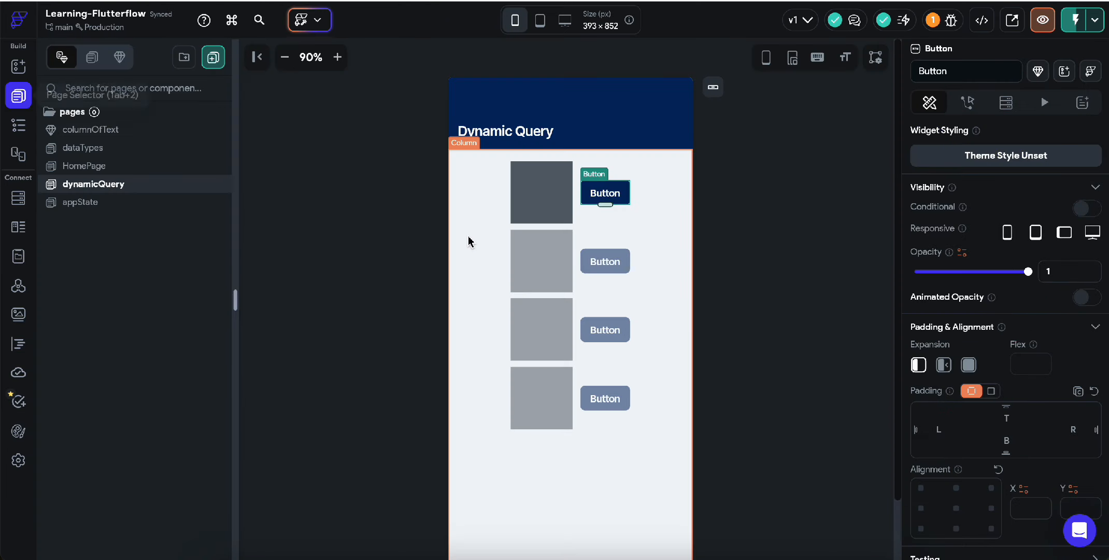
click(492, 268)
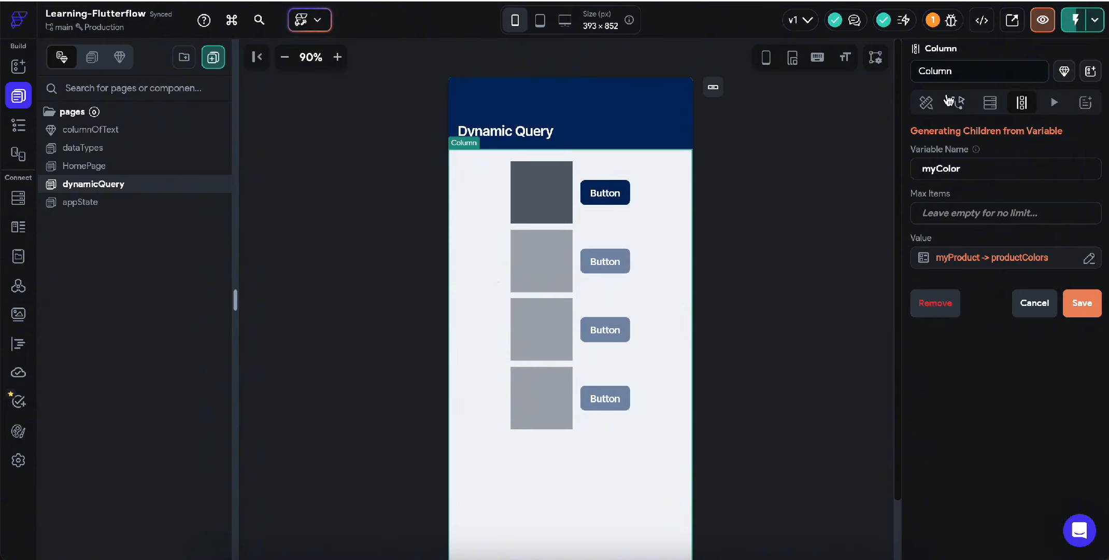
click(936, 306)
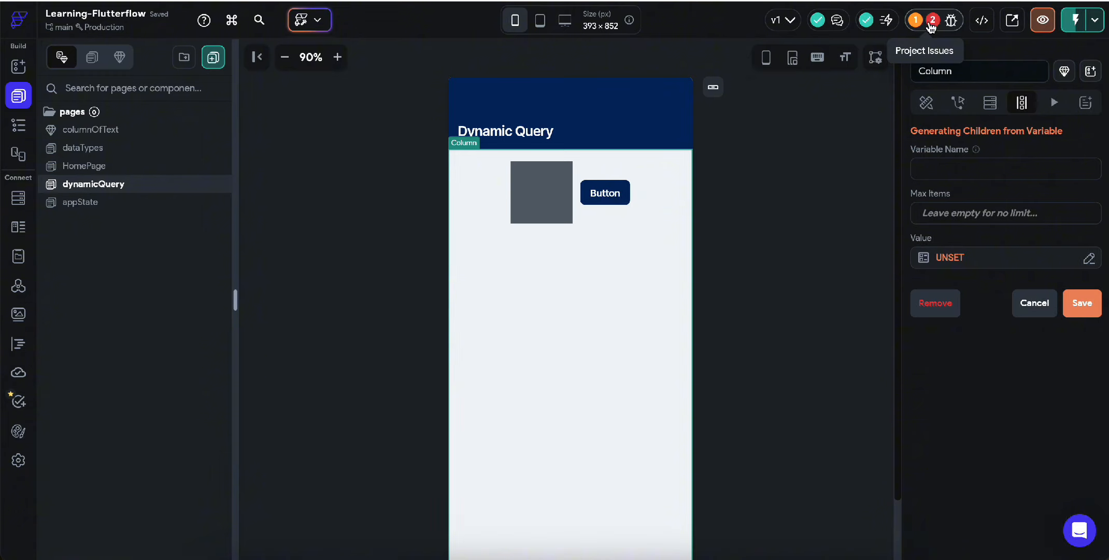
Step: Clear the Container's fill colour binding and open the Button's fill colour binding
click(540, 204)
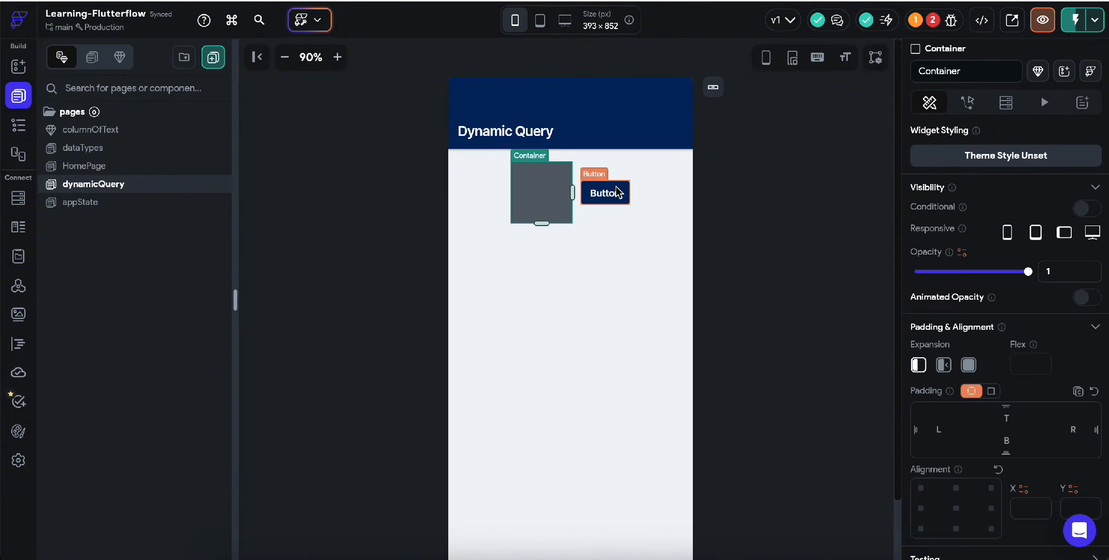
click(617, 190)
click(563, 202)
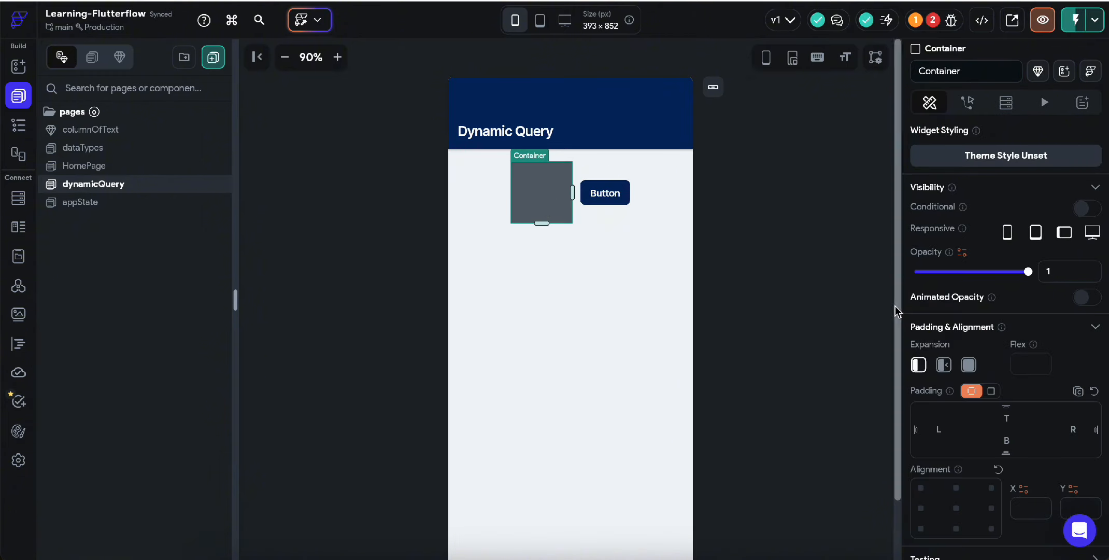
scroll(1045, 384, down, 5)
click(943, 346)
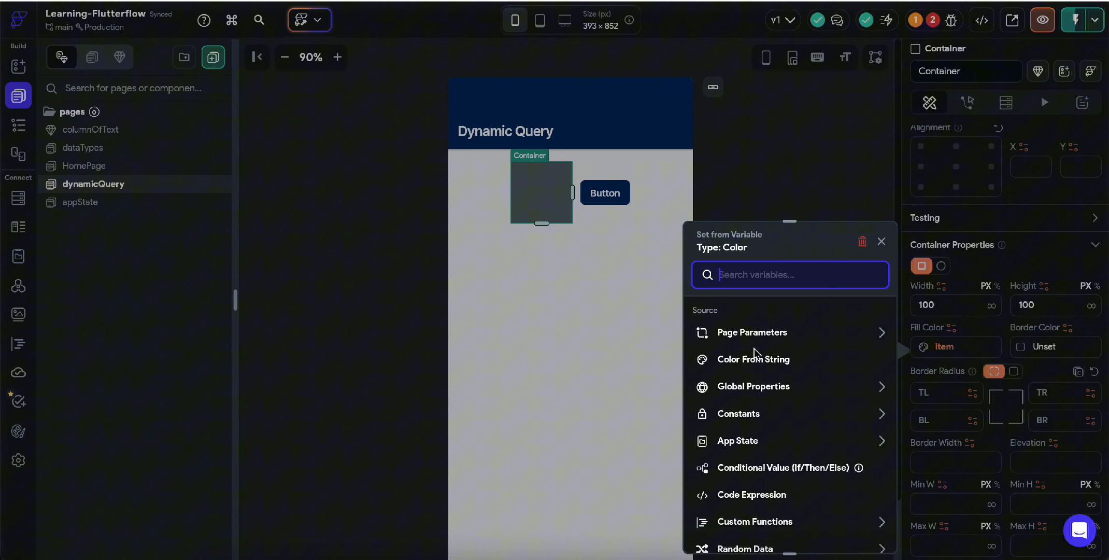
click(860, 240)
click(609, 196)
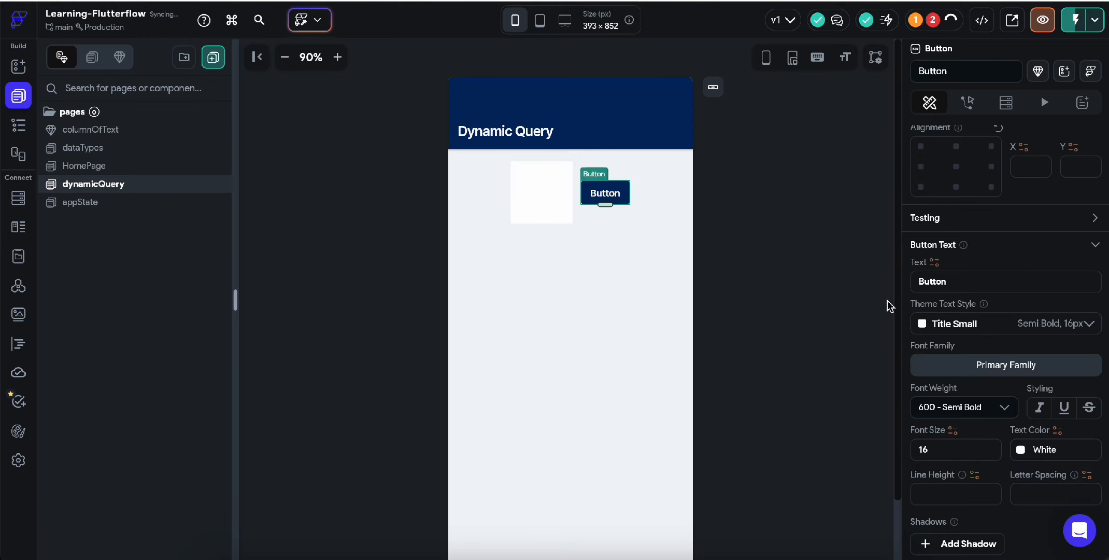
scroll(940, 474, down, 3)
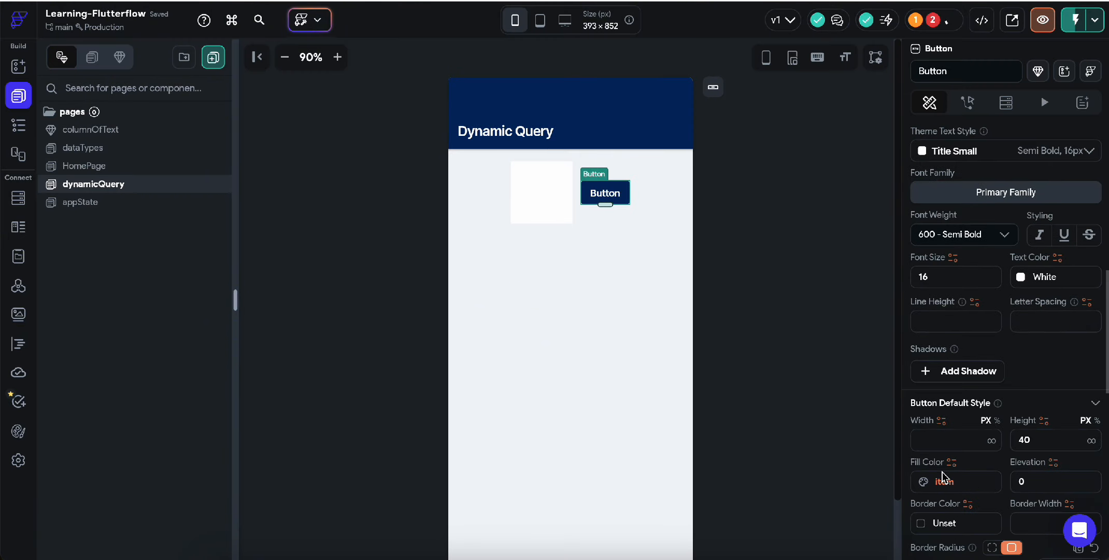
click(942, 482)
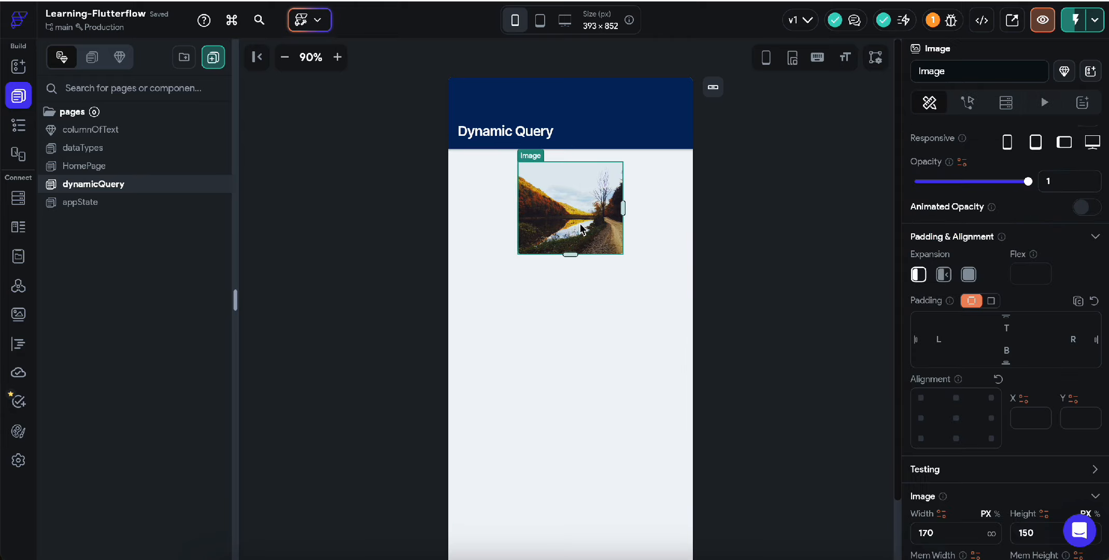
Step: Raise the landscape Image's border radius from 8 to 10
scroll(1029, 406, down, 4)
scroll(1029, 406, down, 5)
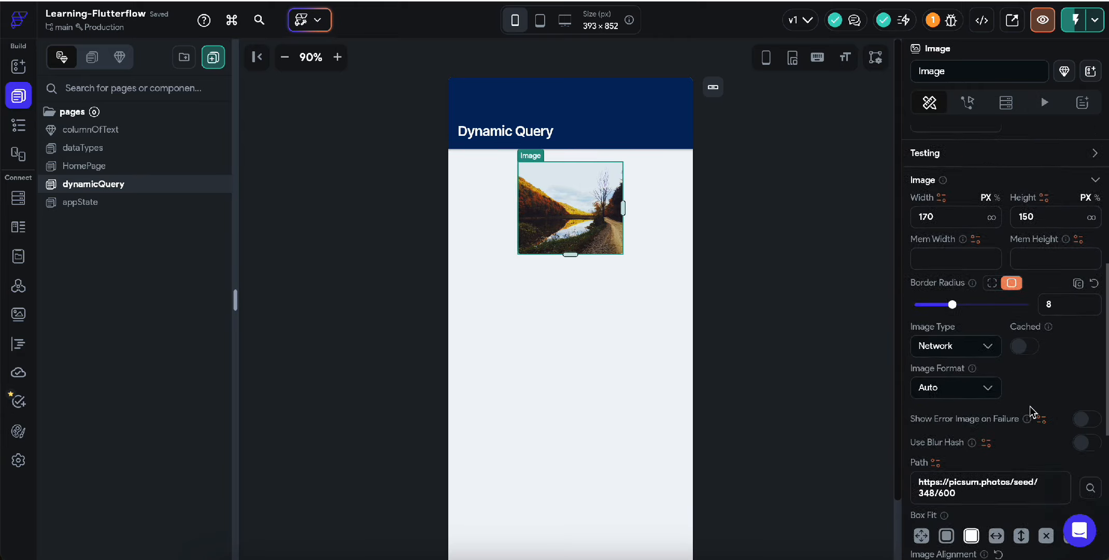
scroll(1029, 406, up, 5)
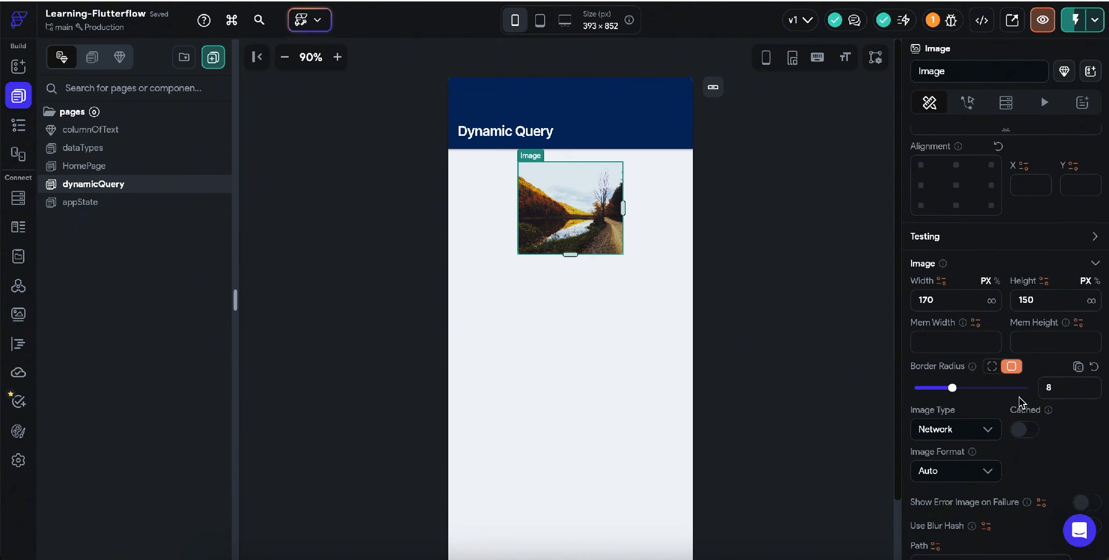
drag(952, 388, 962, 389)
Step: Check the parent Column's generated-children settings, then reselect the Image's properties
click(570, 336)
click(1021, 102)
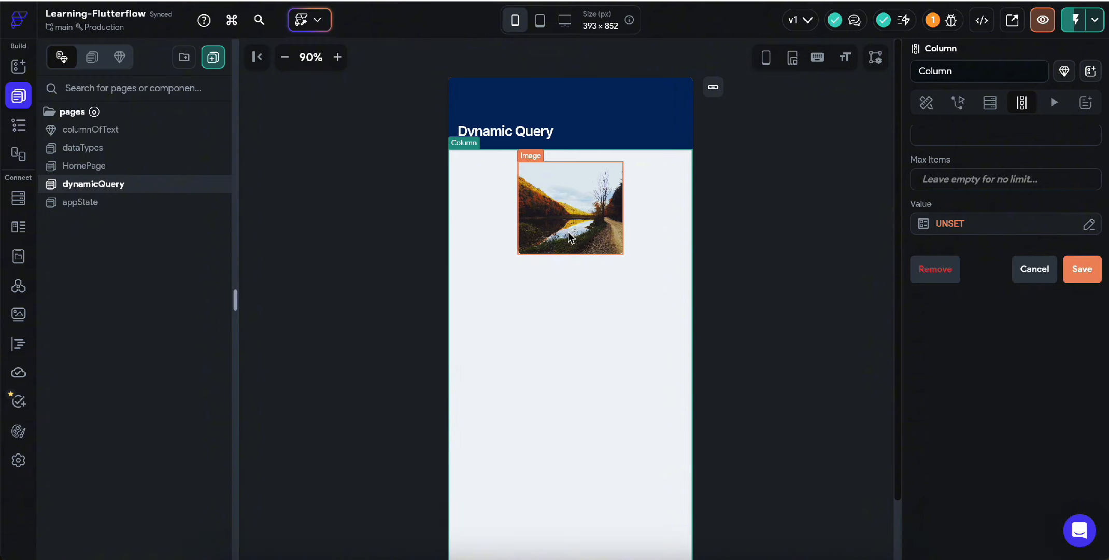
click(572, 234)
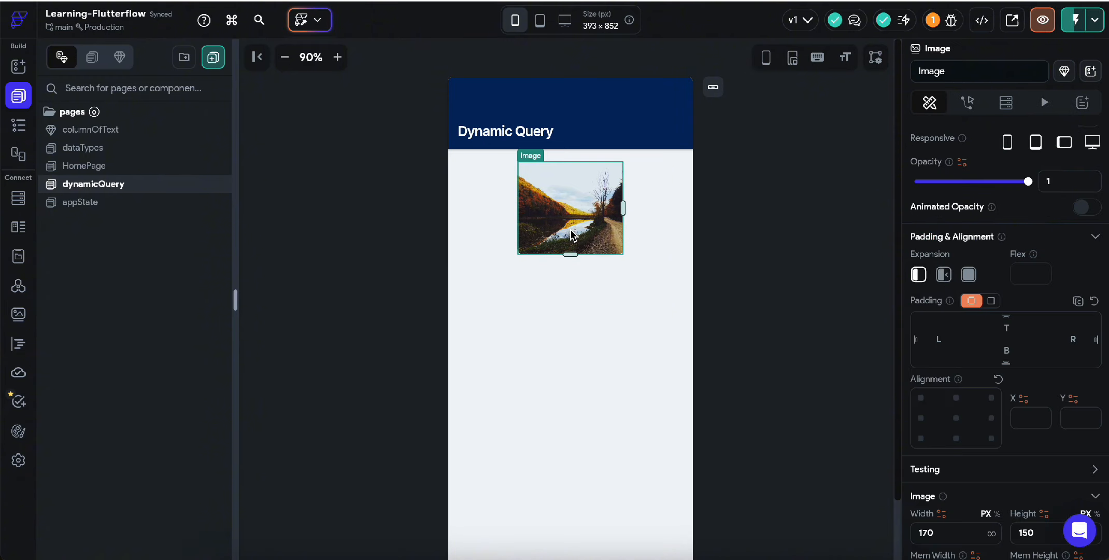
scroll(1088, 496, down, 3)
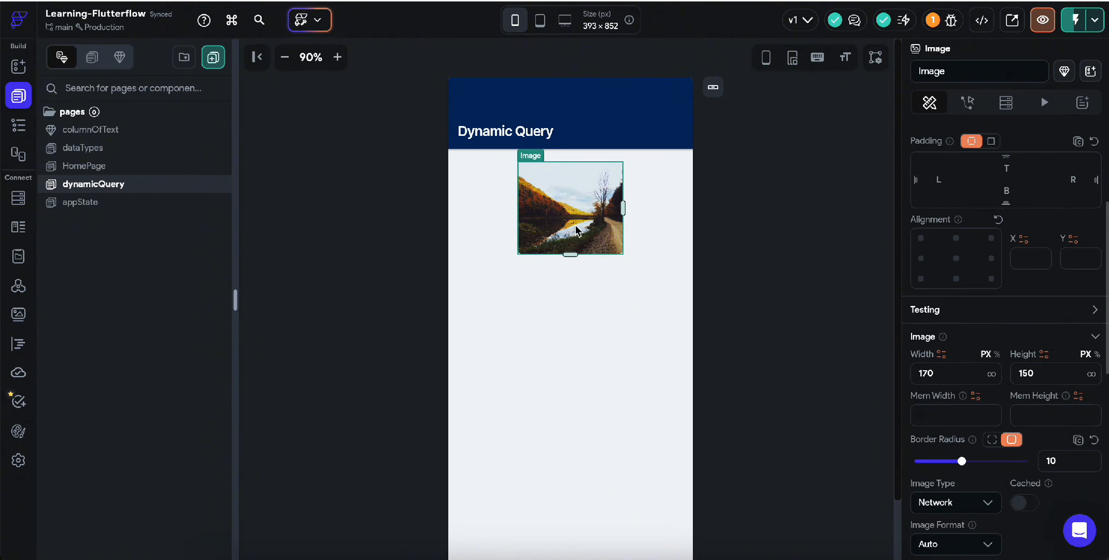
scroll(977, 413, down, 2)
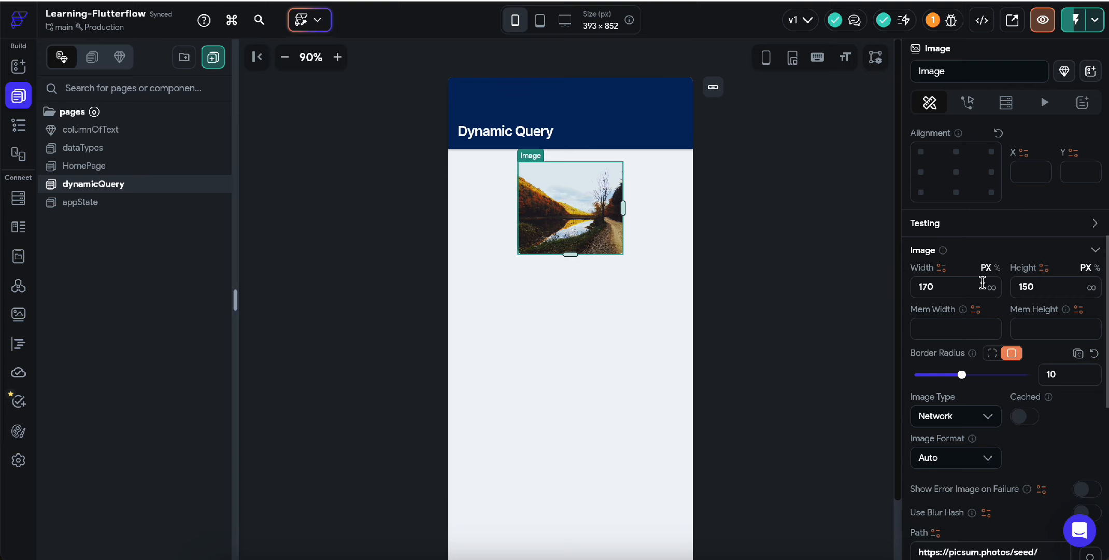
scroll(999, 342, down, 2)
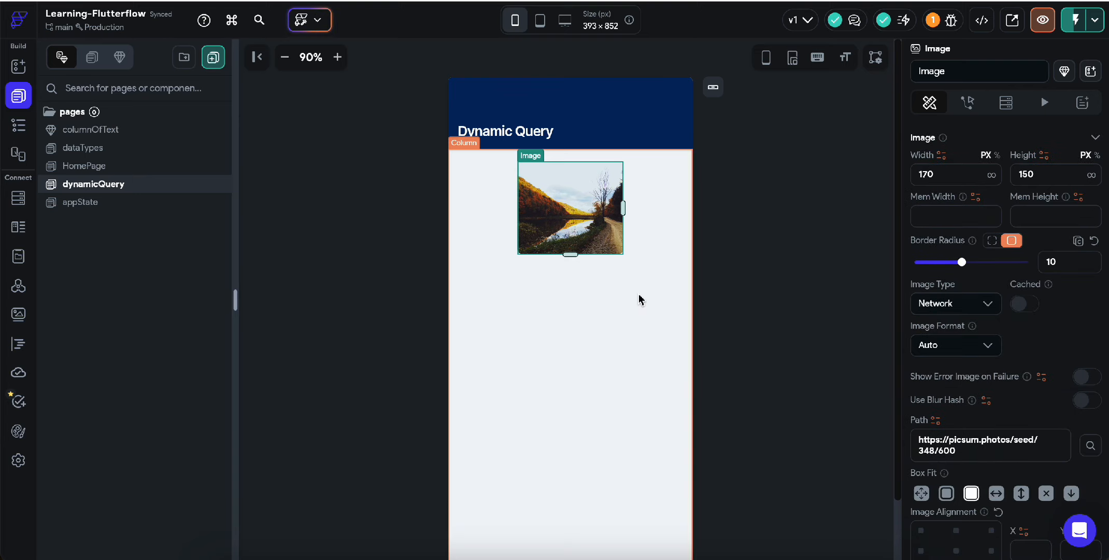
Step: Generate the Column's children from the imagesList app state, naming the variable images
click(481, 230)
scroll(981, 158, up, 1)
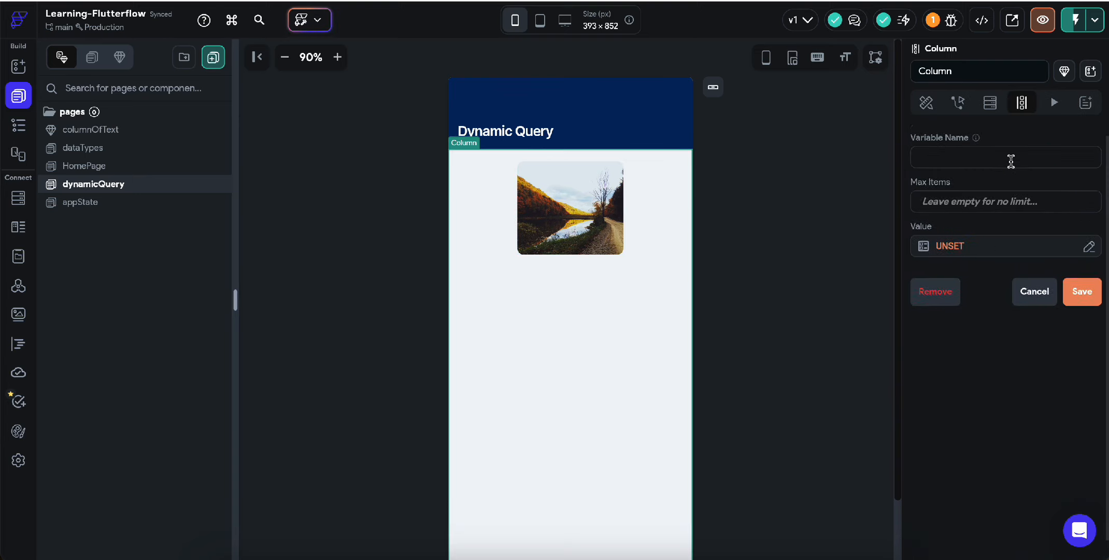
click(987, 253)
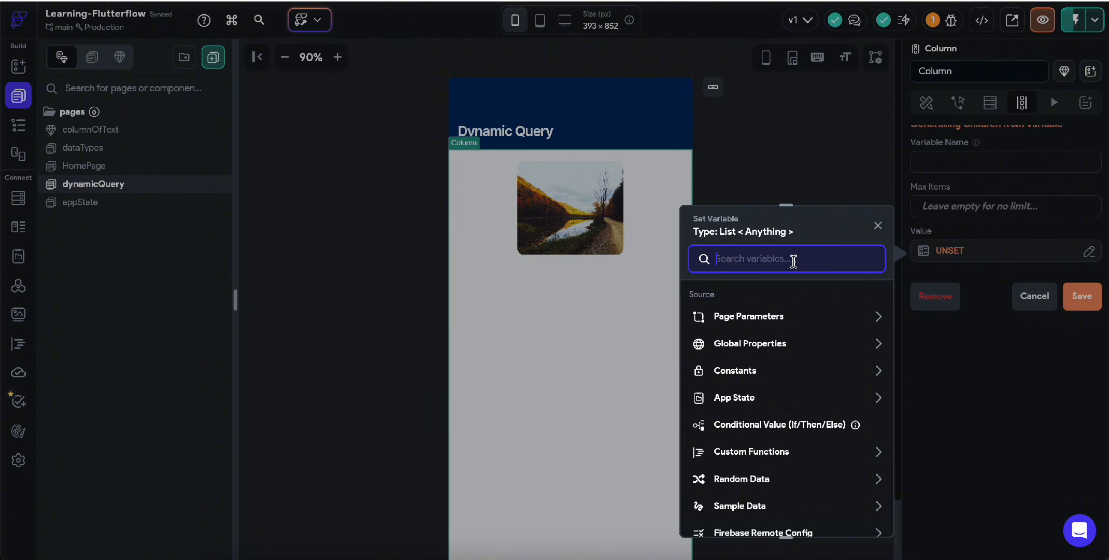
text(app)
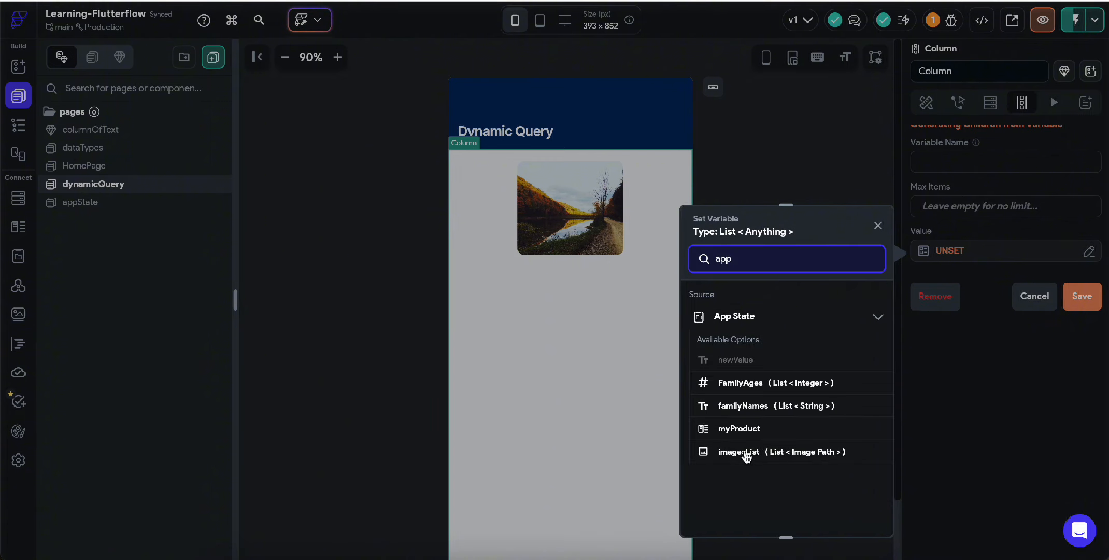
click(744, 454)
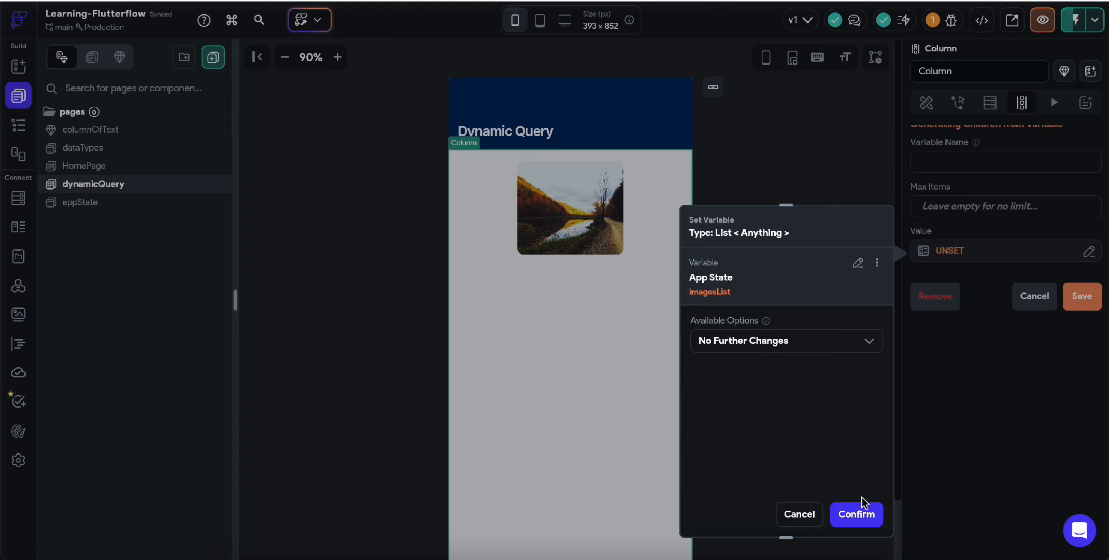
click(860, 510)
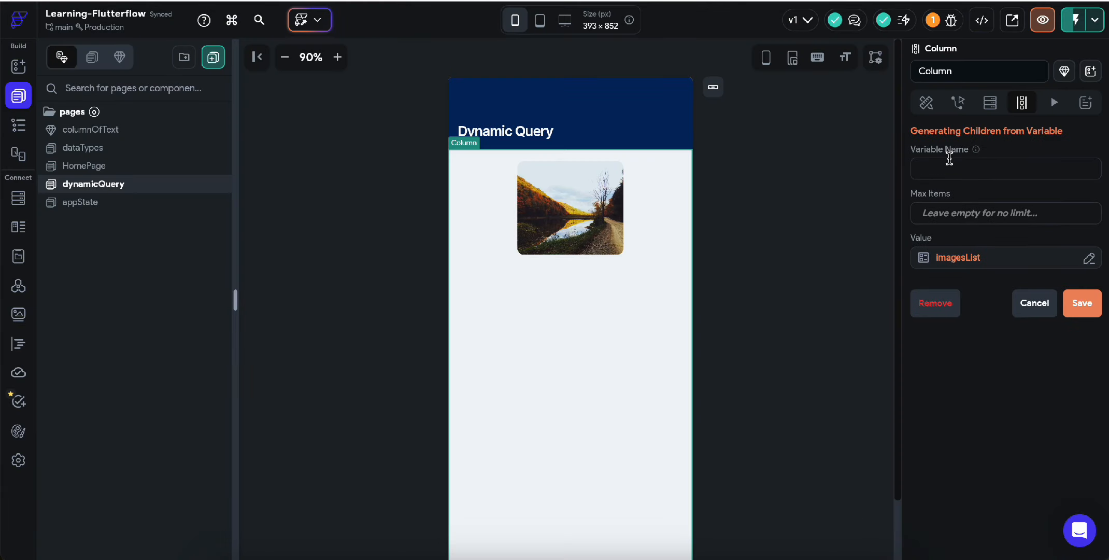
text(images)
click(1082, 306)
click(654, 345)
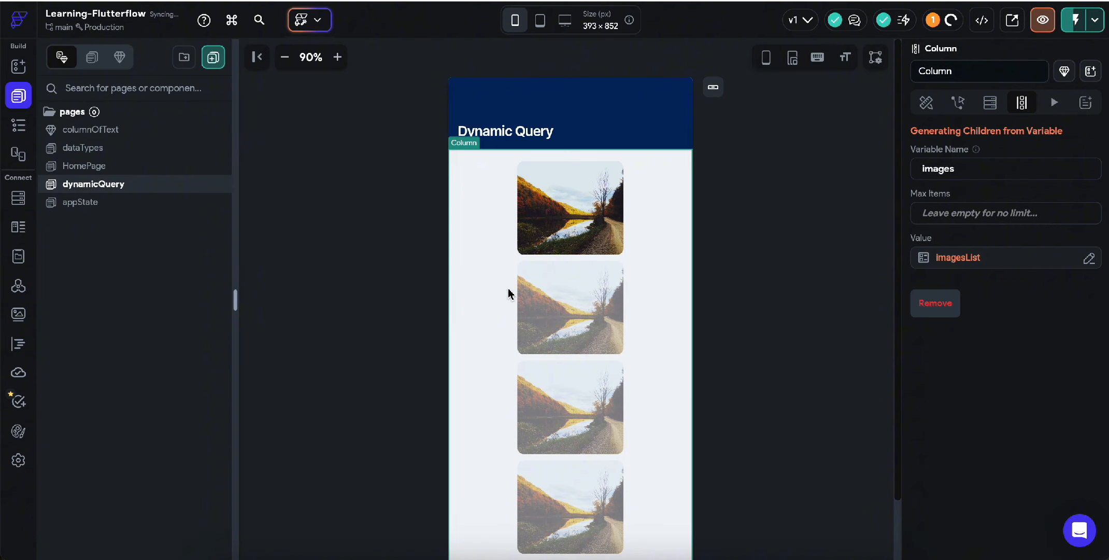
Step: Bind the first generated image's path to Images Item, then go to the App State page
click(562, 208)
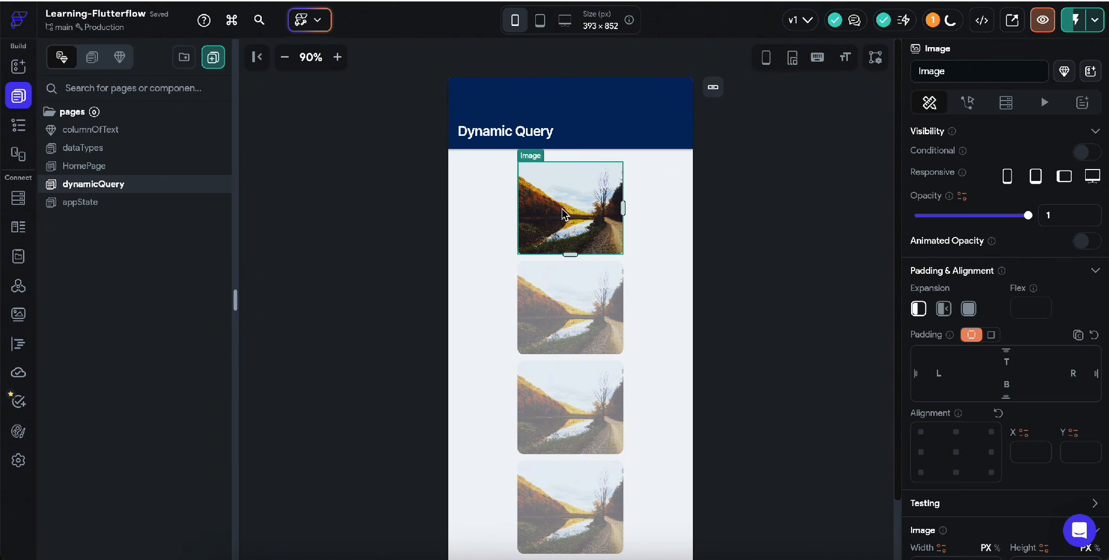
scroll(1001, 463, down, 7)
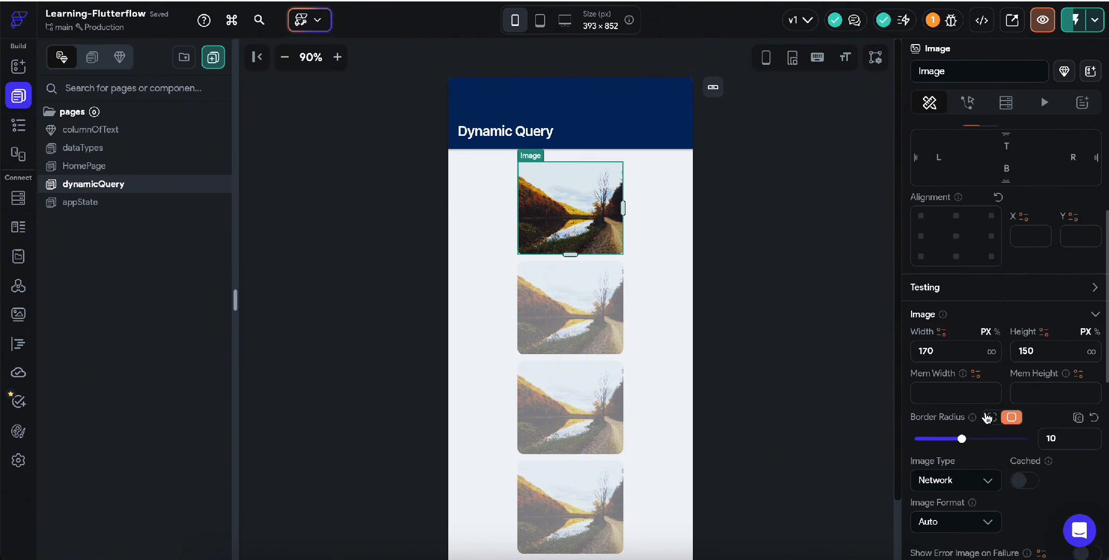
click(935, 416)
click(859, 529)
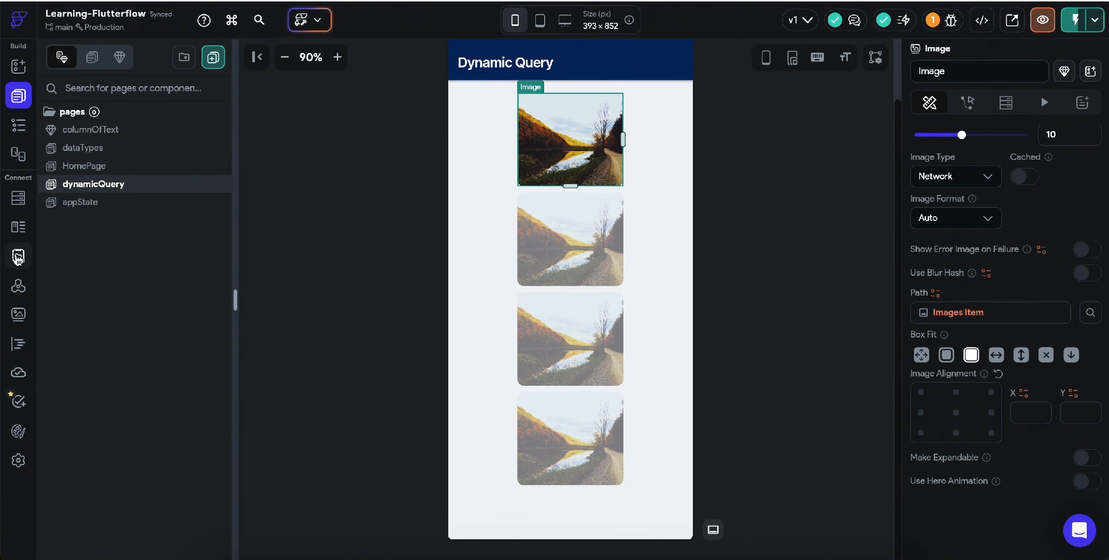
click(18, 256)
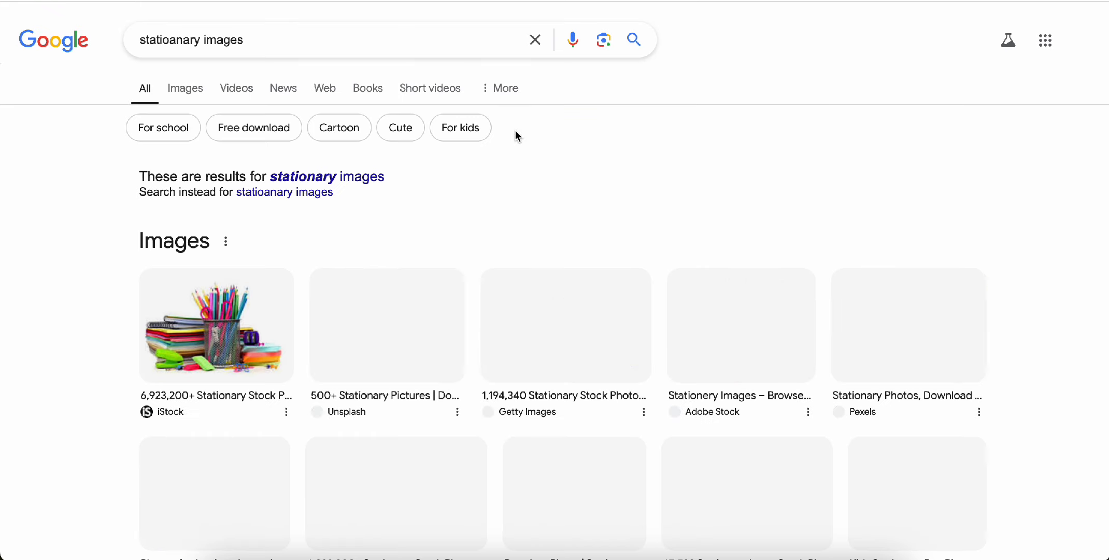
Step: Switch Google results to Images and copy the iStock stationery image address
click(185, 88)
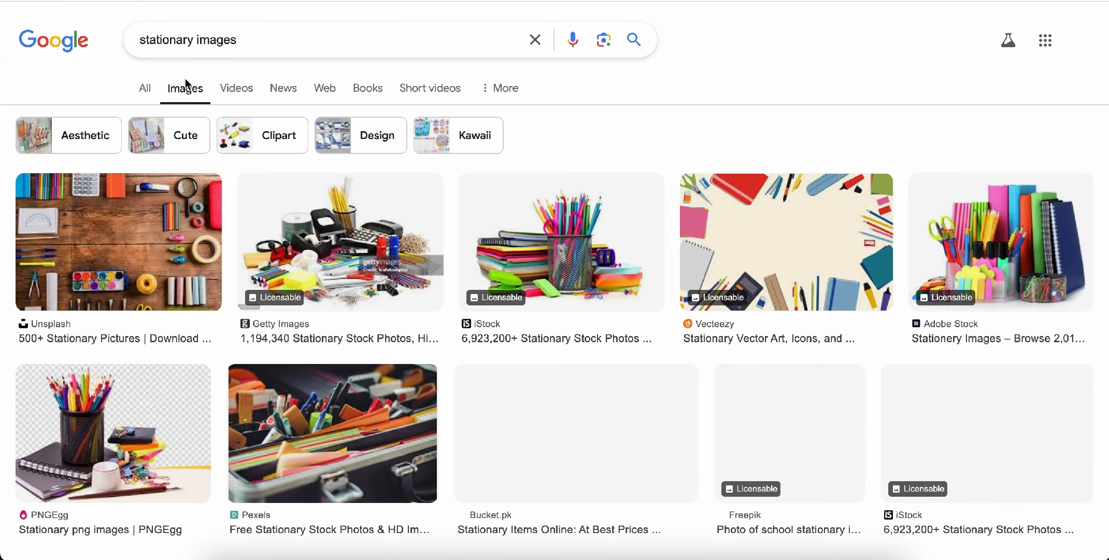
right_click(593, 255)
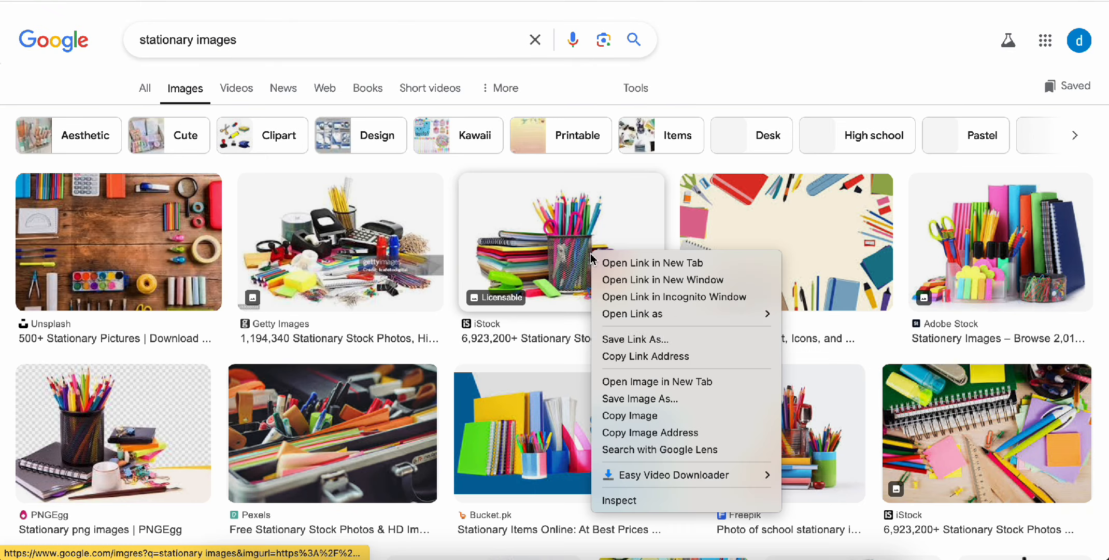
click(654, 432)
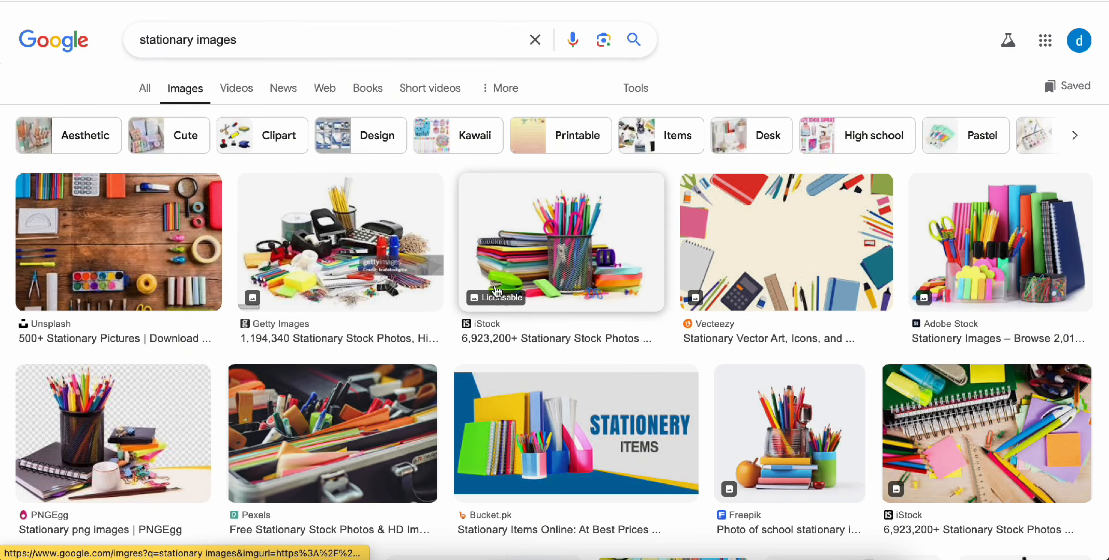
Step: Copy the image address of the IndiaMART stationery picture from its preview
click(502, 283)
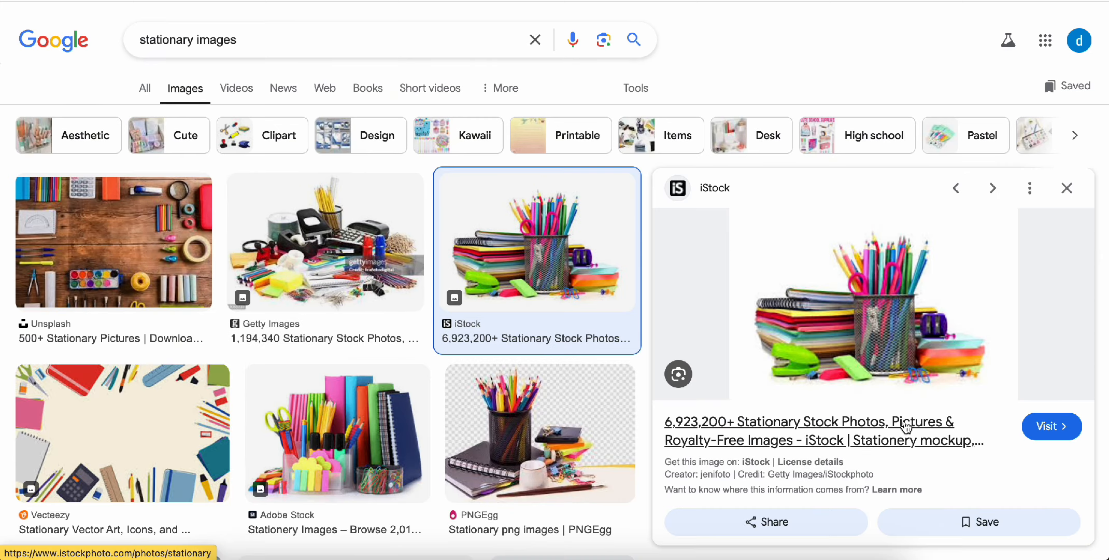
scroll(905, 426, down, 3)
scroll(905, 427, down, 2)
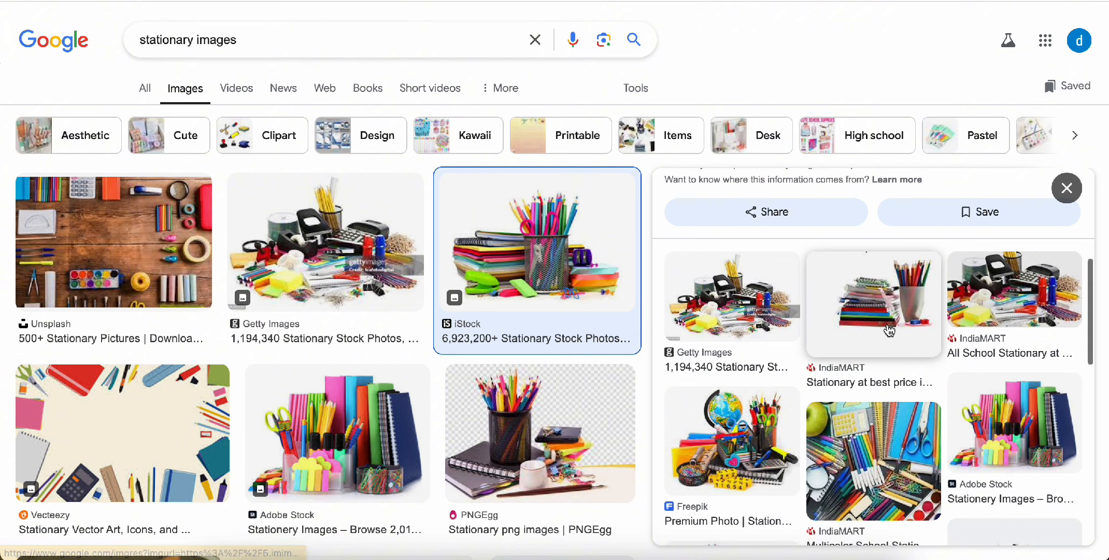
click(856, 296)
right_click(855, 296)
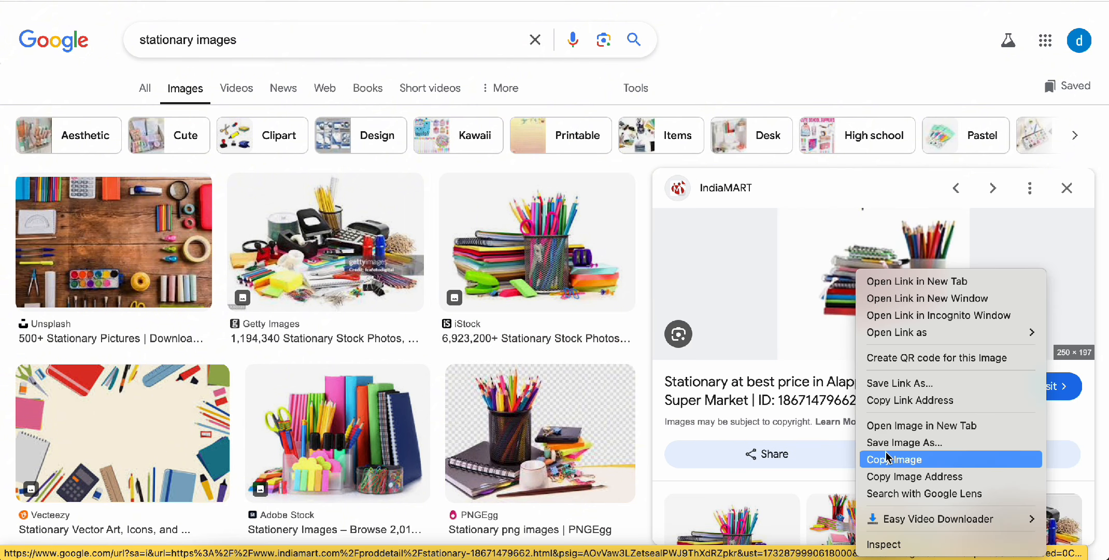
click(893, 477)
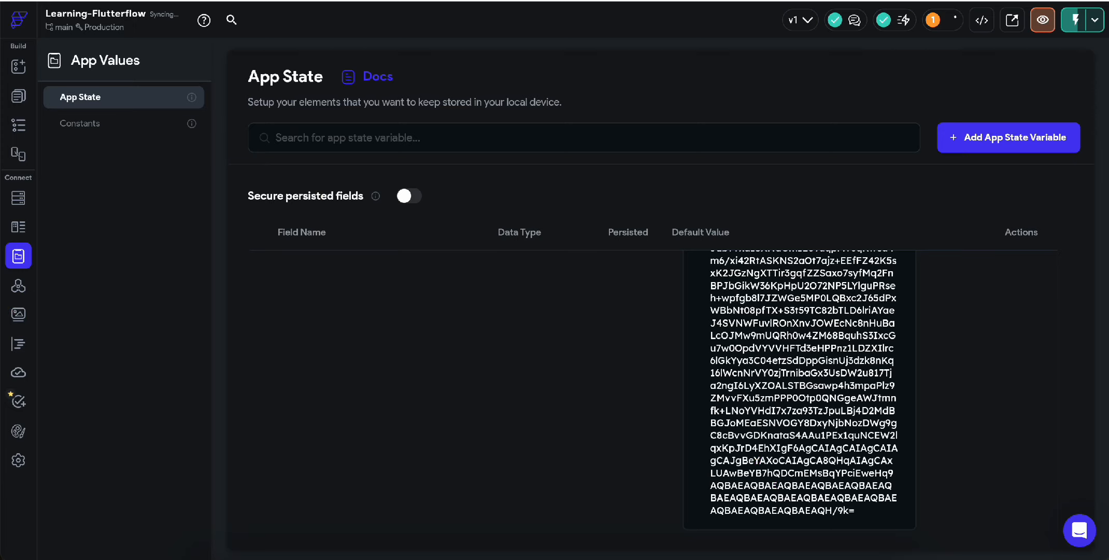
Step: Replace imagesList Items 1 and 2 with copied stationery image URLs, checking the Facebook one loads
key(ctrl+a)
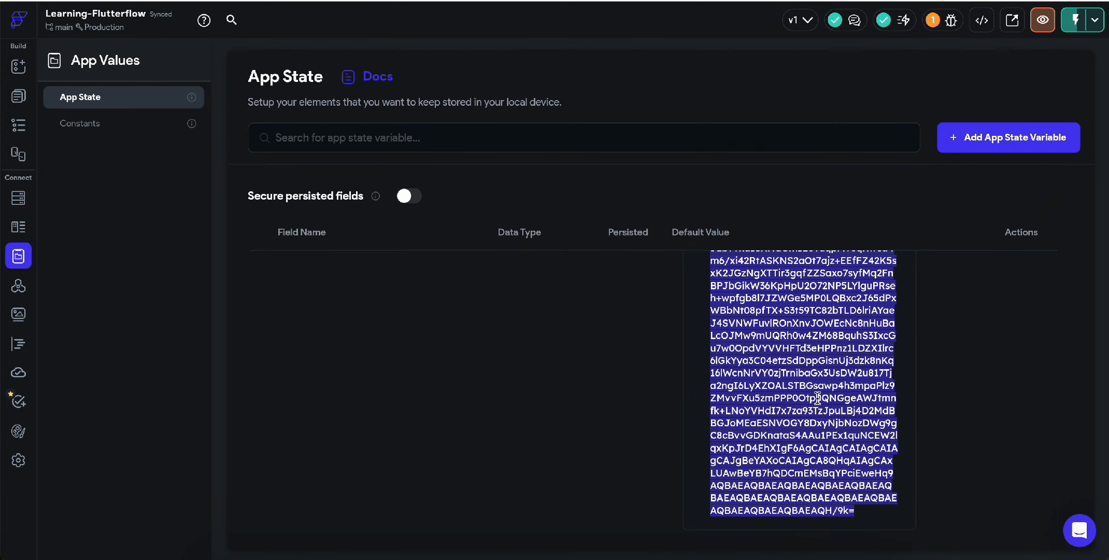
key(ctrl+v)
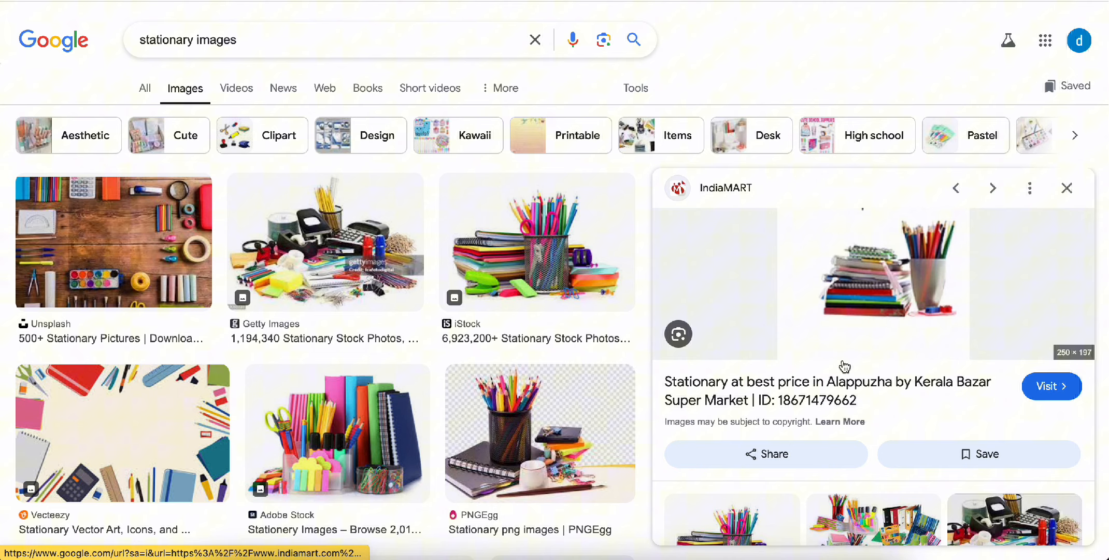
scroll(845, 394, down, 4)
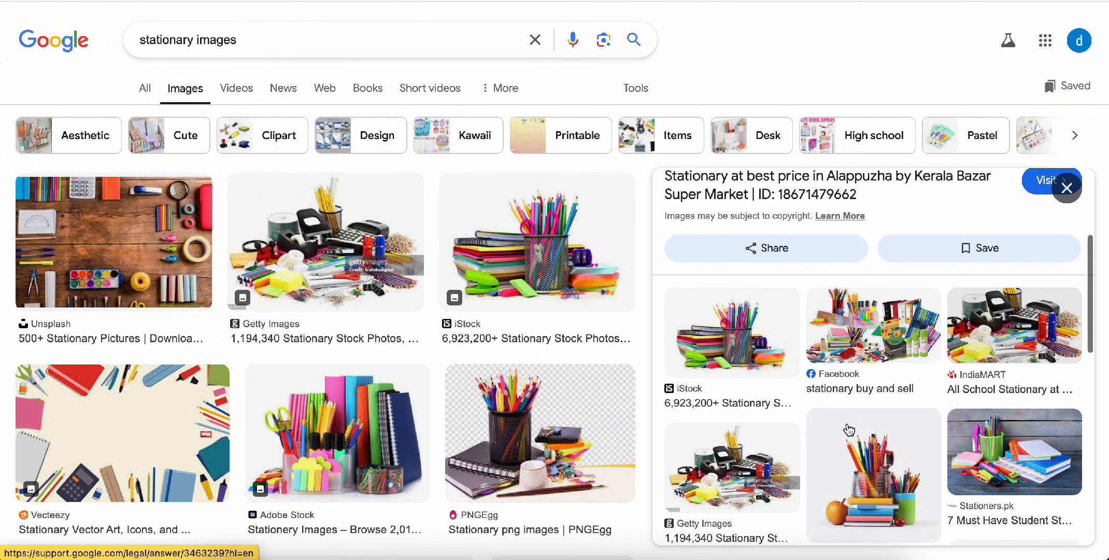
click(840, 322)
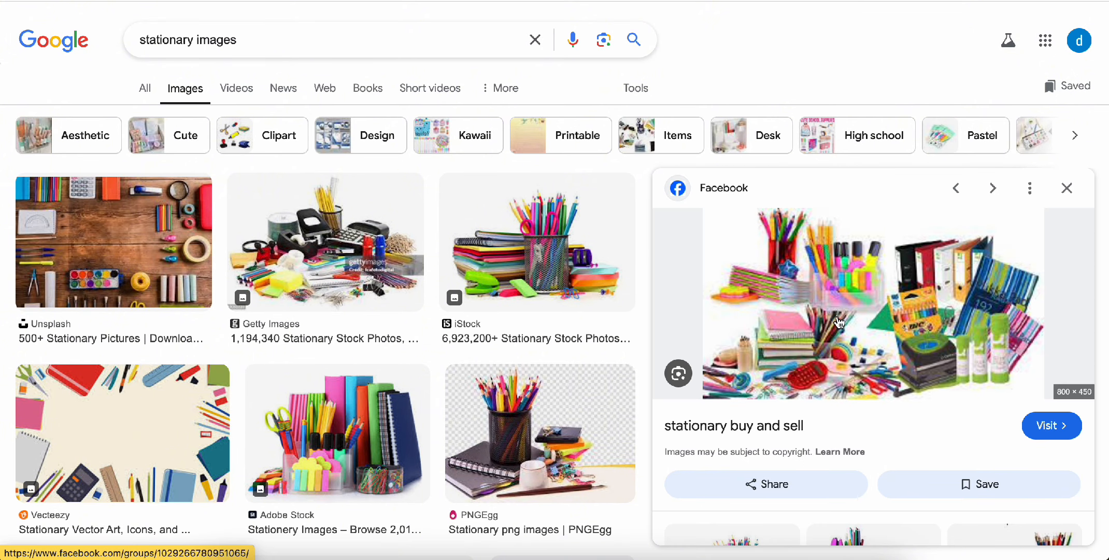
right_click(839, 322)
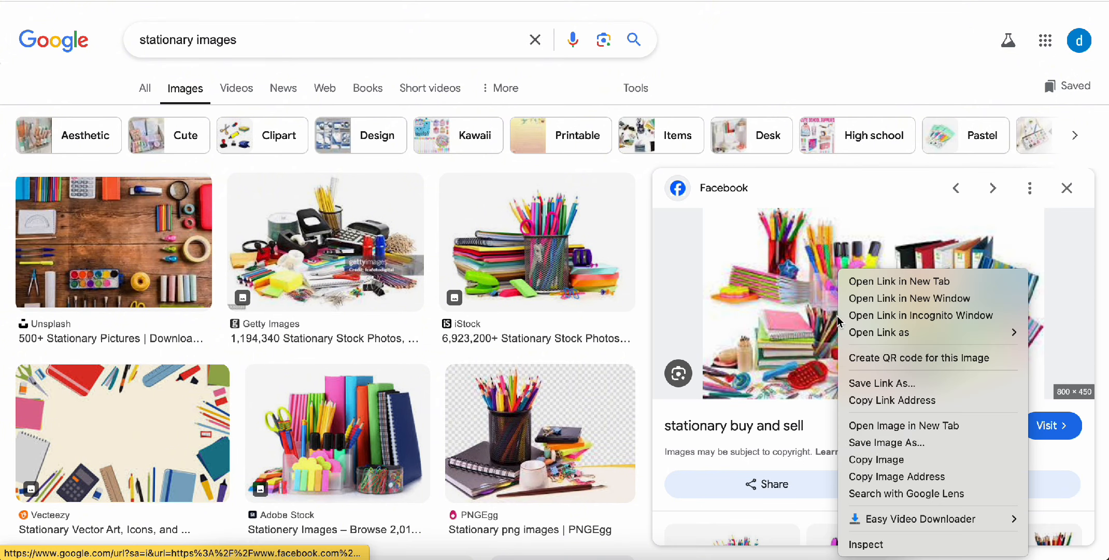
click(881, 476)
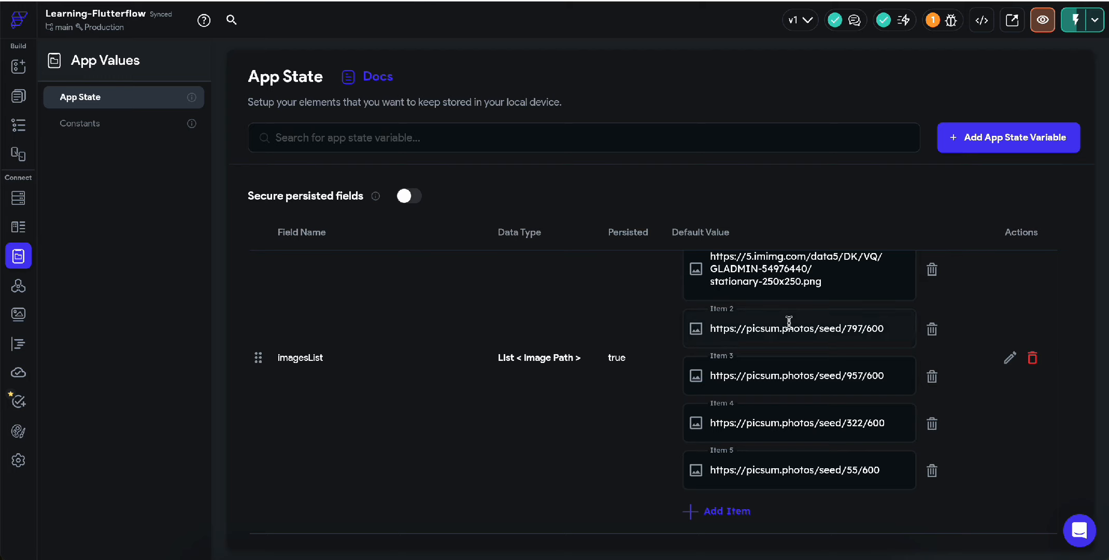
triple_click(789, 321)
key(ctrl+v)
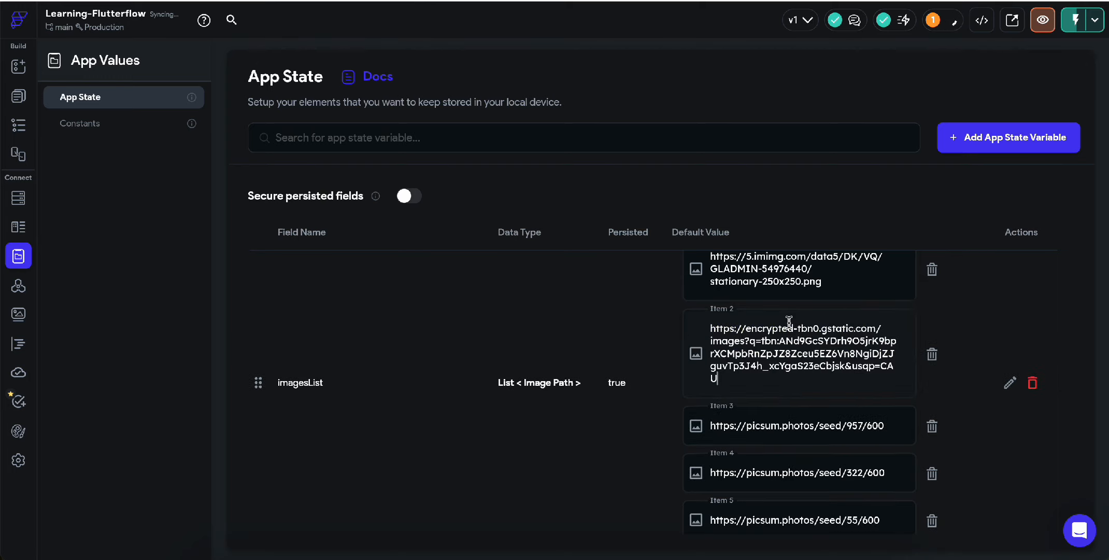
key(super+t)
key(super+v)
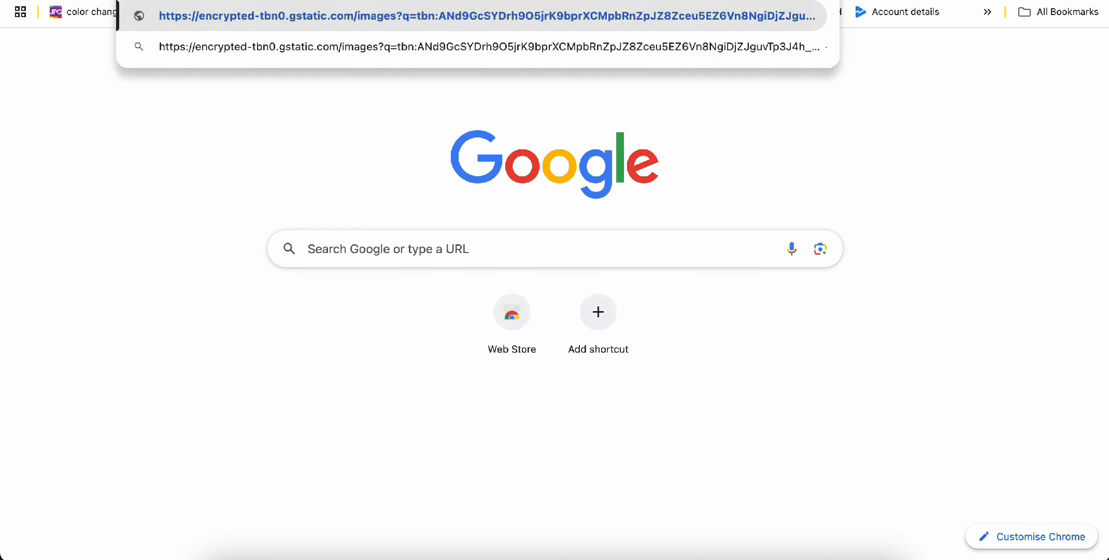
key(Return)
key(super+w)
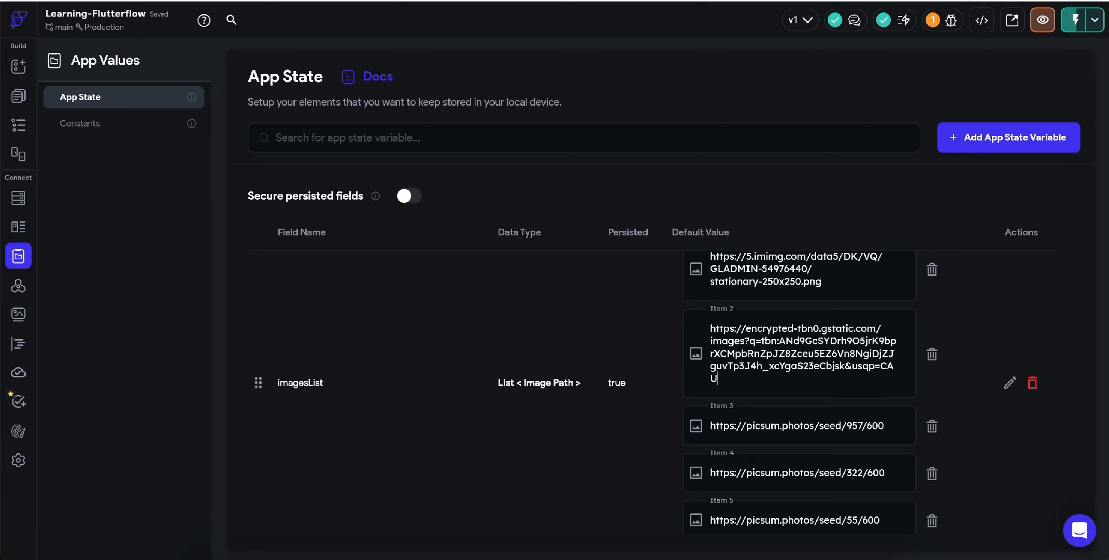
Step: Paste the Freepik stationery image address into imagesList Item 3 and verify it loads
key(ctrl+Tab)
scroll(851, 455, down, 6)
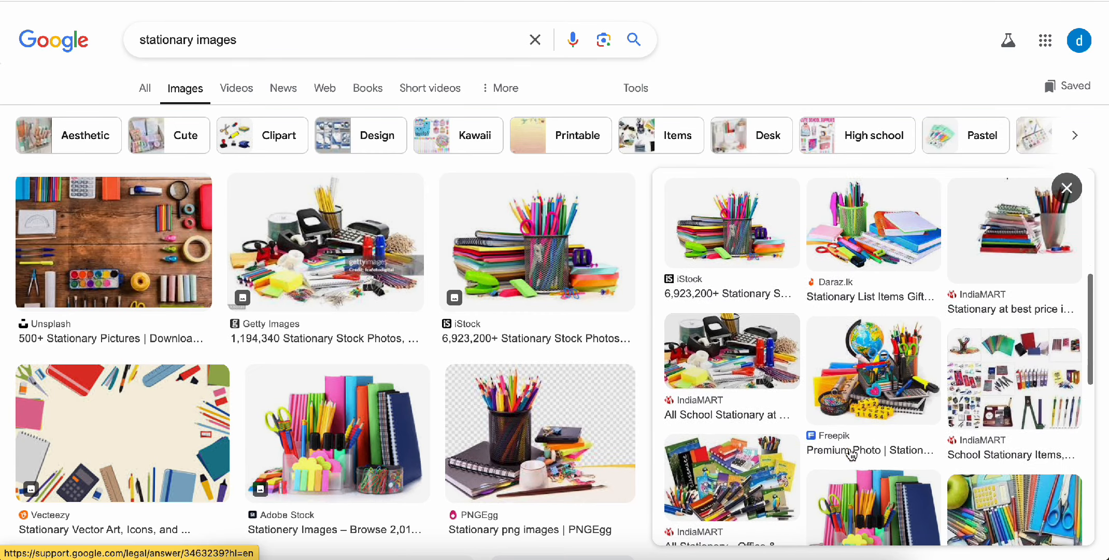
click(860, 329)
right_click(860, 269)
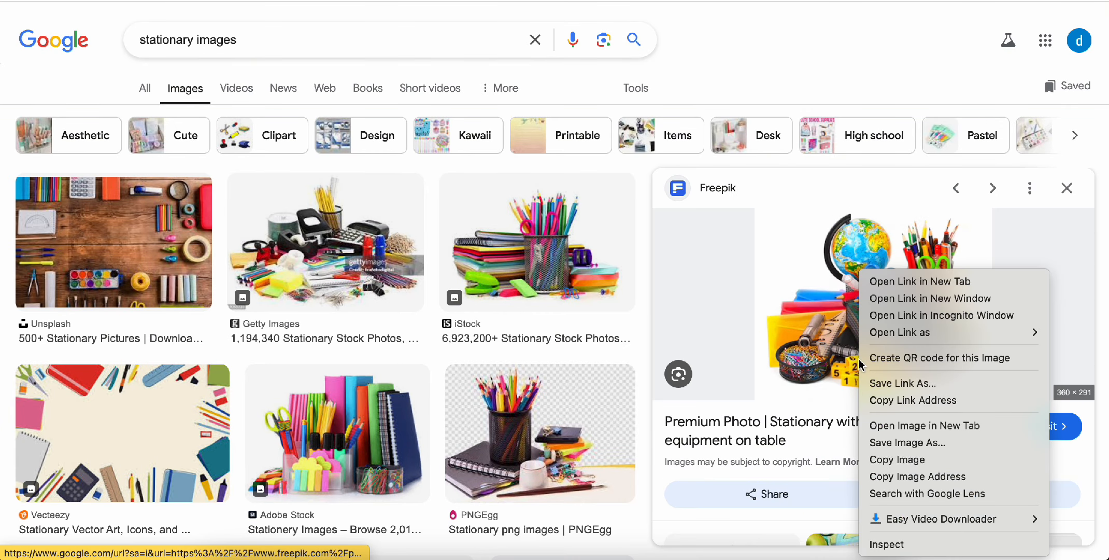
click(904, 477)
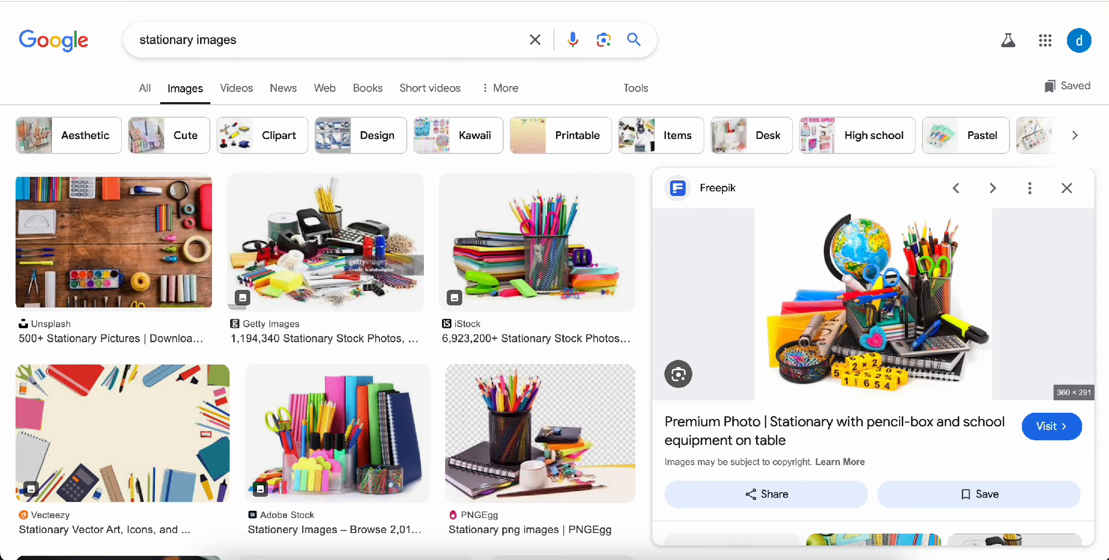
key(alt+Tab)
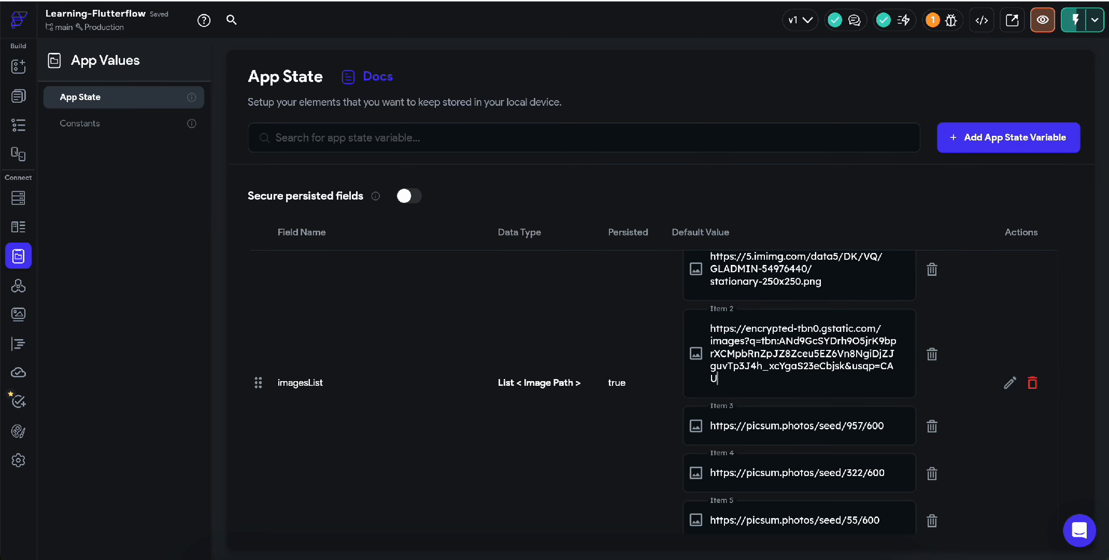
triple_click(753, 425)
key(ctrl+v)
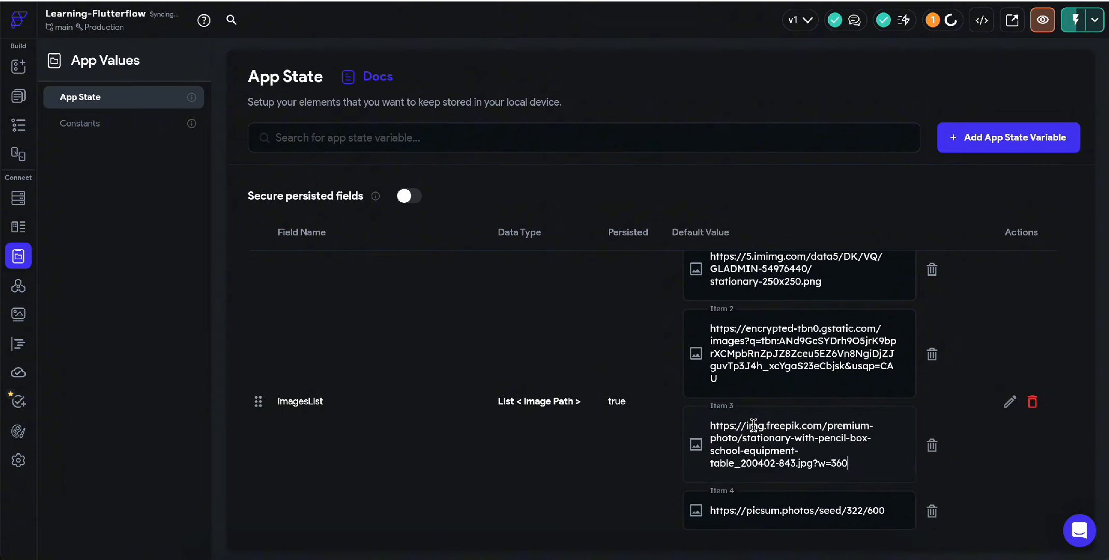
key(ctrl+t)
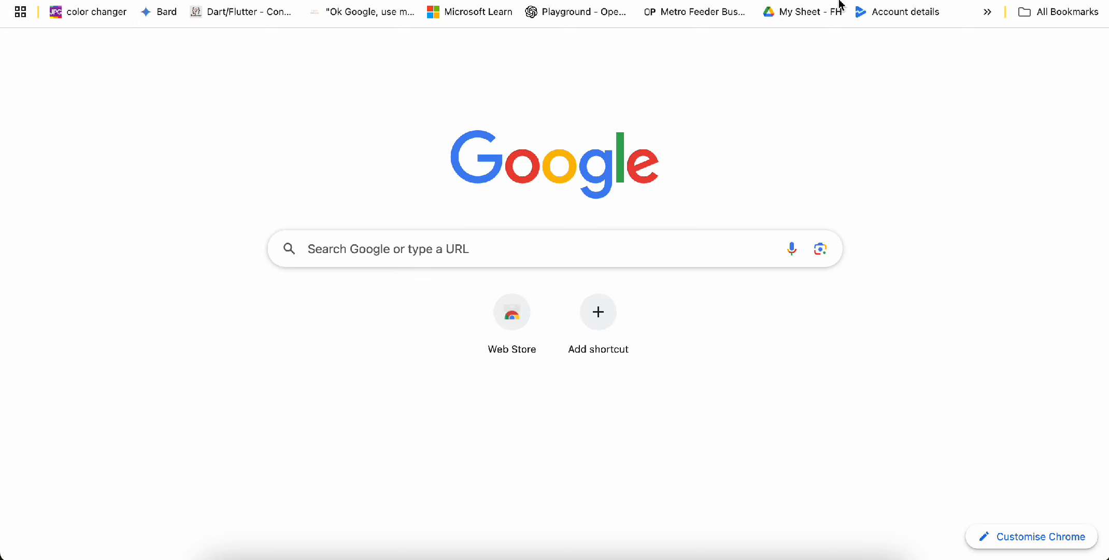
key(ctrl+v)
key(Return)
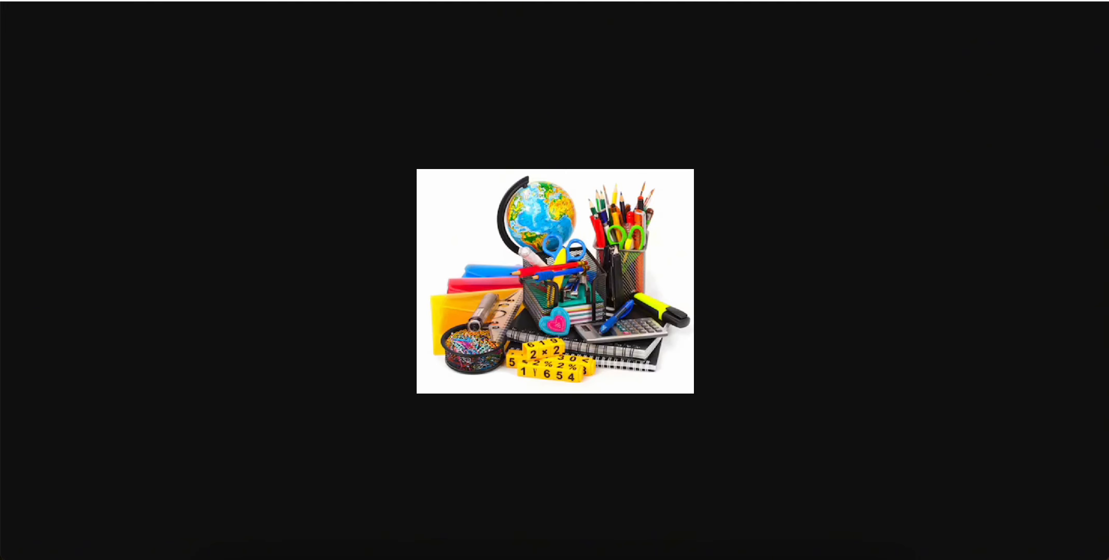
key(ctrl+w)
key(alt+Tab)
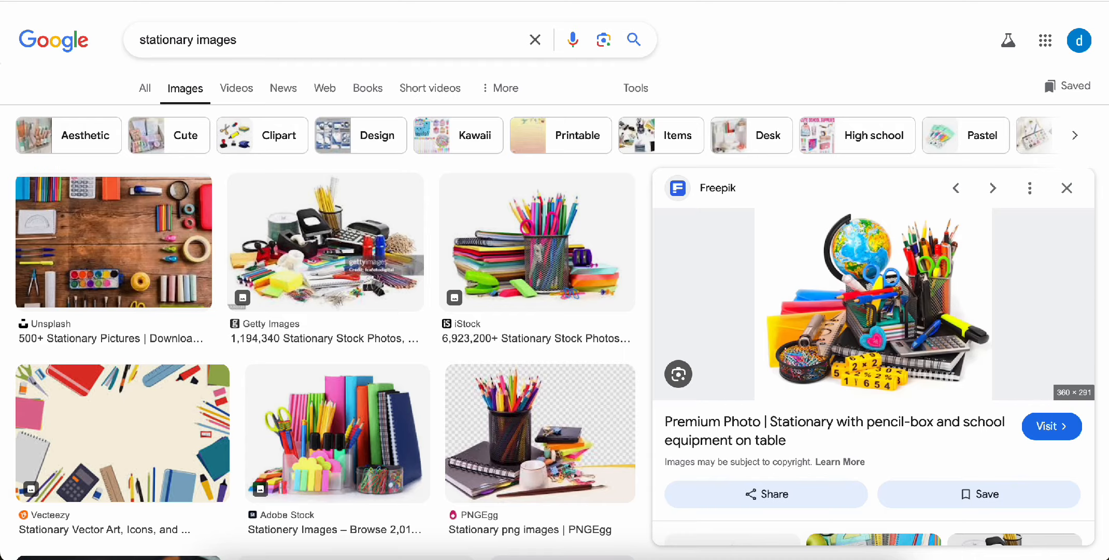
Step: Paste the Pexels stationery image address into Item 4 and verify it loads
scroll(373, 505, down, 7)
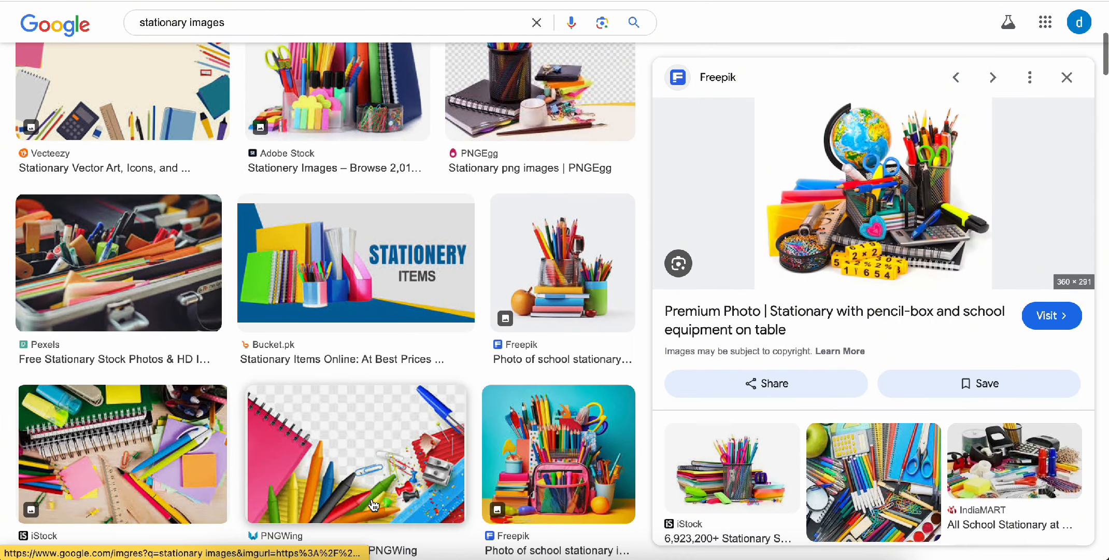
click(119, 295)
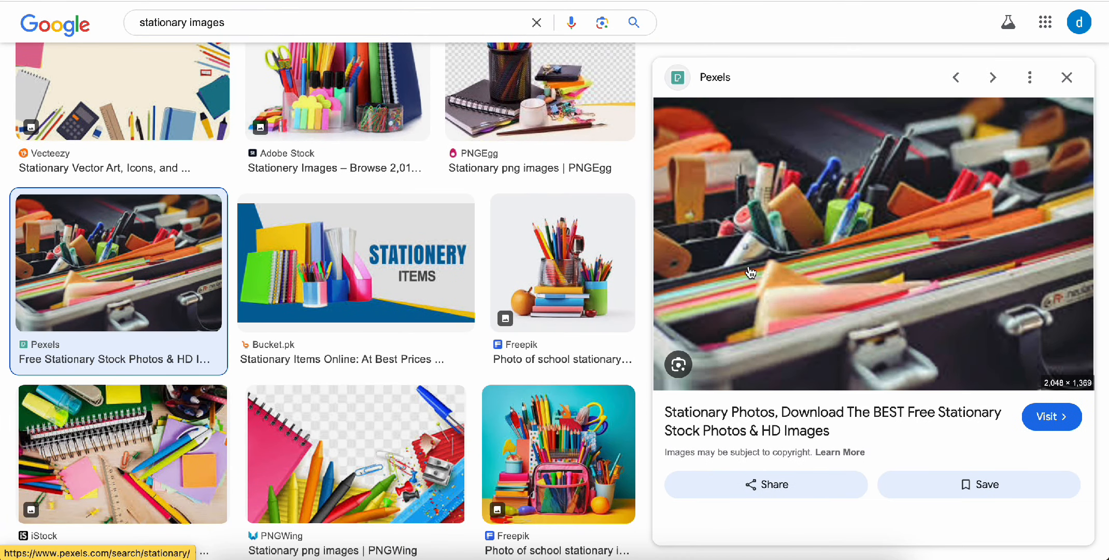
right_click(853, 253)
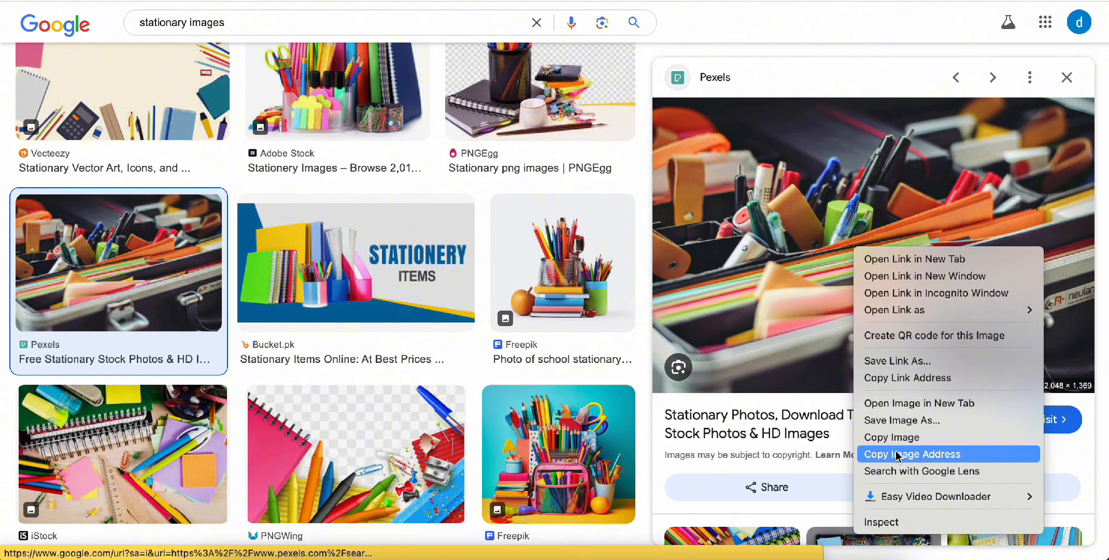
click(912, 454)
click(248, 1)
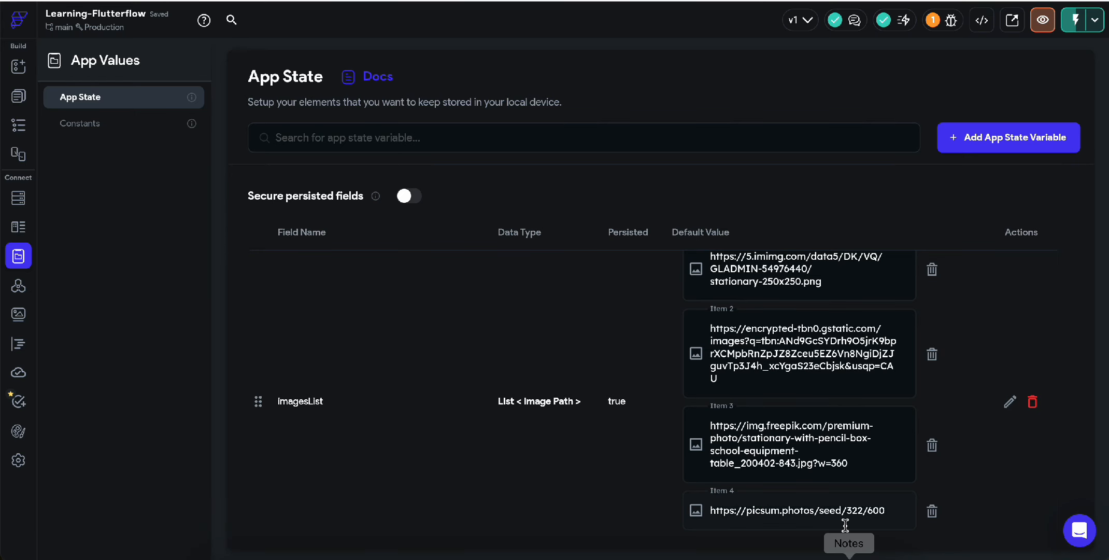
triple_click(821, 506)
key(ctrl+v)
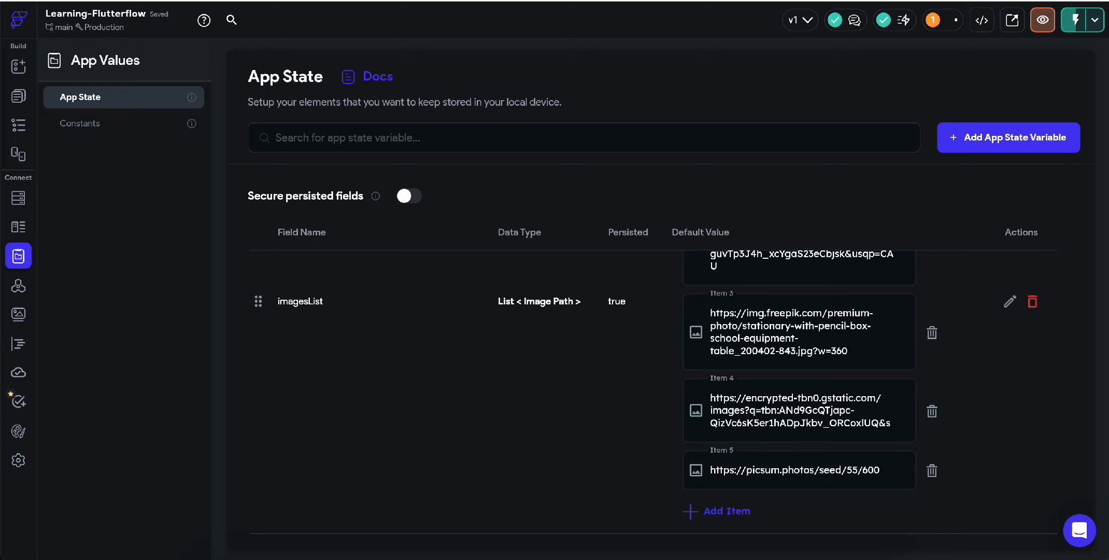
click(985, 1)
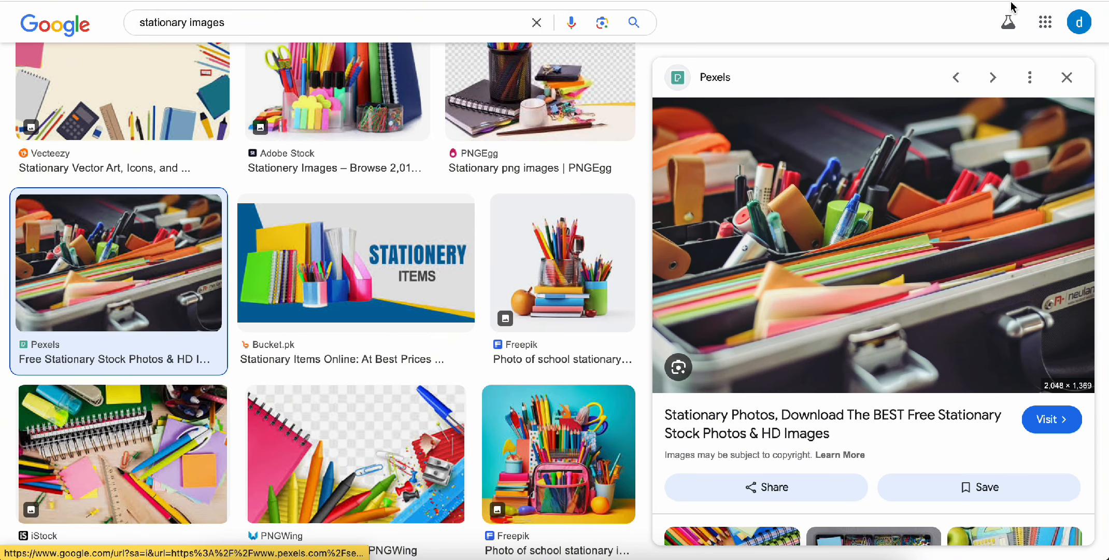
key(super+t)
key(super+v)
key(Return)
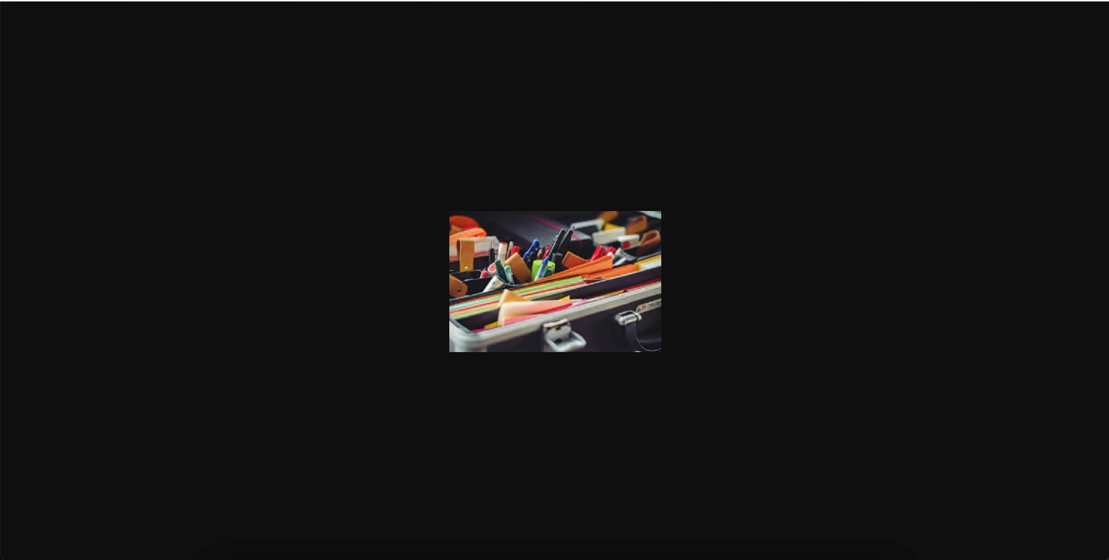
key(super+w)
Step: Copy the Getty Images office supplies tray image address, verify it, and paste it into Item 5
scroll(871, 401, down, 5)
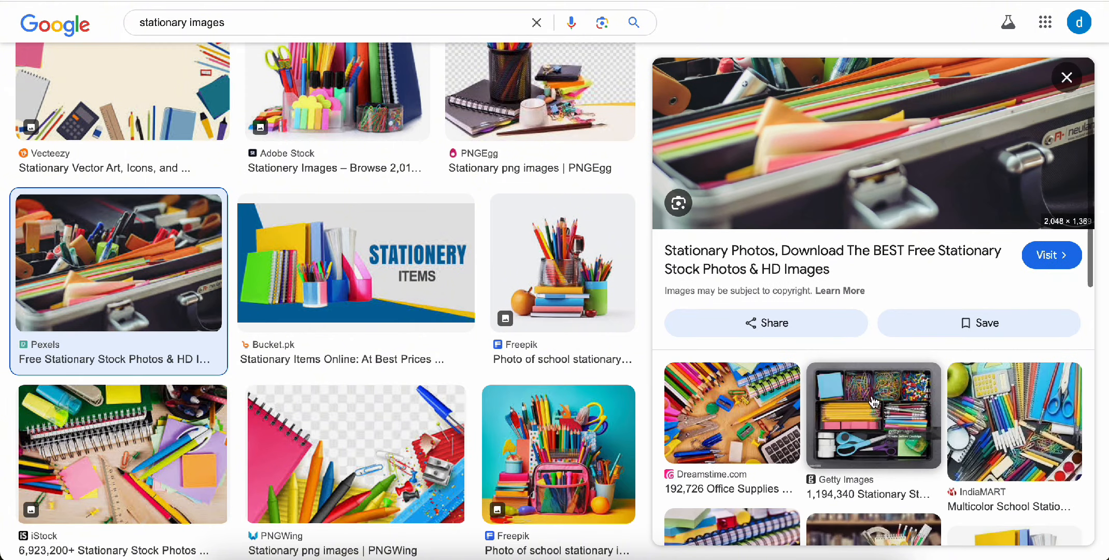
click(866, 337)
right_click(864, 255)
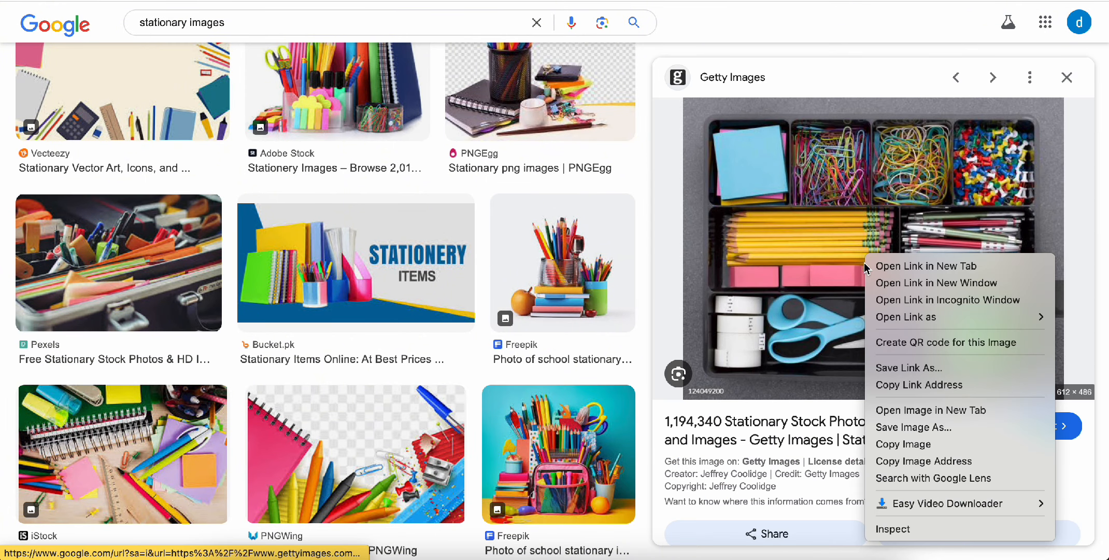
click(873, 460)
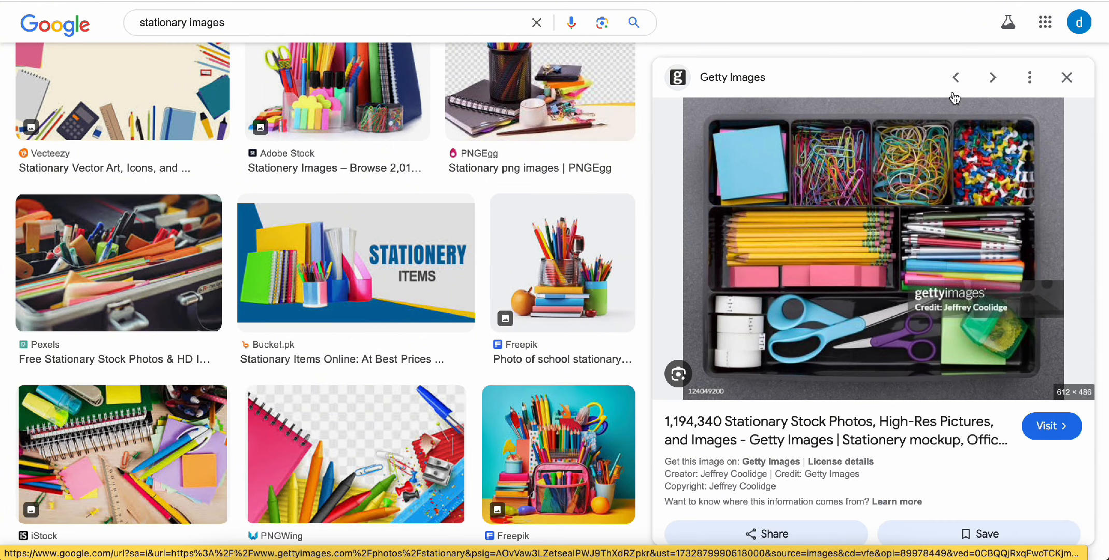
key(super+t)
key(super+v)
key(Return)
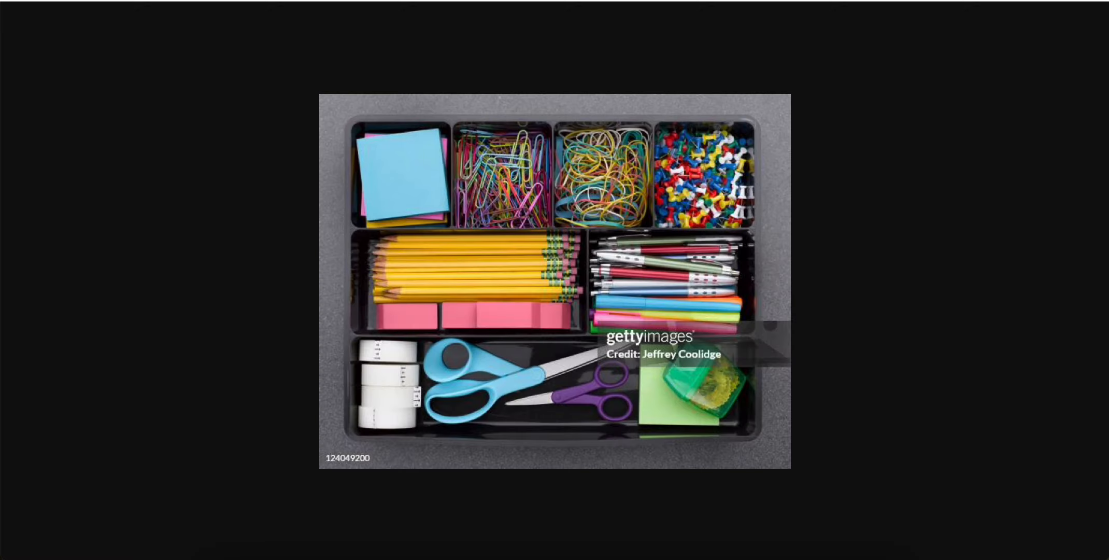
key(ctrl+Tab)
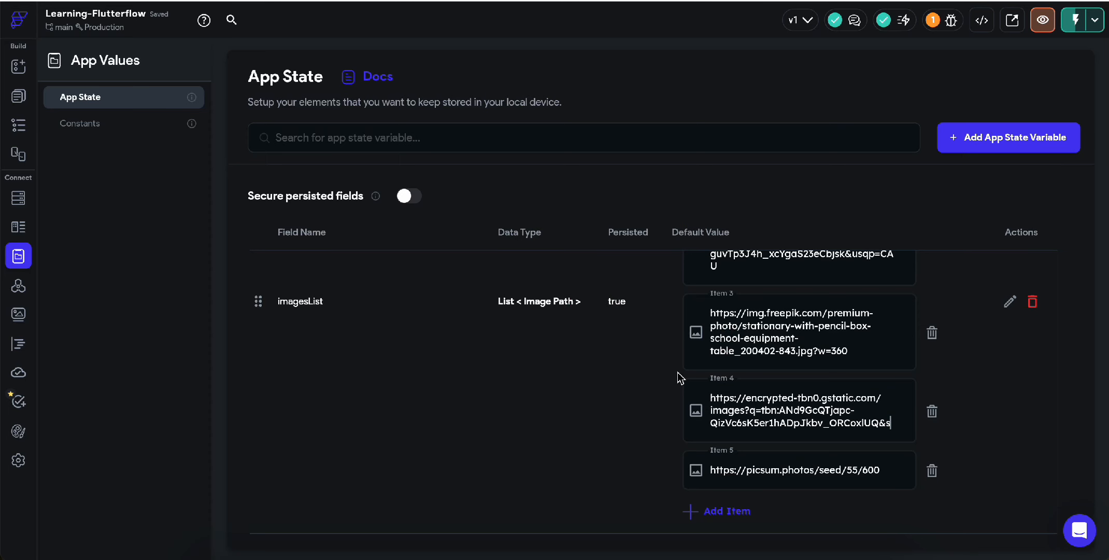
triple_click(750, 468)
key(super+v)
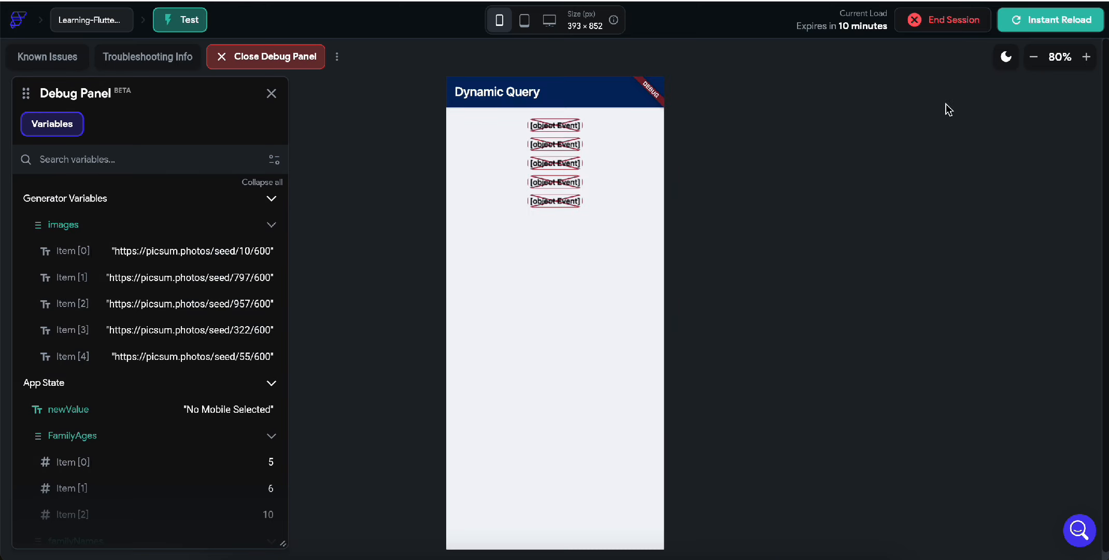
Step: Reload the test session and scroll through the five stacked stationery images
click(1029, 23)
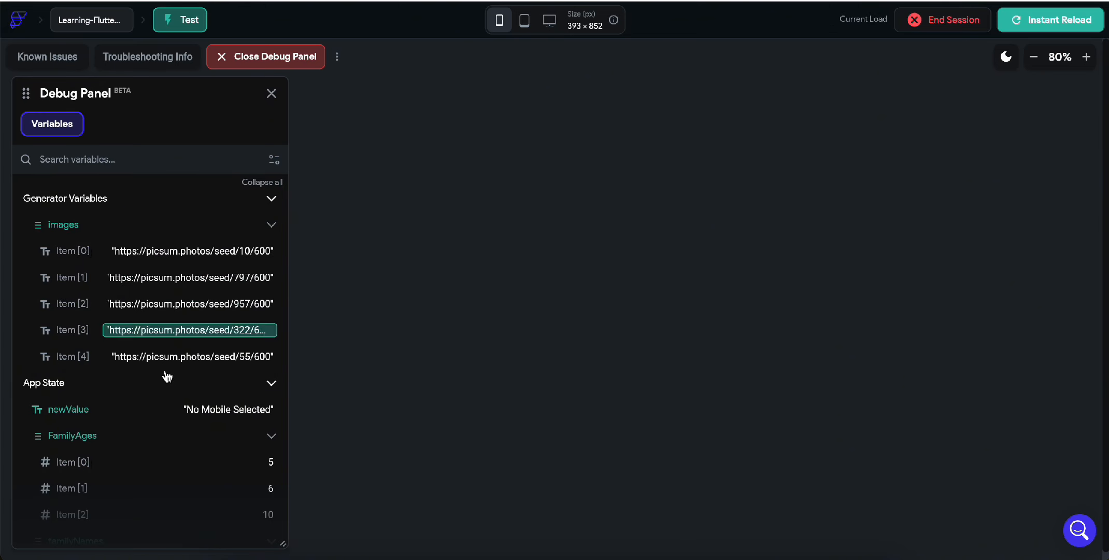
scroll(145, 394, down, 5)
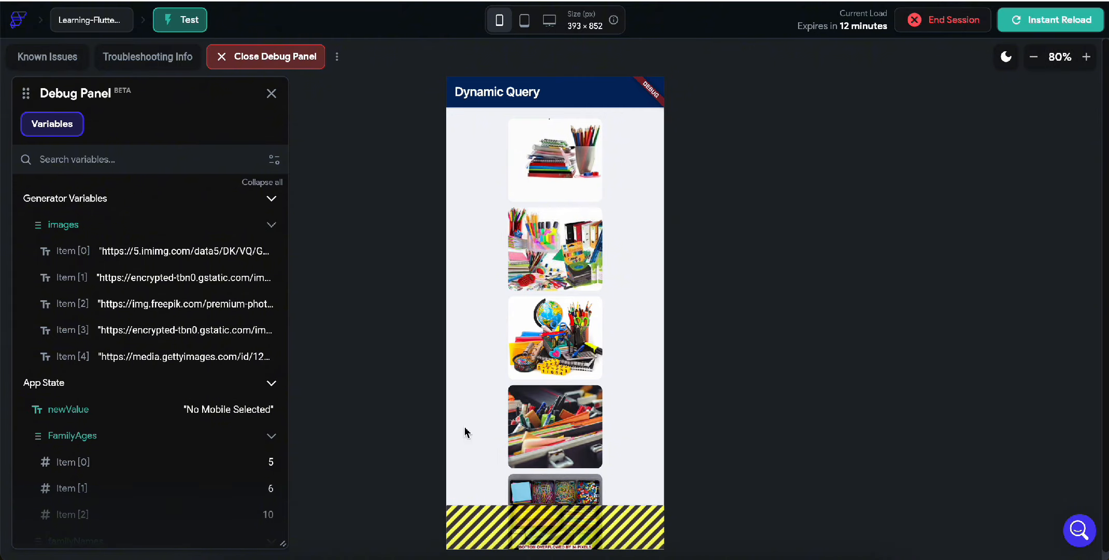
Step: Make the dynamicQuery image Column scrollable, then start a test session and reload it
click(342, 1)
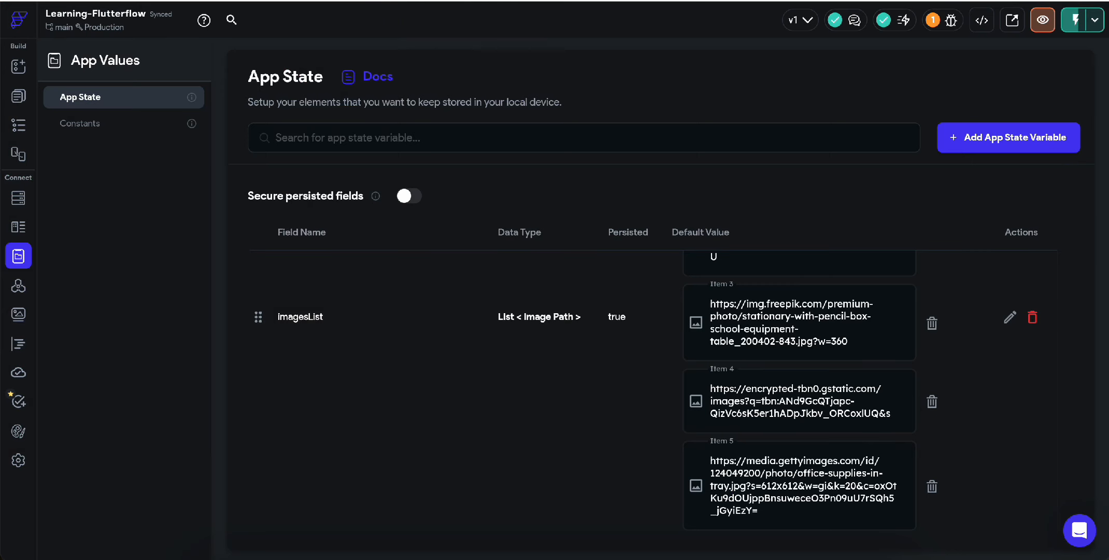
click(18, 95)
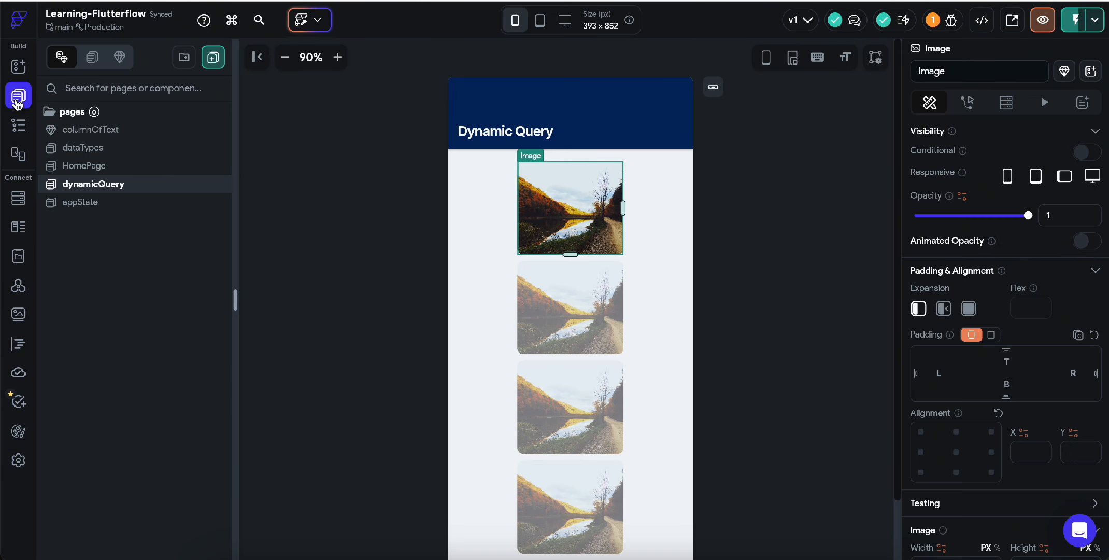
click(466, 271)
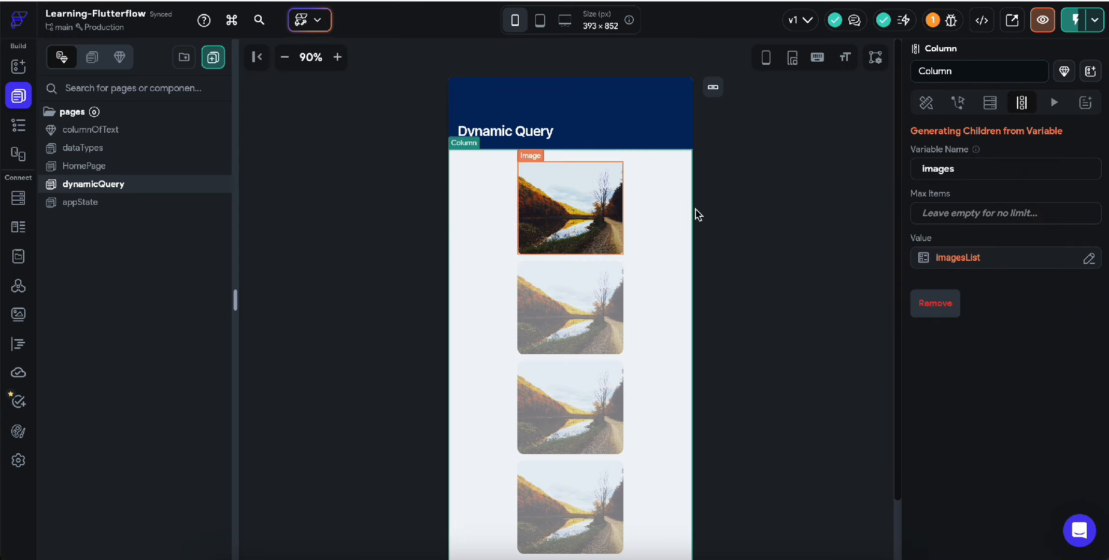
click(927, 103)
scroll(969, 353, down, 3)
scroll(969, 352, down, 3)
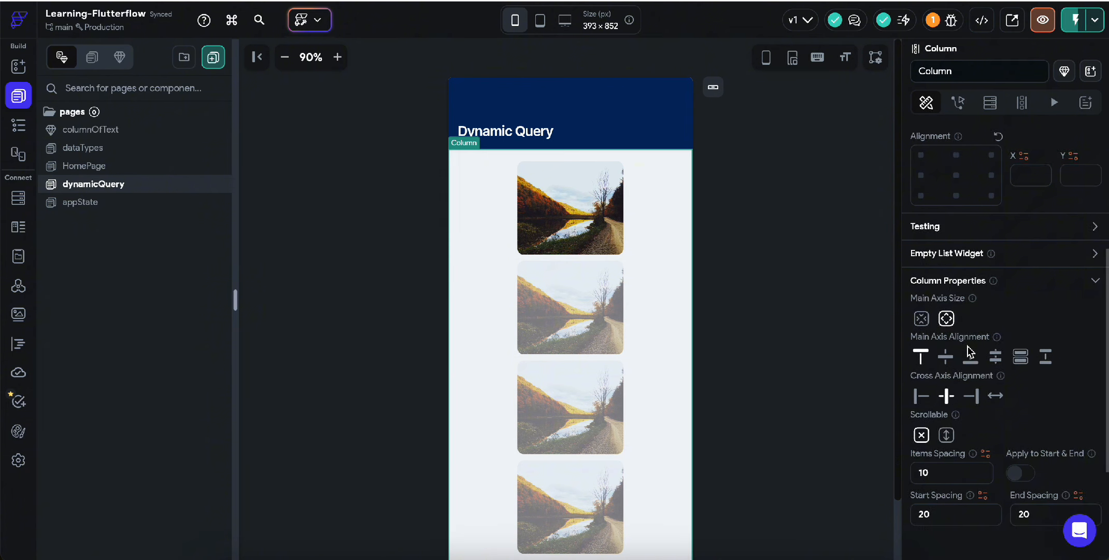
click(946, 360)
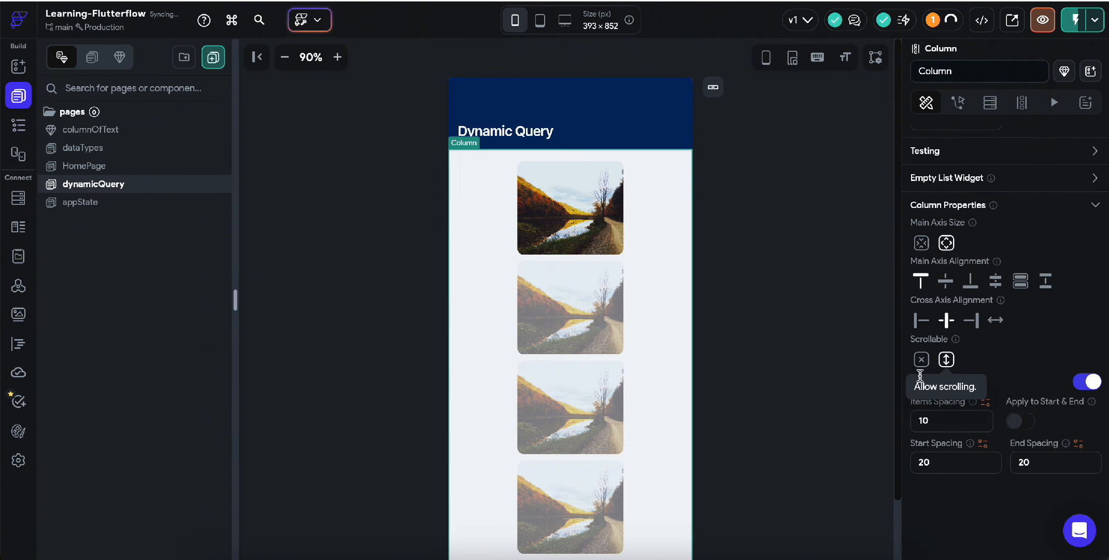
click(312, 32)
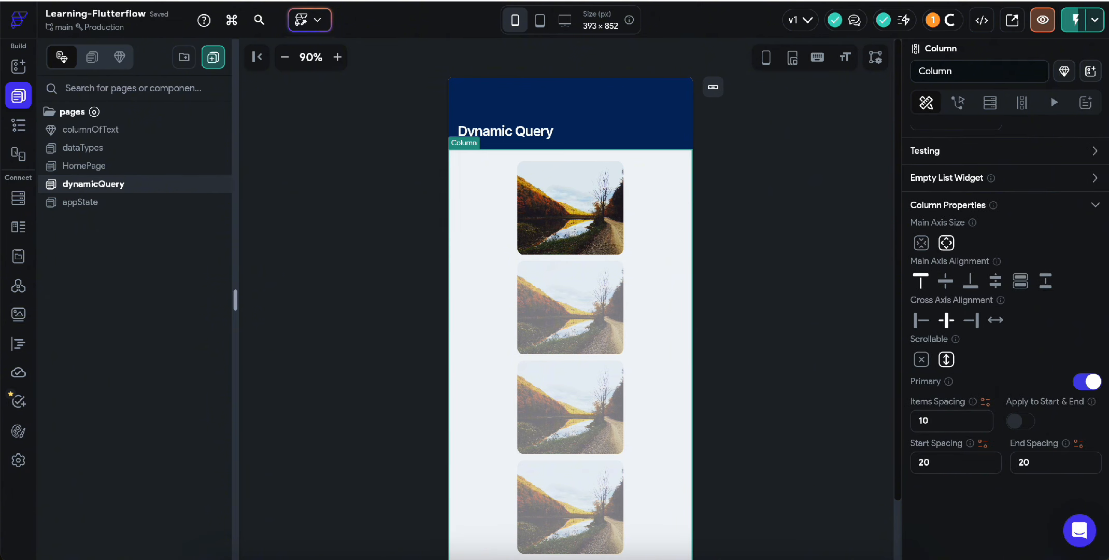
click(1008, 23)
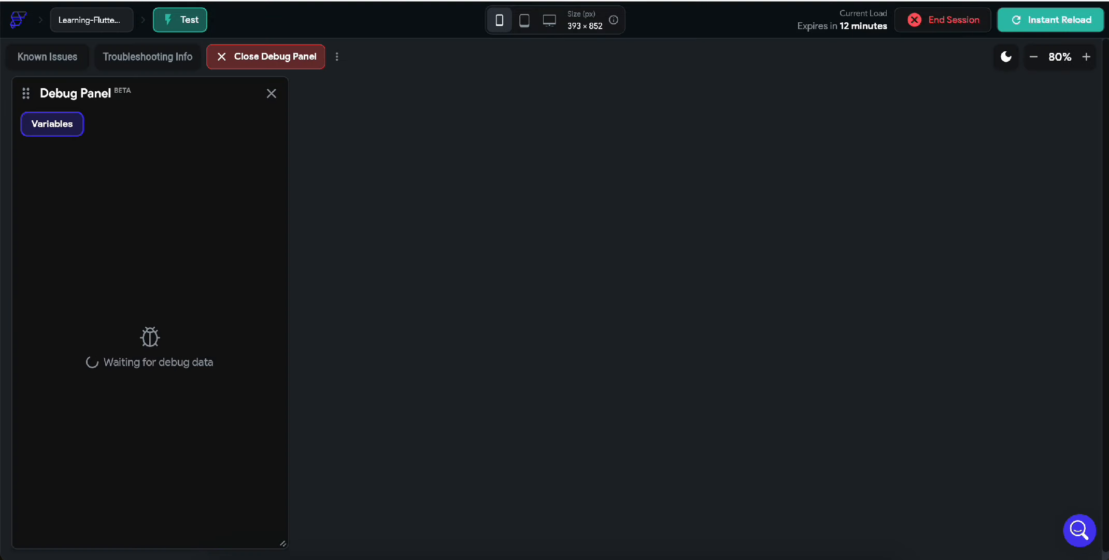
Step: View the test run, swipe through the five stacked images, and return to the editor
click(332, 1)
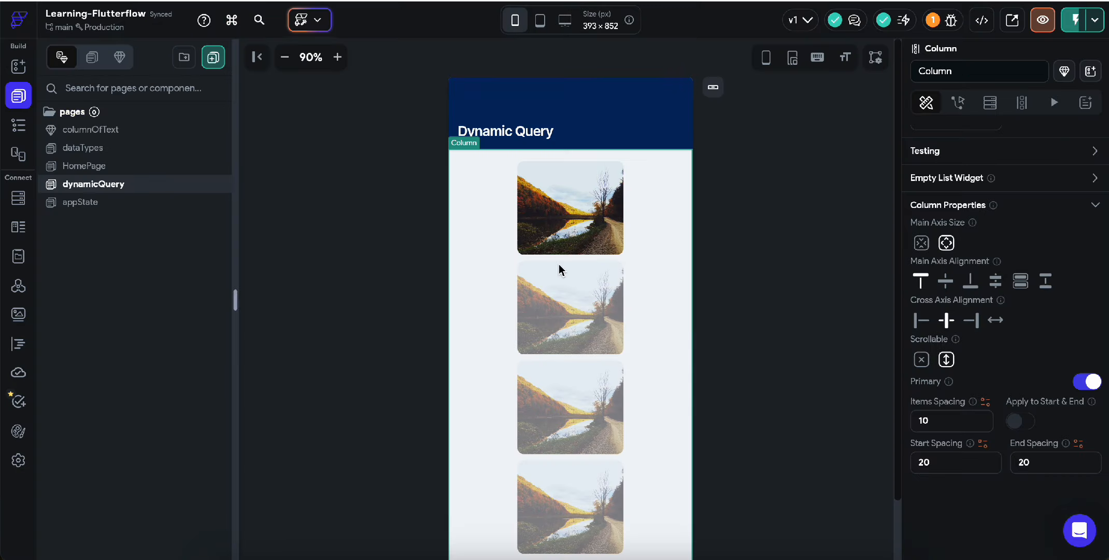
key(ctrl+Tab)
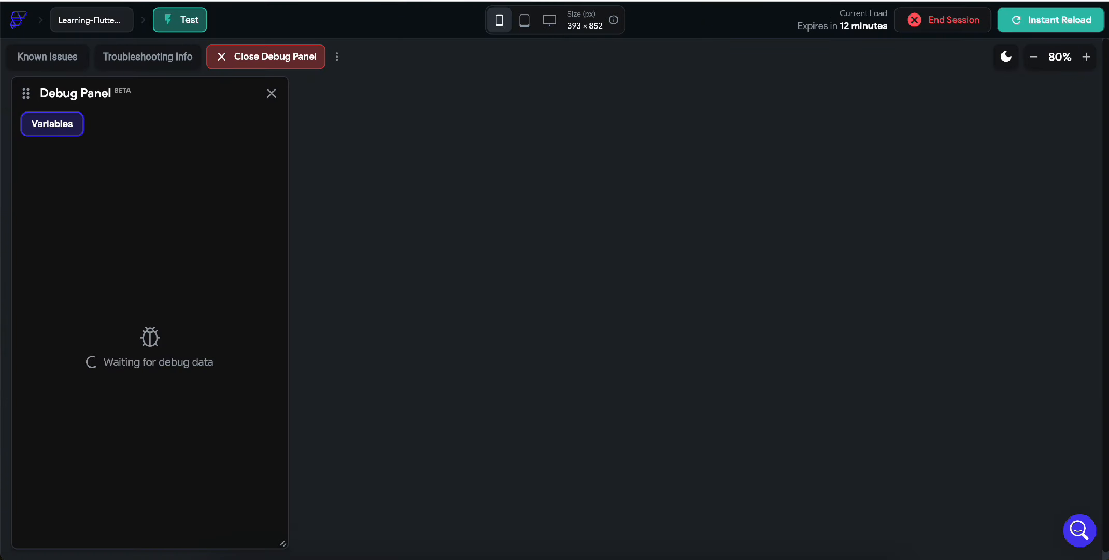
key(ctrl+Tab)
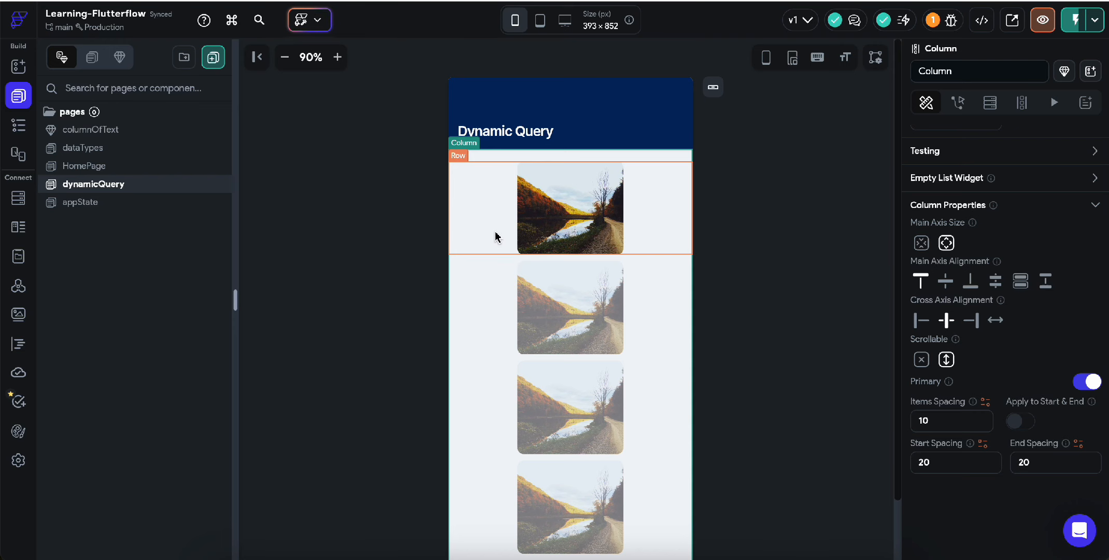
key(ctrl+Tab)
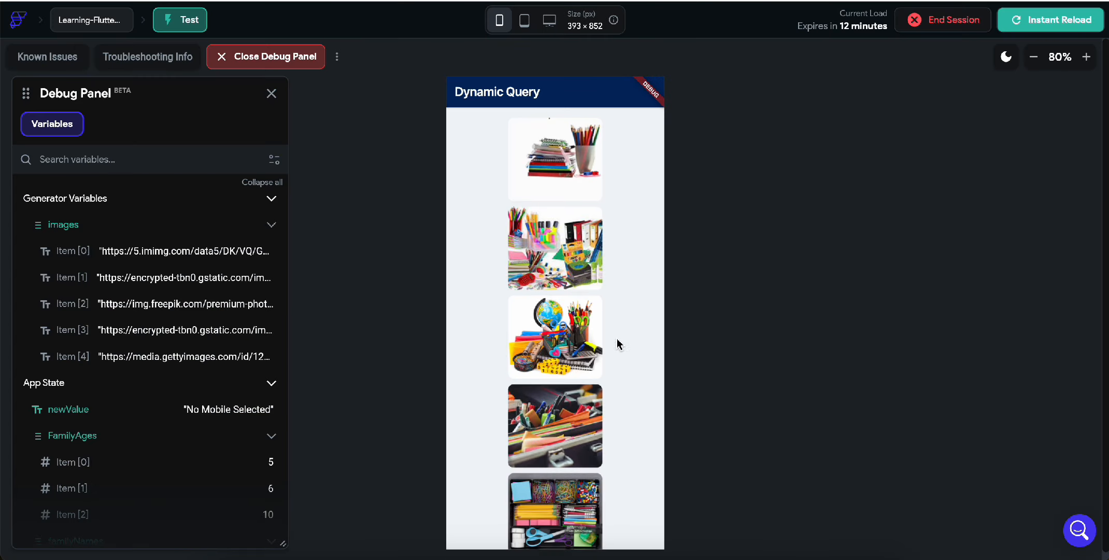
drag(616, 339, 566, 243)
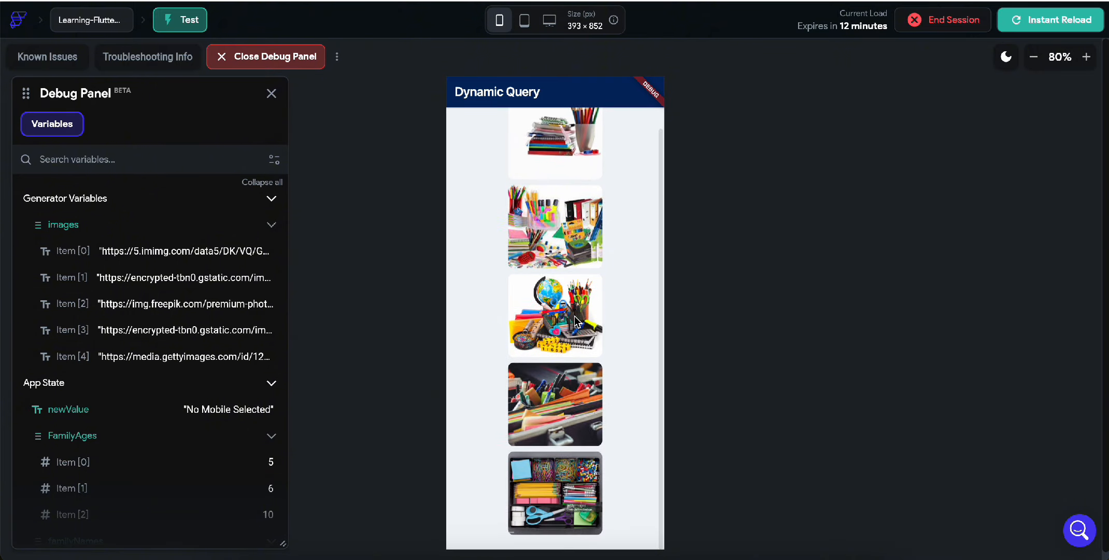
drag(564, 207, 560, 280)
key(ctrl+Tab)
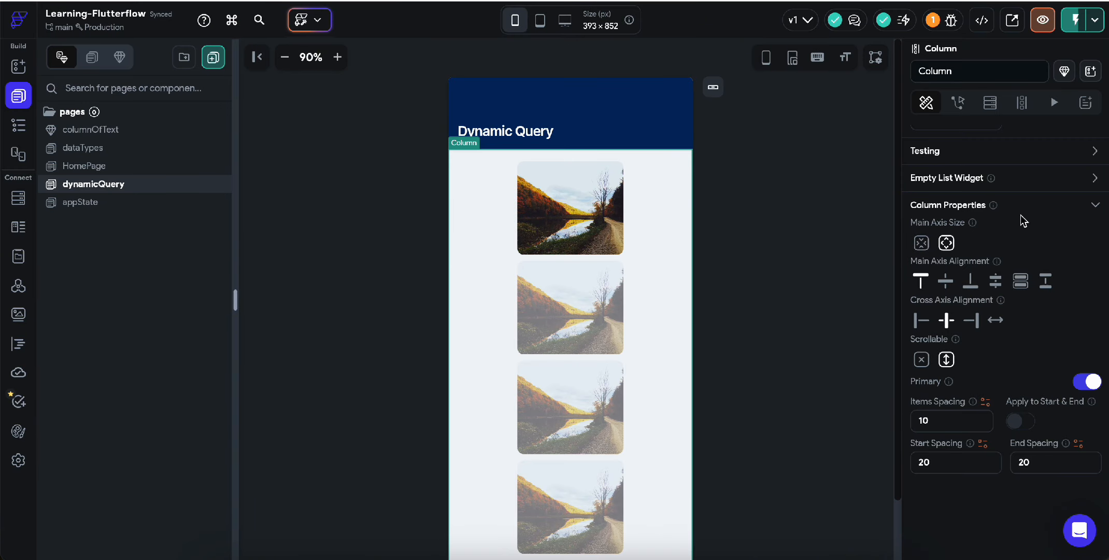
Step: Remove the Column's generated children and select the image inside the Row
click(1021, 102)
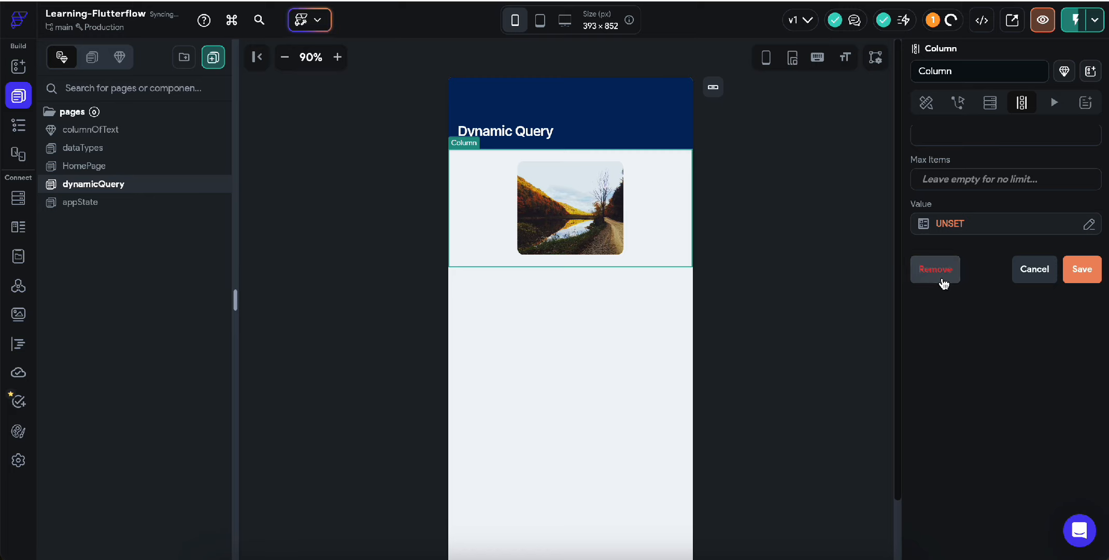
click(483, 228)
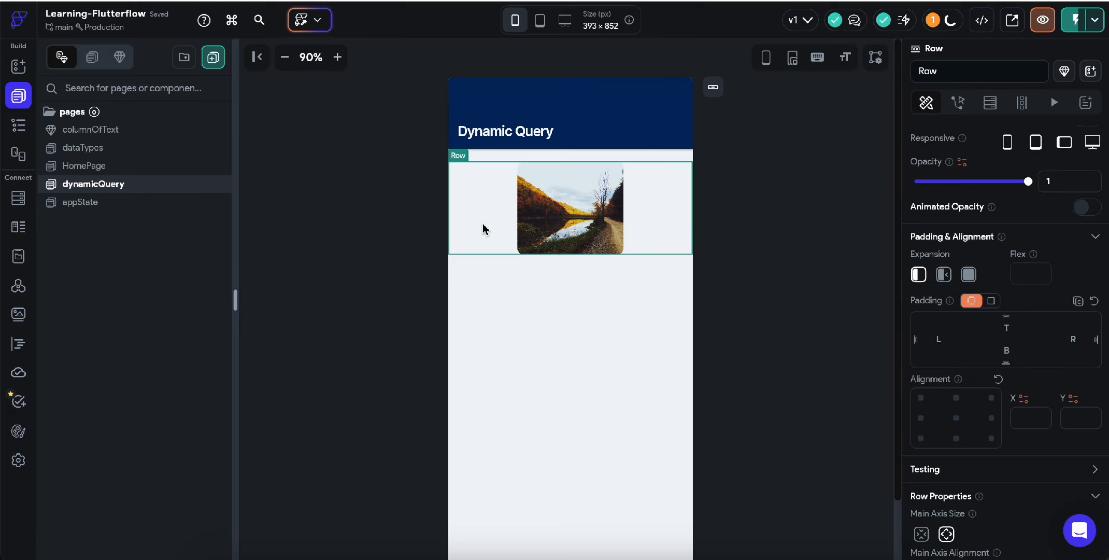
click(614, 207)
scroll(1002, 431, down, 3)
Step: Resize the image to width 100 and height 100
click(927, 403)
key(BackSpace)
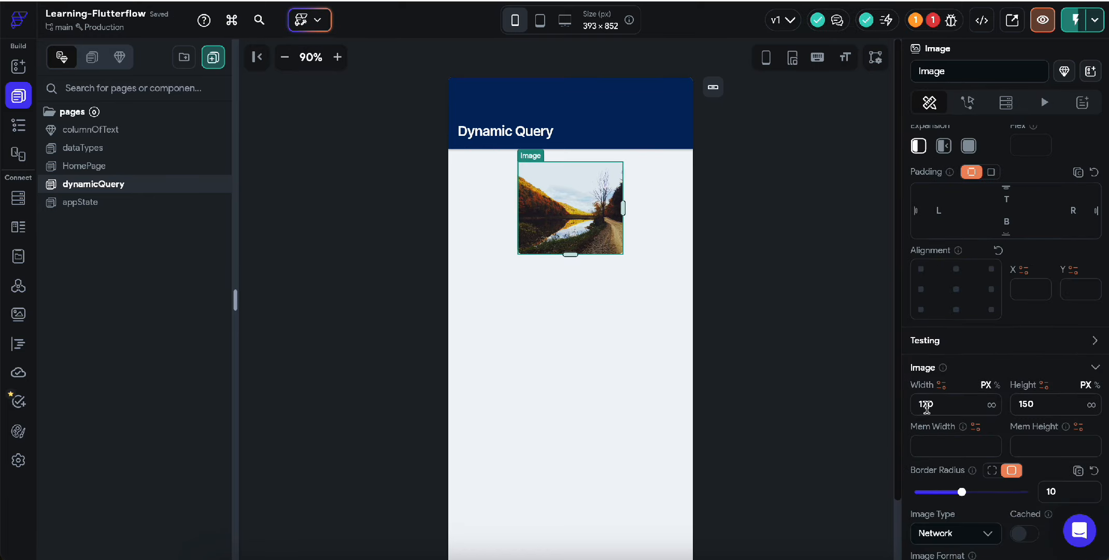
text(2)
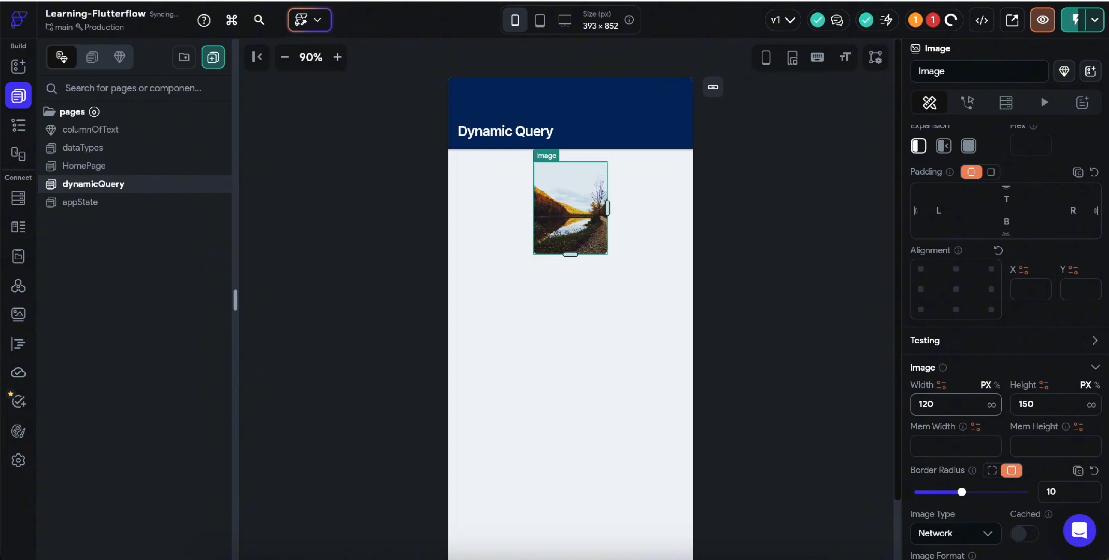
key(BackSpace)
text(0)
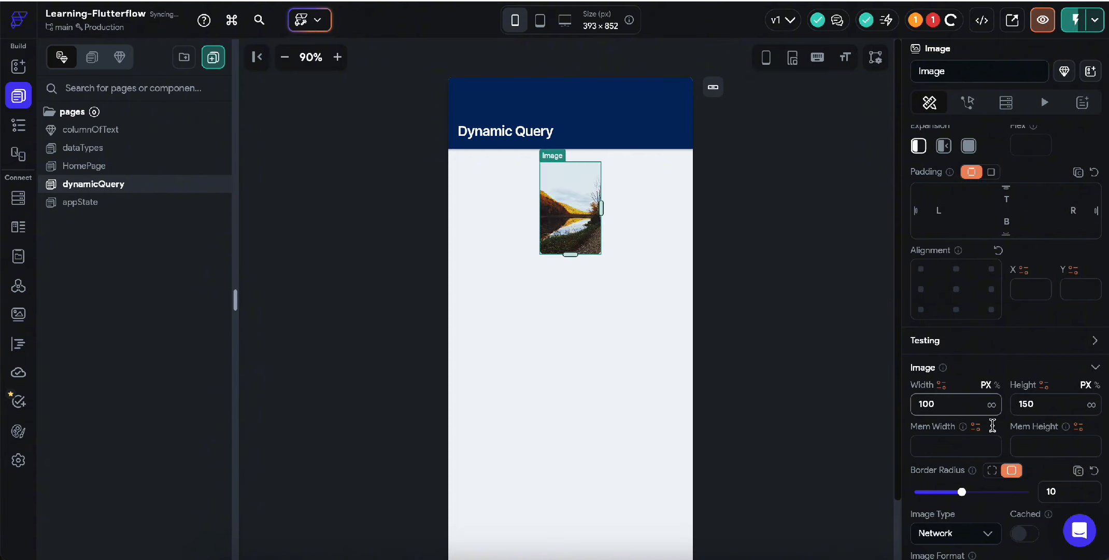
click(1028, 403)
key(BackSpace)
text(0)
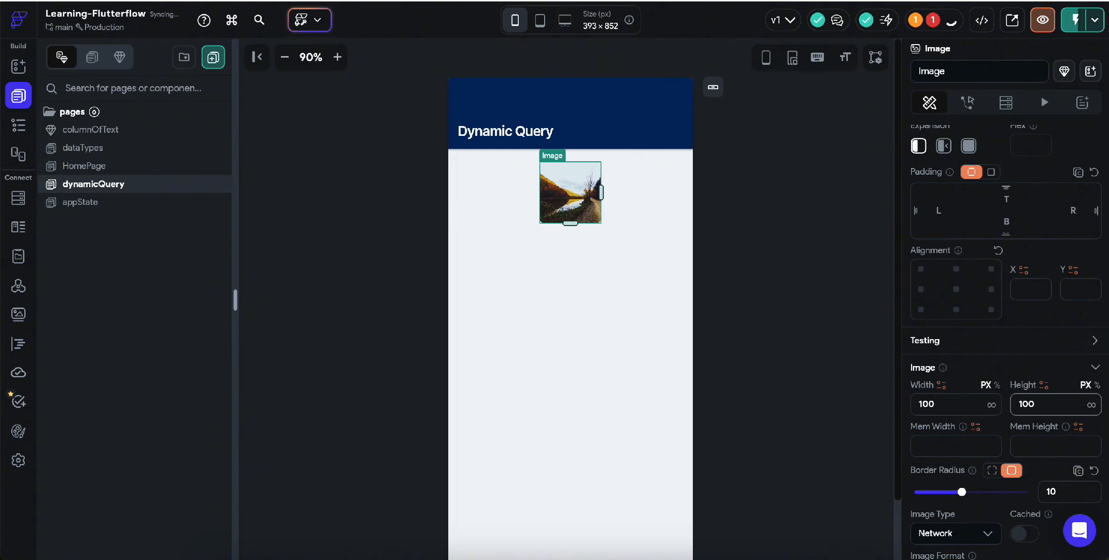
click(622, 183)
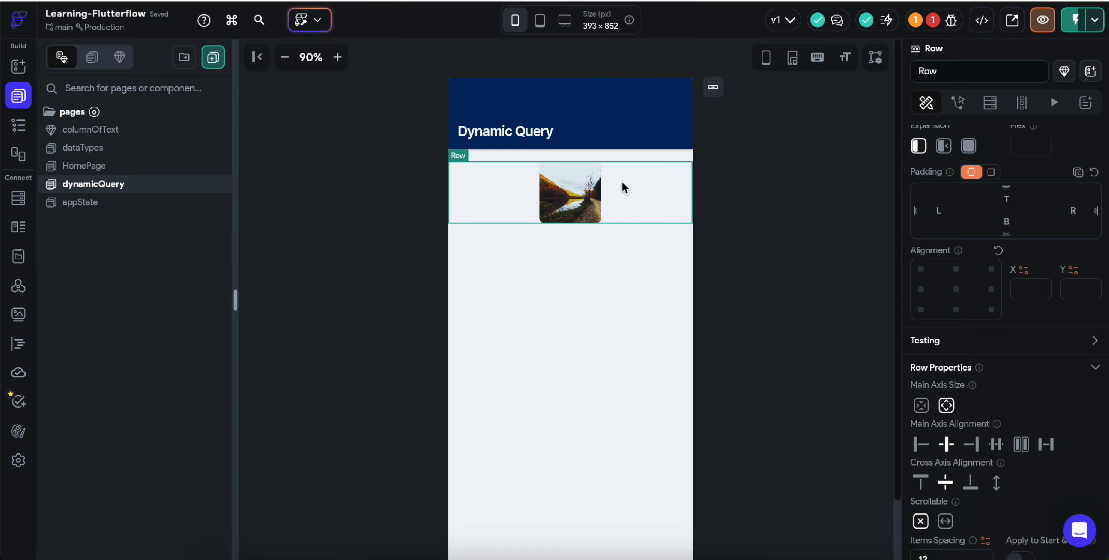
Step: Generate the Row's children from the imagesList app state, naming the variable images
click(1021, 102)
click(960, 224)
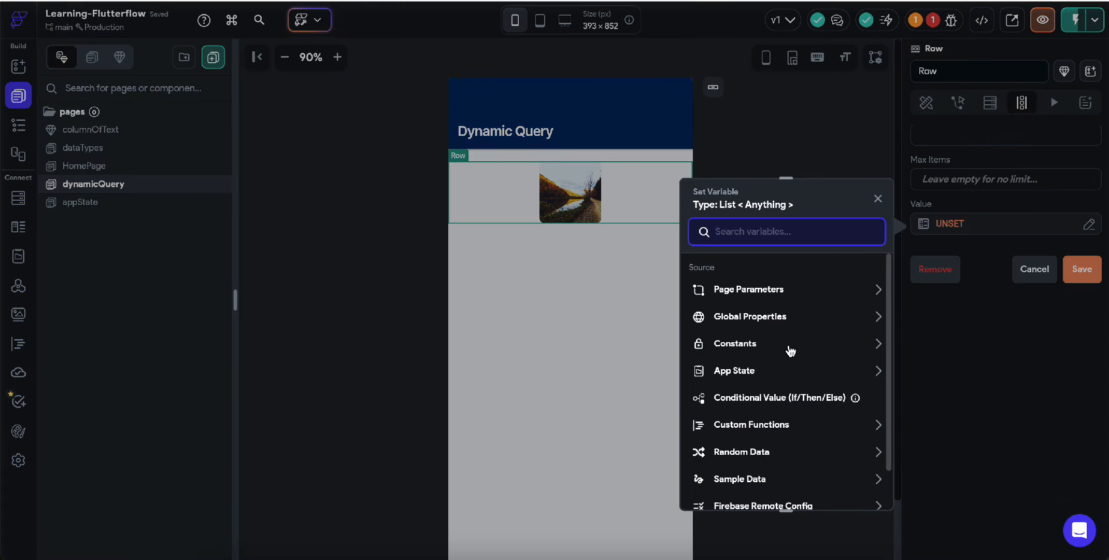
click(755, 371)
scroll(765, 398, down, 2)
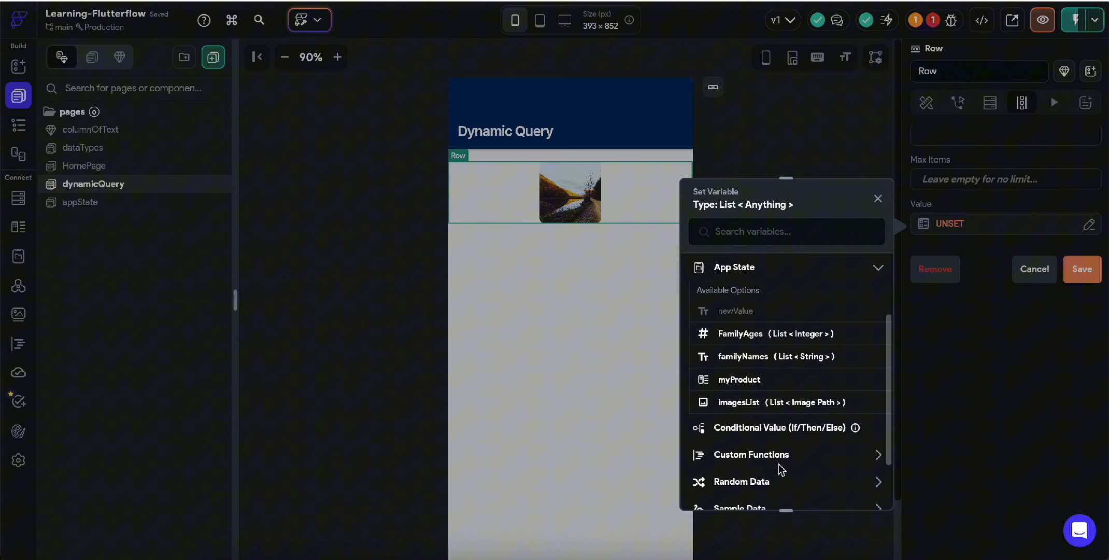
click(766, 398)
click(851, 487)
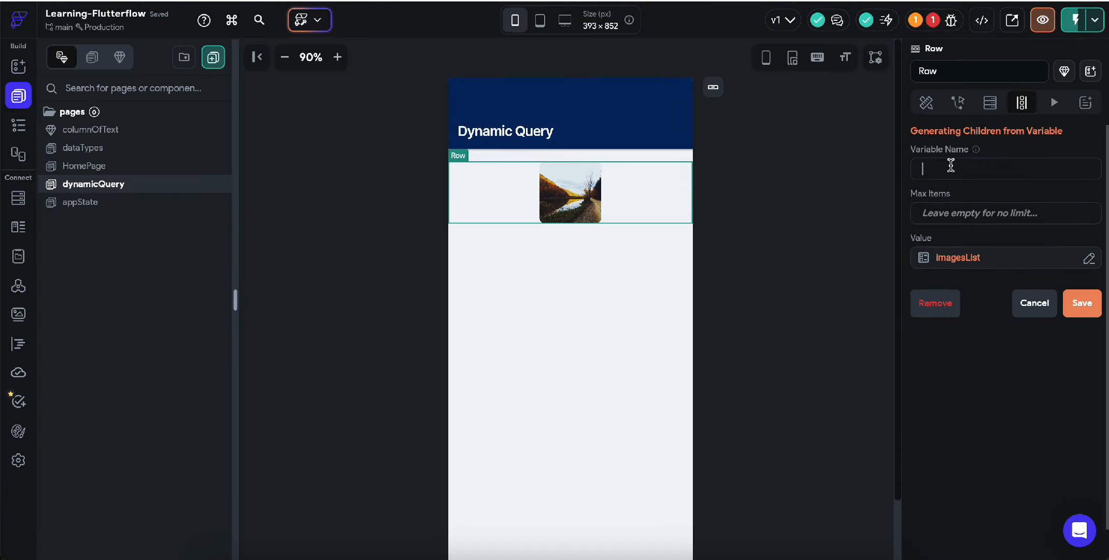
text(images)
click(1083, 302)
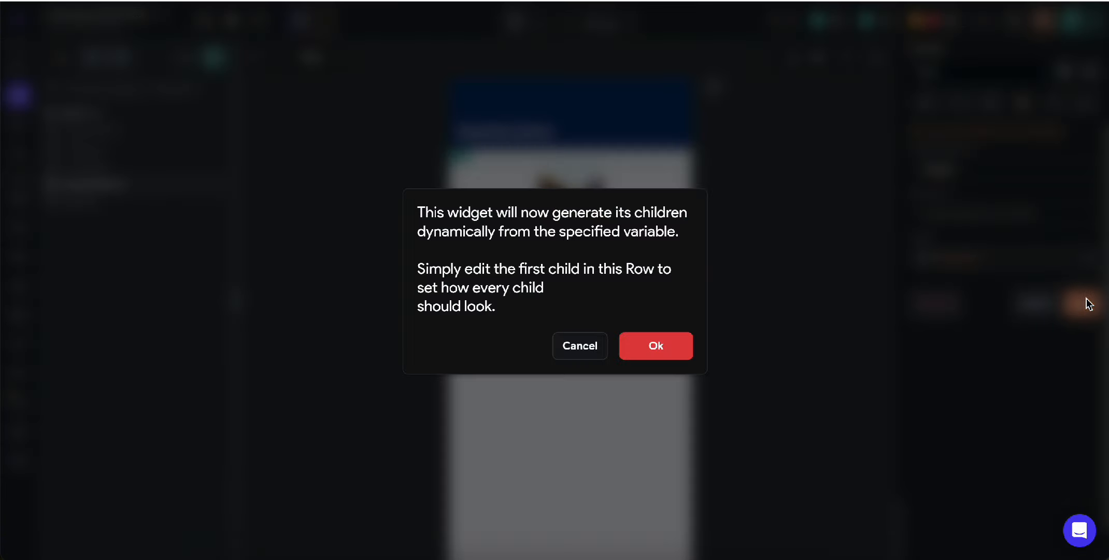
click(657, 346)
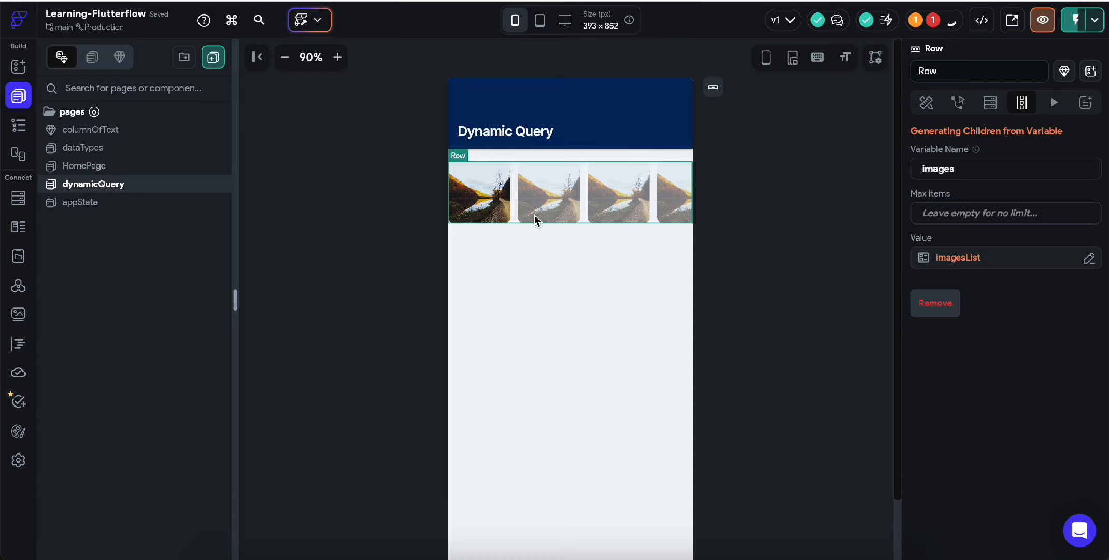
Step: Bind the generated image's path to Images Item
click(479, 199)
scroll(1043, 369, down, 6)
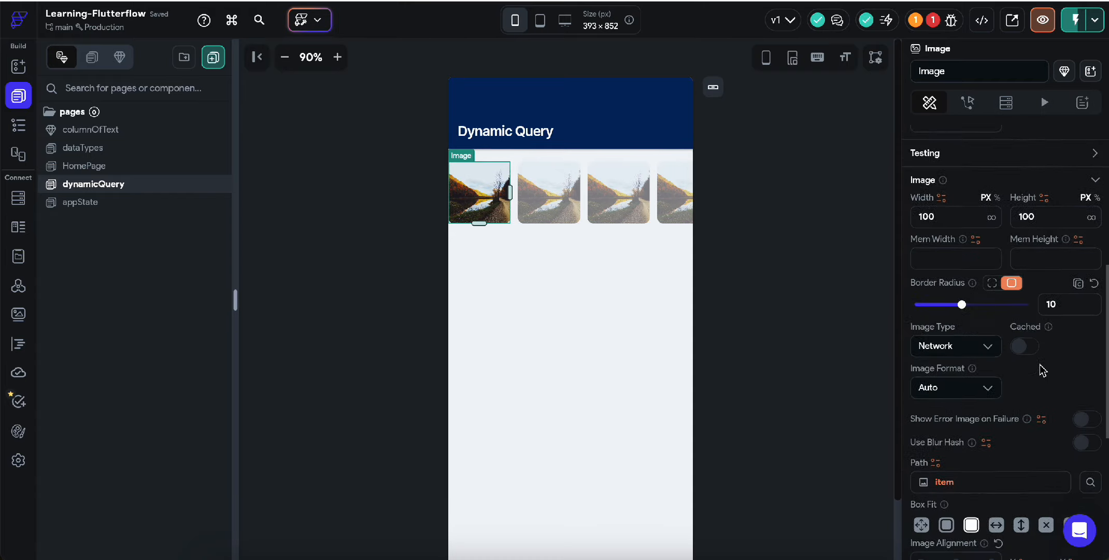
click(953, 475)
click(767, 354)
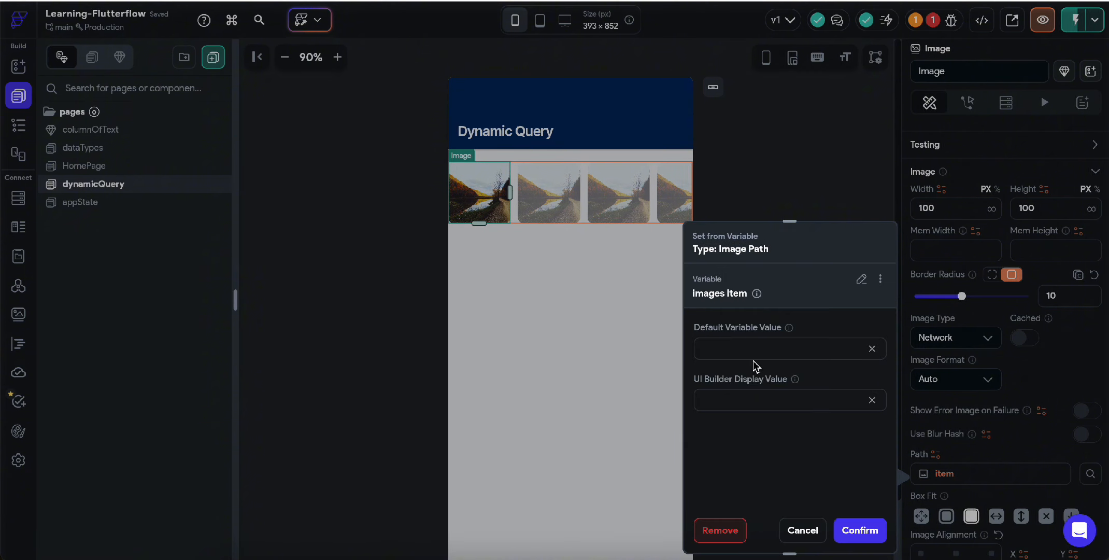
click(860, 529)
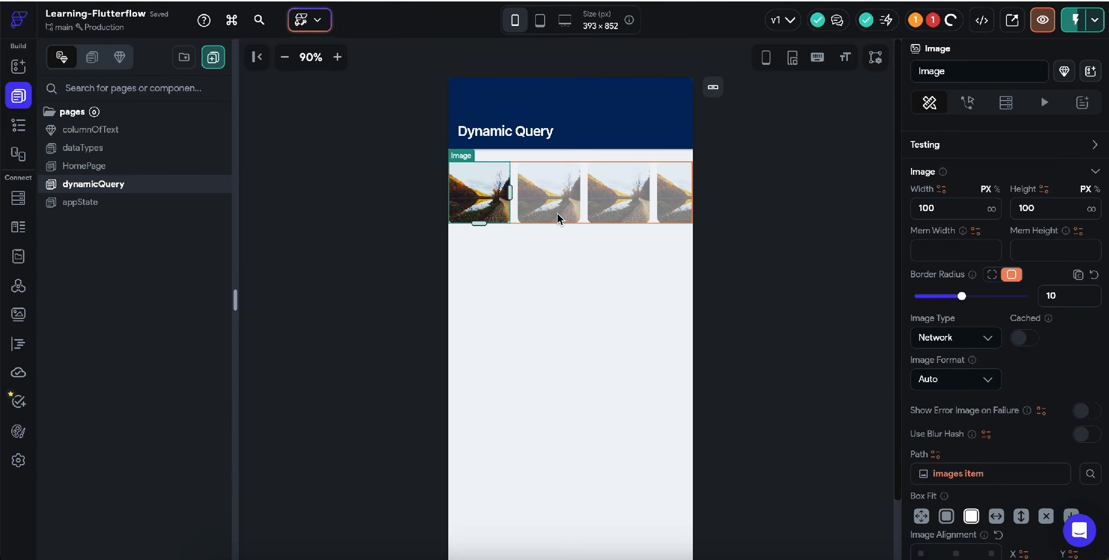
Step: Make the Row scroll horizontally
scroll(985, 391, down, 5)
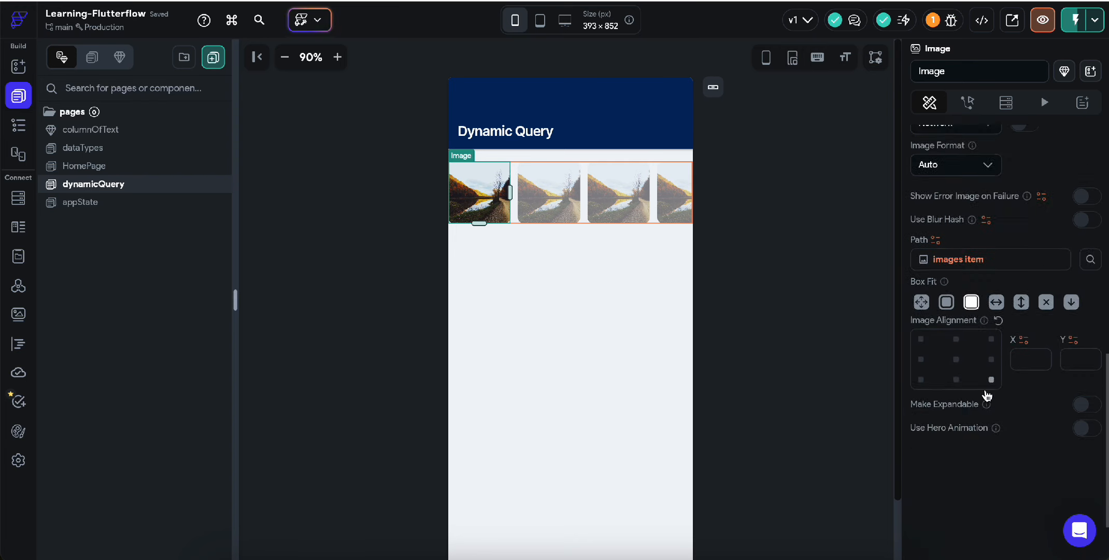
scroll(984, 389, up, 3)
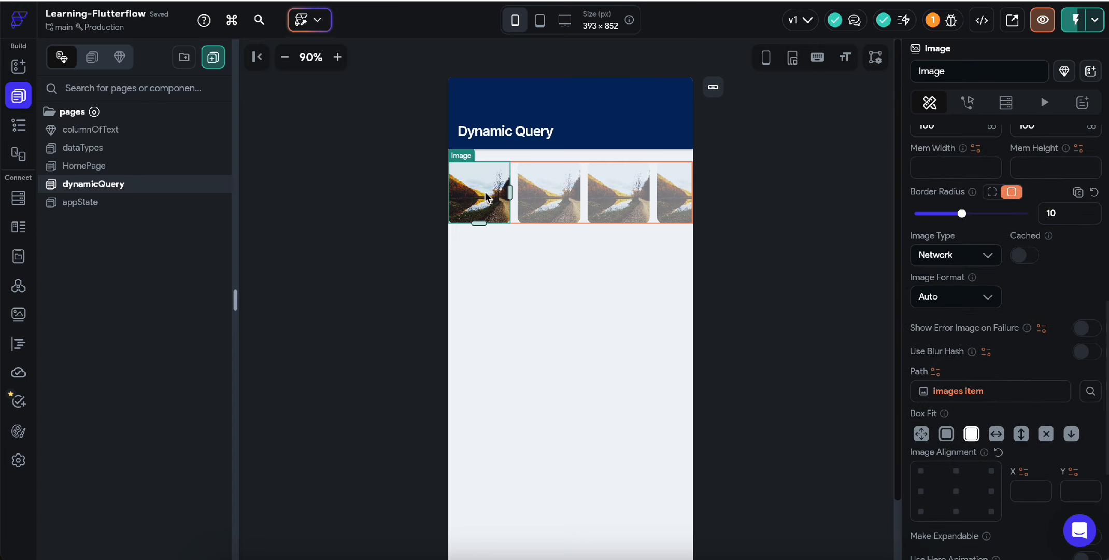
click(458, 134)
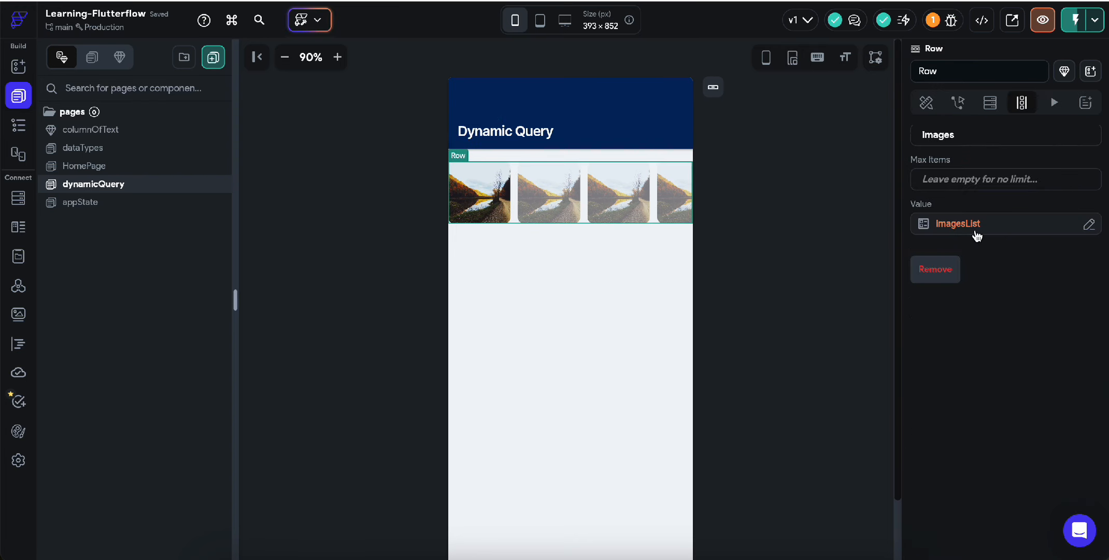
click(926, 102)
scroll(1028, 437, down, 5)
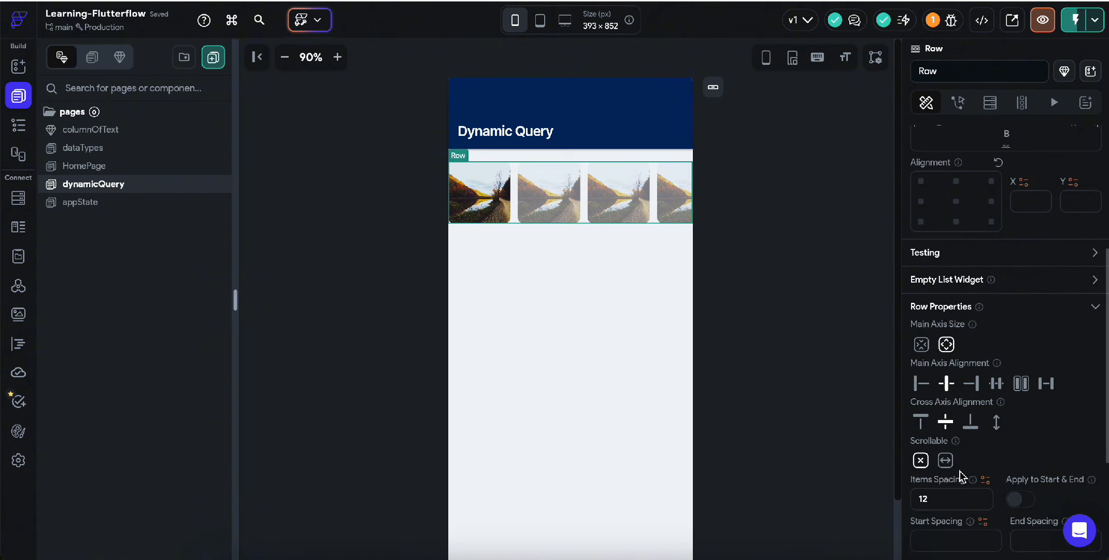
click(945, 463)
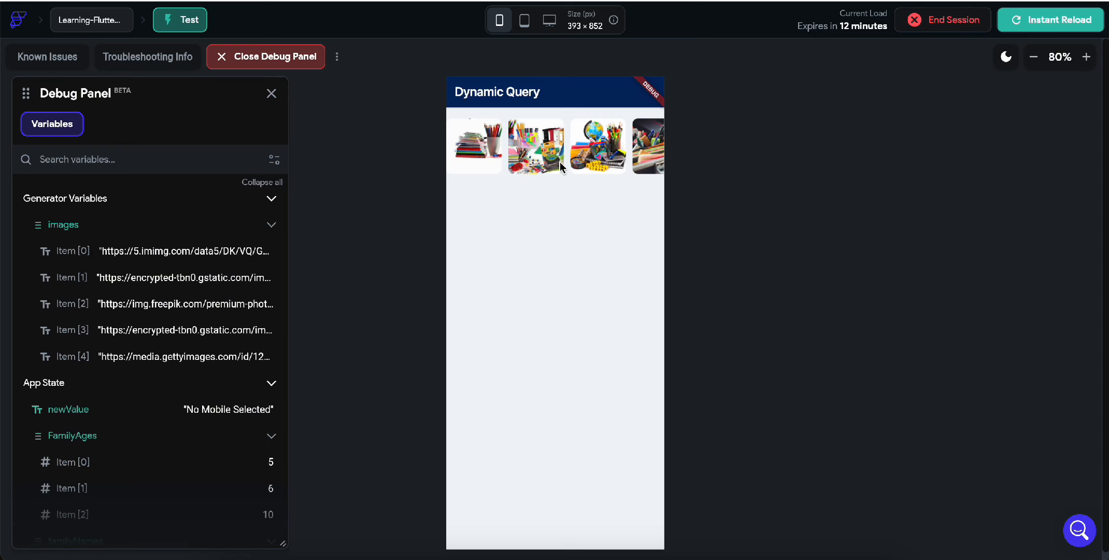
Step: Swipe the thumbnail row sideways in the test preview to confirm it scrolls horizontally
drag(597, 157, 529, 152)
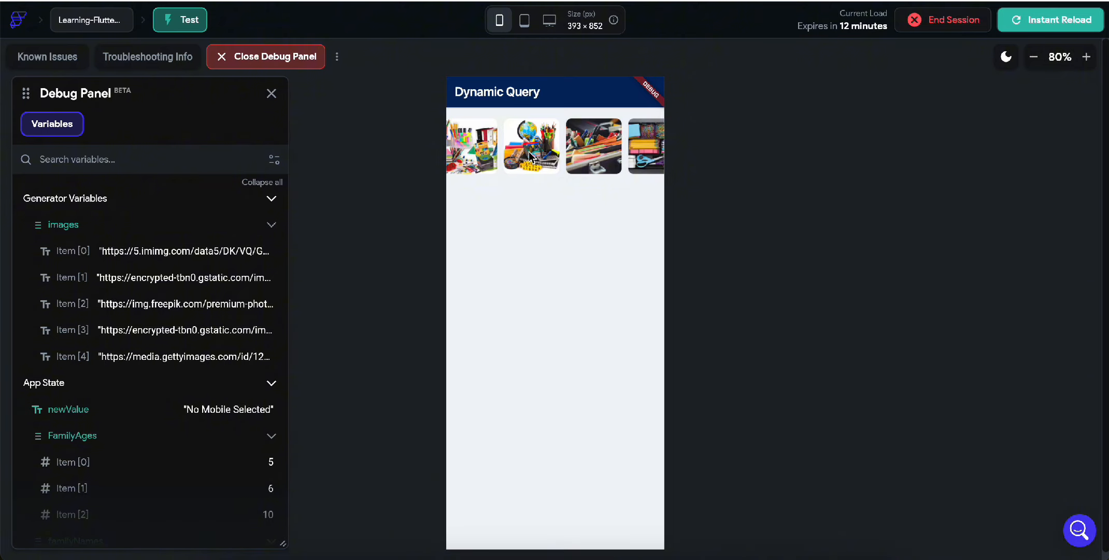